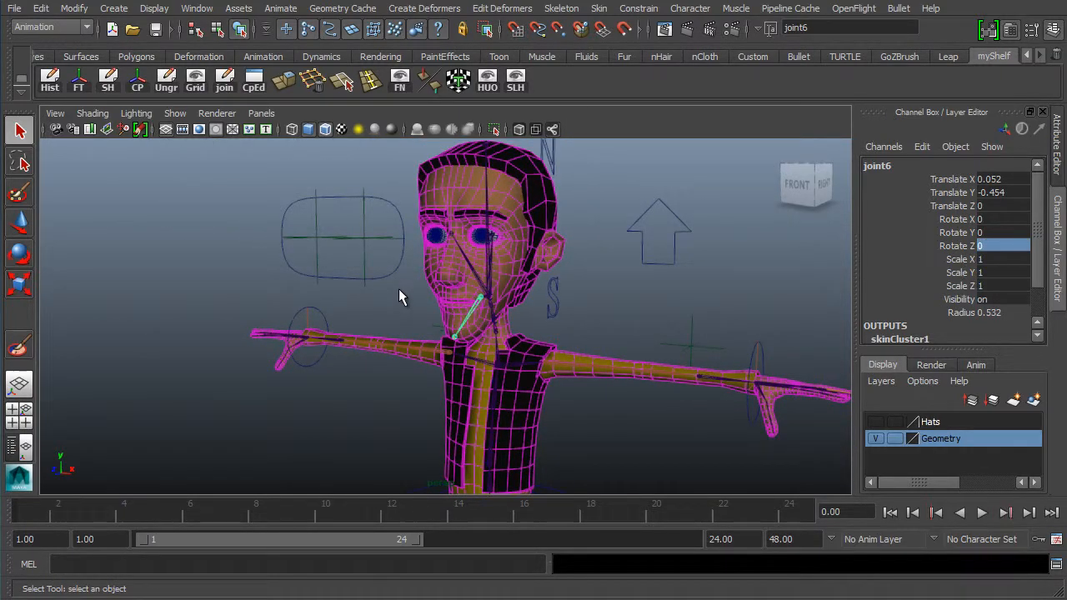
Select the character's head and body meshes
alt+middle_drag(440, 293, 465, 321)
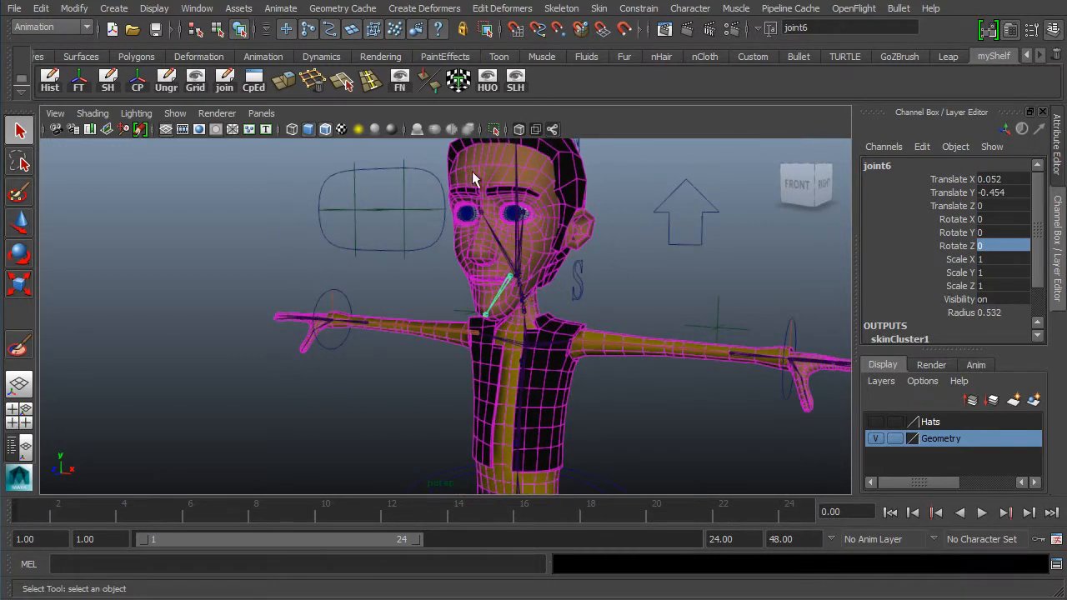
alt+middle_drag(453, 263, 378, 311)
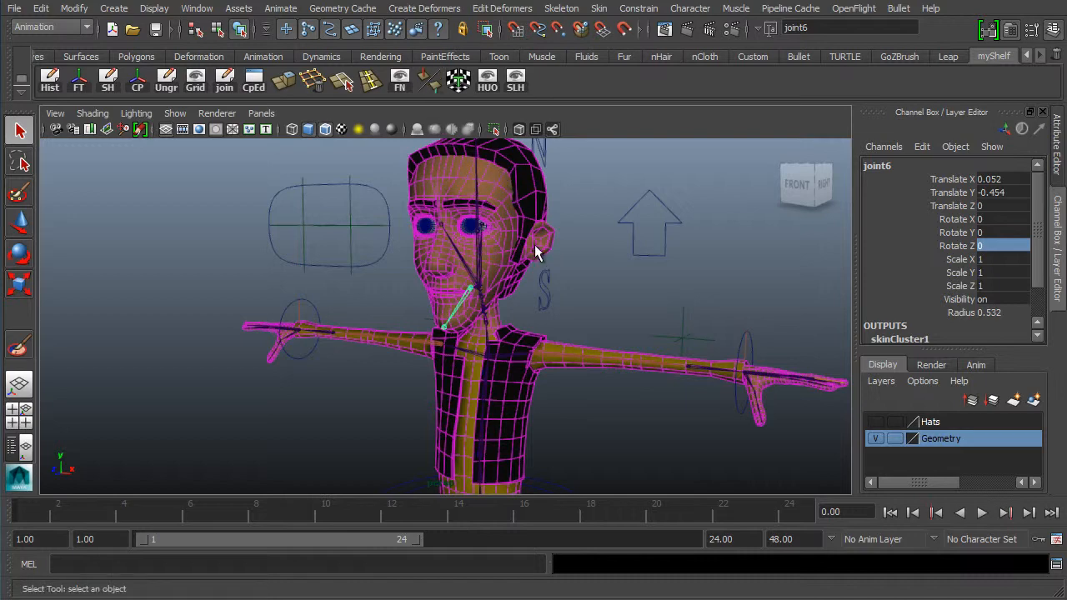
click(508, 321)
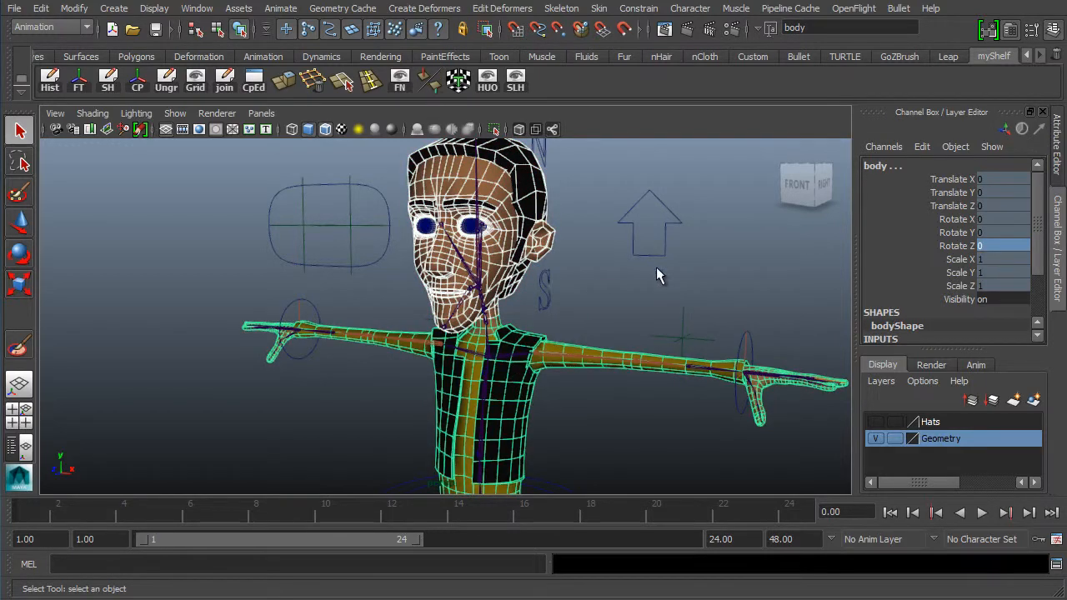
alt+right_drag(656, 267, 458, 287)
alt+middle_drag(314, 242, 304, 231)
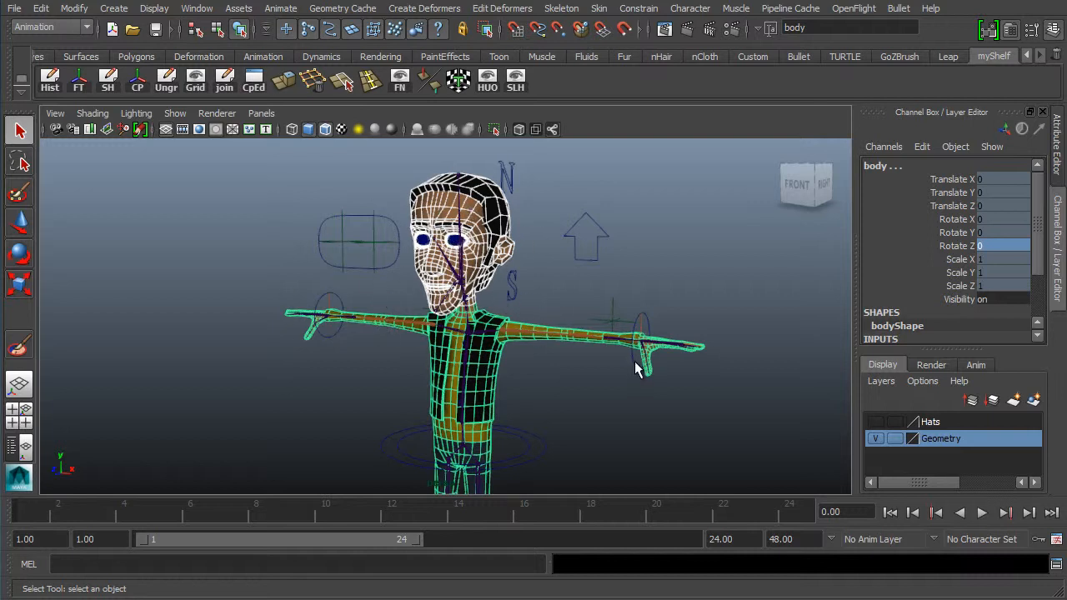
Try moving the left hand control toward the body to test the bound mesh, and undo the move
drag(613, 379, 609, 379)
key(w)
drag(640, 340, 612, 335)
key(ctrl+z)
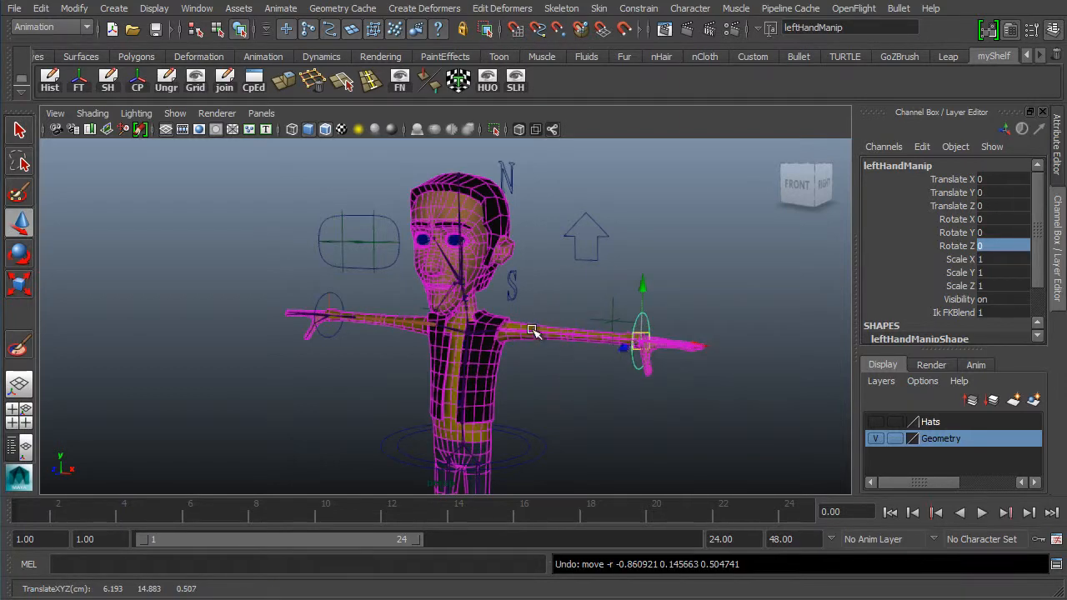
Select the head and body meshes together and detach their skin from the skeleton
mouse_move(511, 322)
alt+mouse_down()
mouse_move(526, 319)
mouse_move(503, 318)
alt+mouse_up()
alt+middle_drag(455, 307, 446, 266)
alt+right_drag(480, 290, 517, 294)
alt+middle_drag(458, 322, 491, 383)
alt+drag(426, 338, 434, 336)
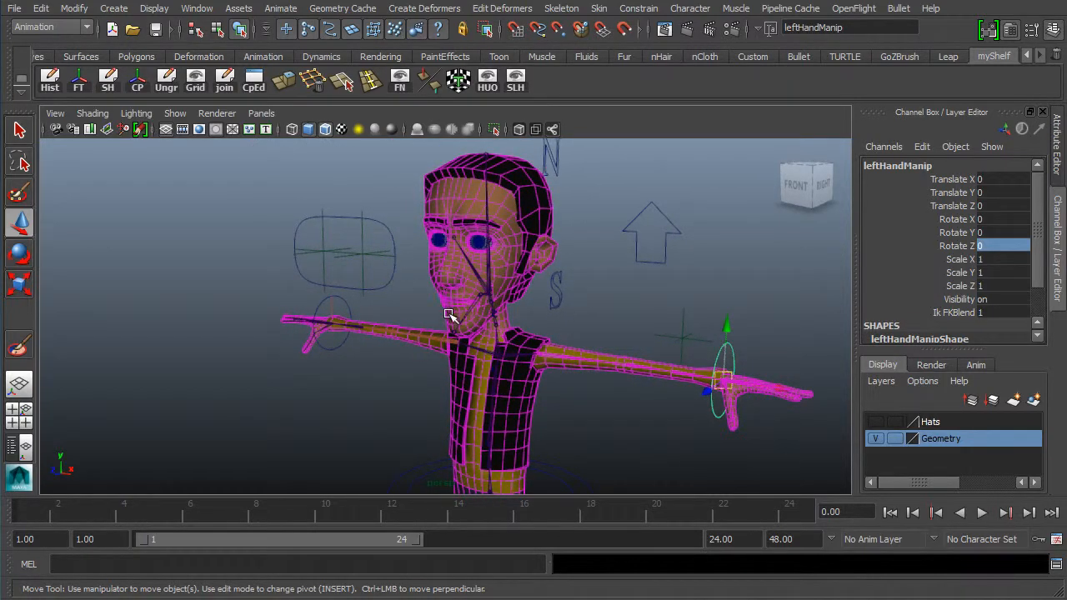
click(522, 302)
alt+drag(533, 286, 522, 296)
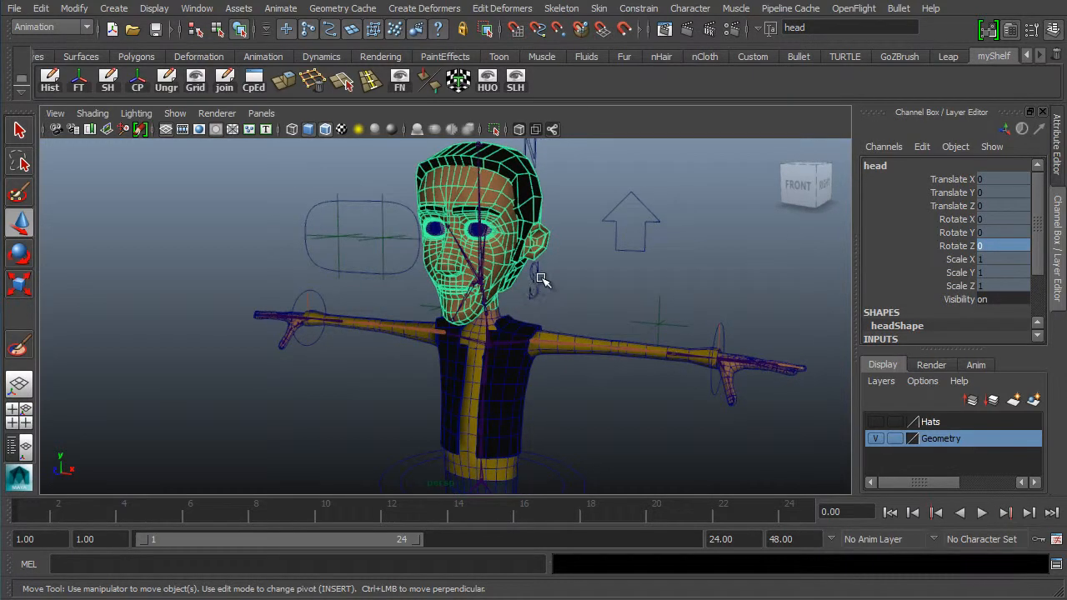
shift+click(504, 360)
alt+middle_drag(487, 328, 460, 324)
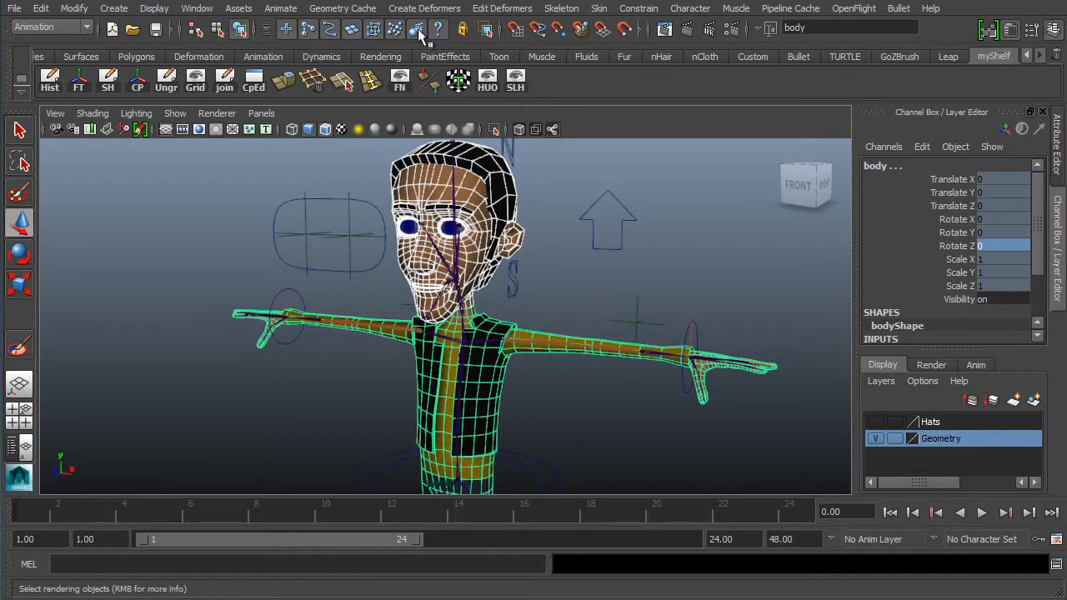
click(598, 8)
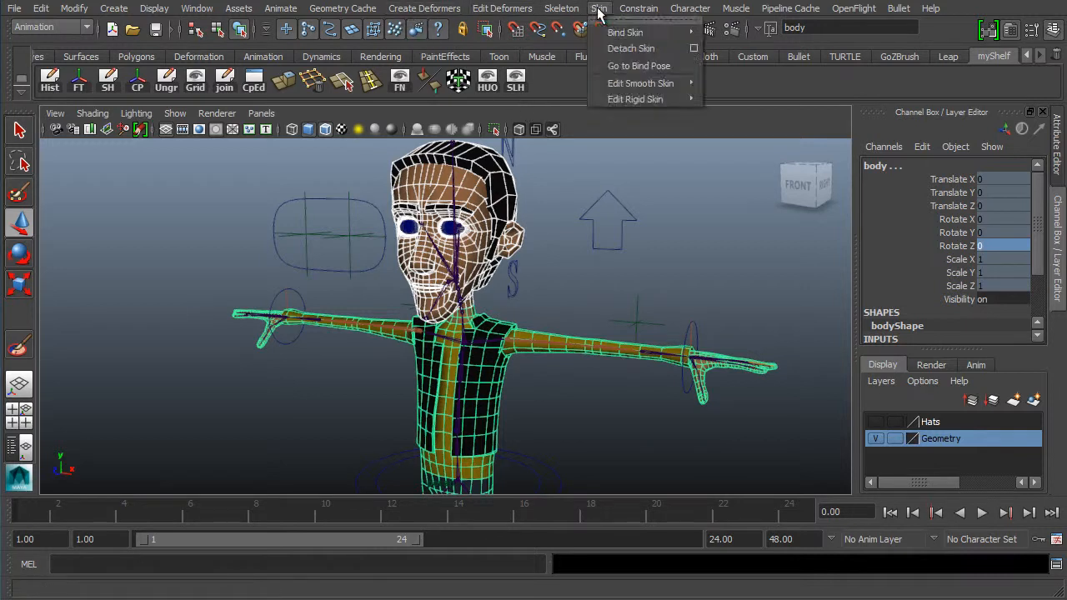
click(629, 48)
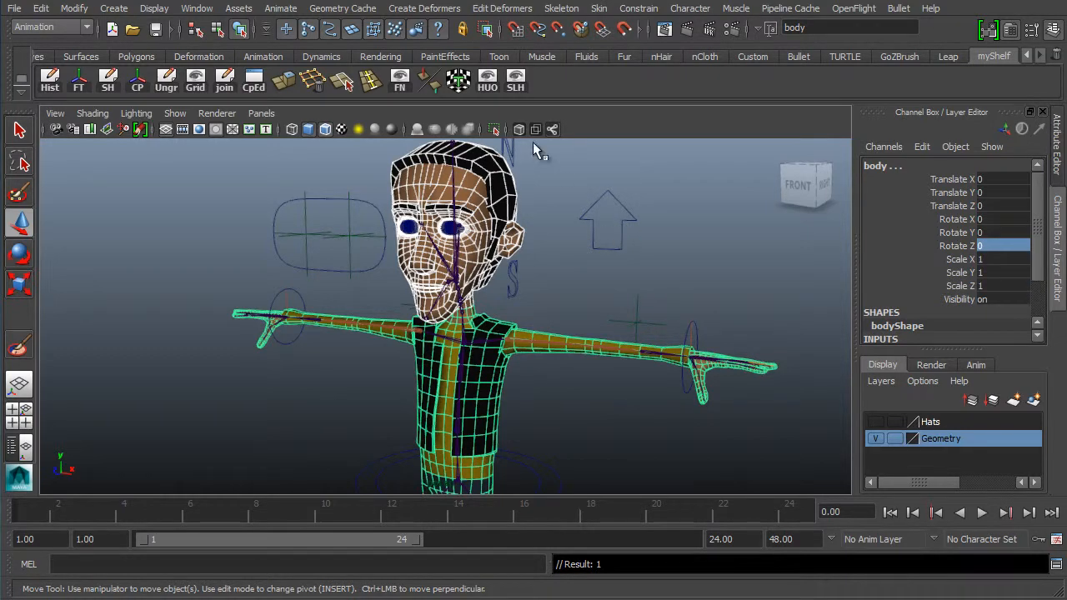
Duplicate the head and body meshes and move the copies beside the rig to about -18.844 in Translate X
alt+right_drag(597, 249, 393, 316)
alt+middle_drag(364, 300, 319, 260)
alt+right_drag(426, 274, 372, 281)
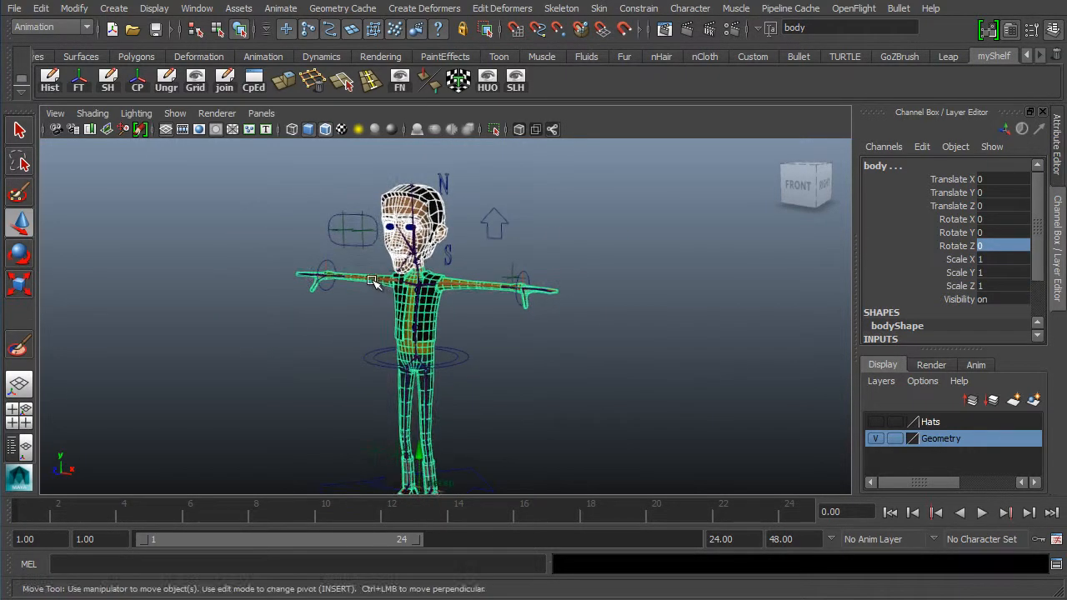
click(41, 8)
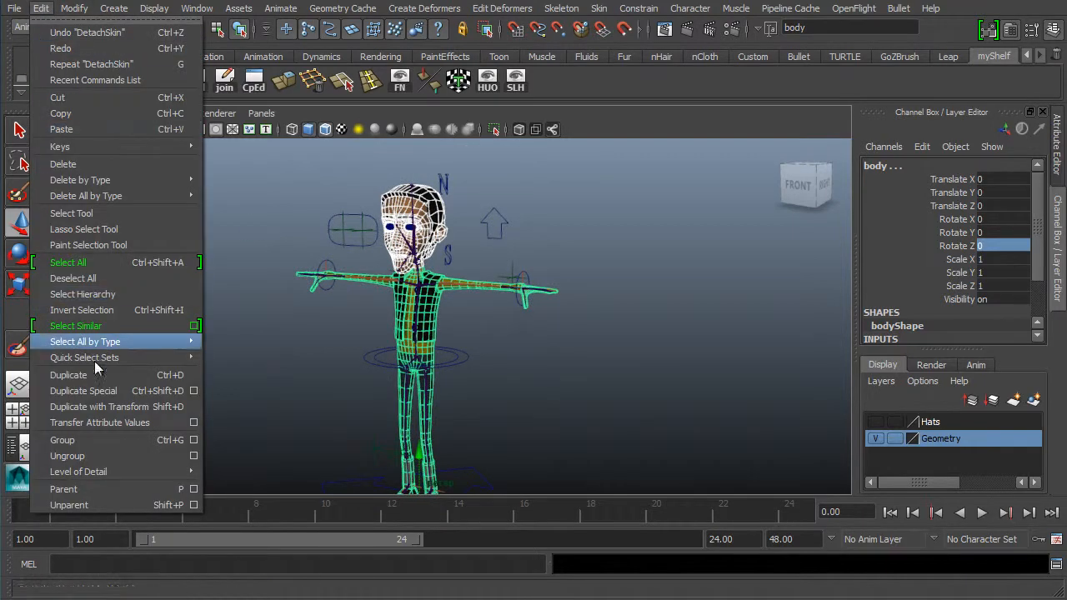
click(108, 373)
alt+middle_drag(481, 325, 537, 221)
key(w)
drag(526, 431, 291, 390)
alt+drag(311, 271, 425, 290)
alt+middle_drag(292, 260, 423, 354)
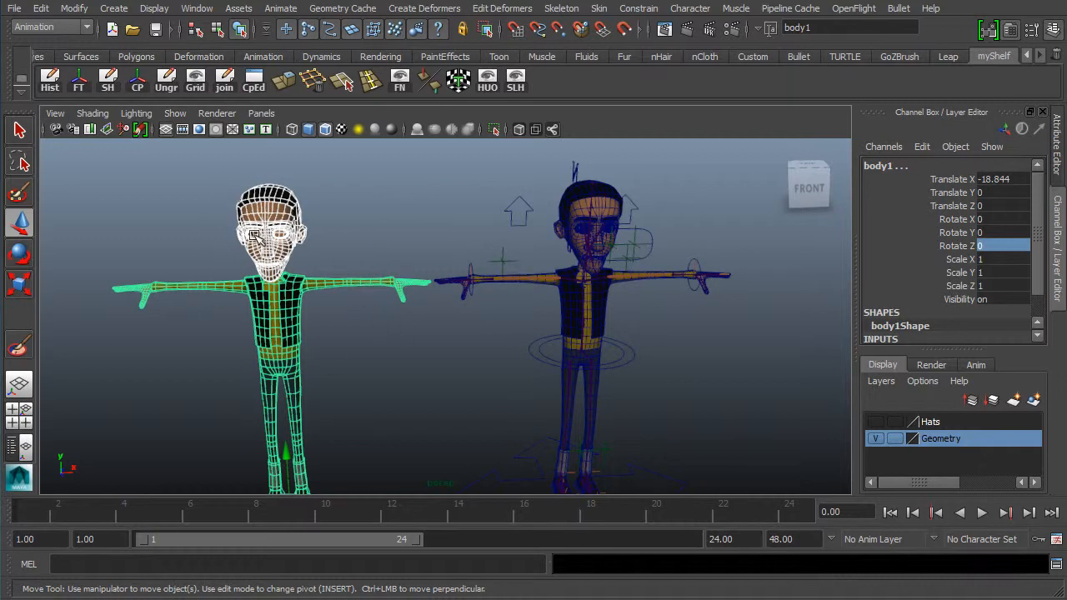
Export the selected duplicate meshes as Maya ASCII to testExportBody.ma, replacing the existing file and continuing past the student version notice
alt+drag(369, 345, 397, 324)
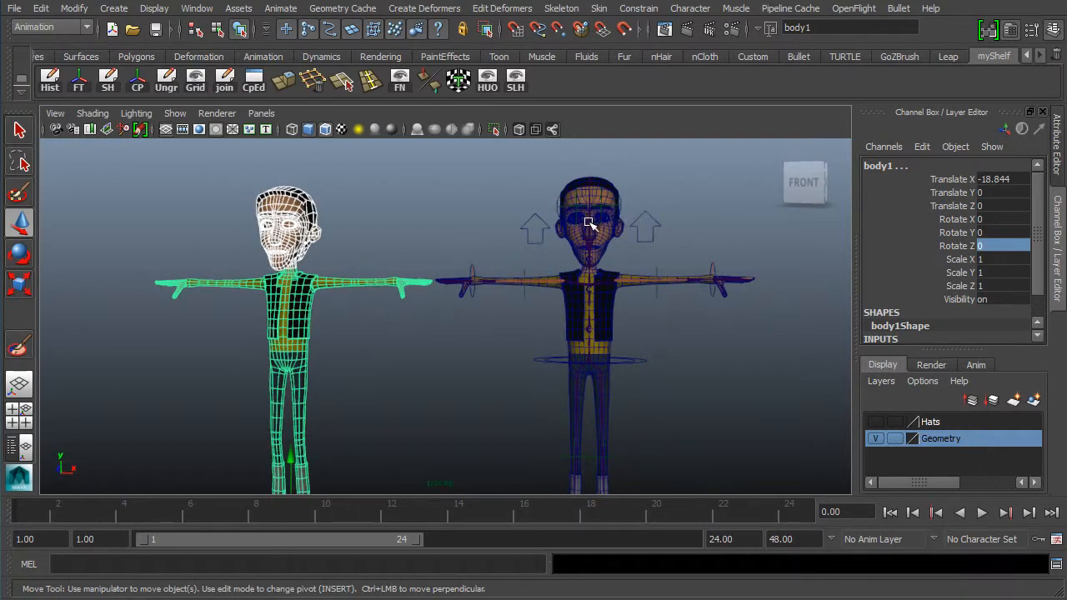
alt+middle_drag(417, 226, 488, 195)
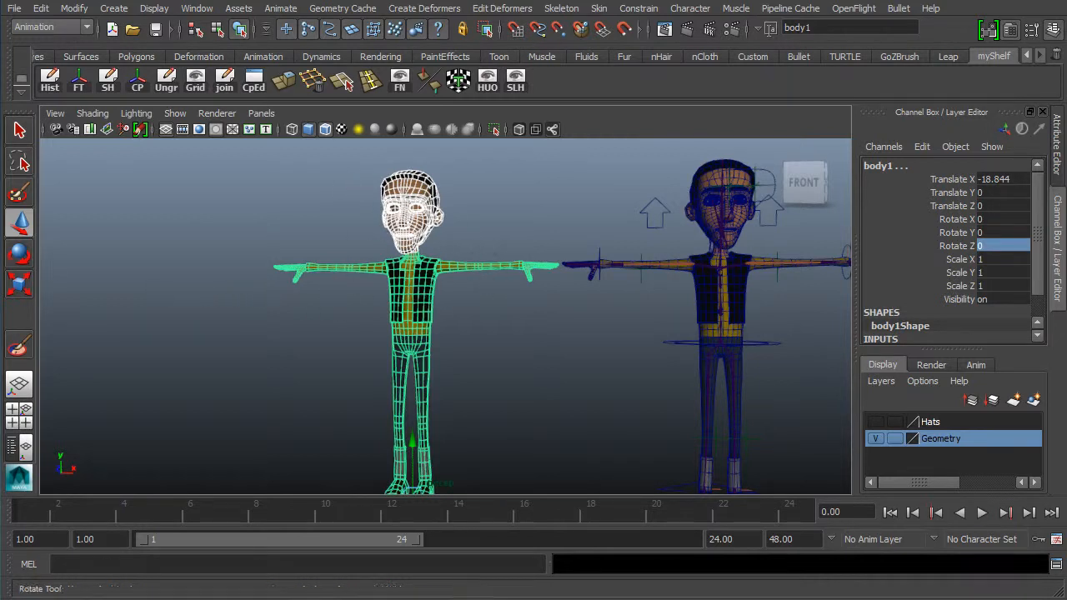
click(15, 10)
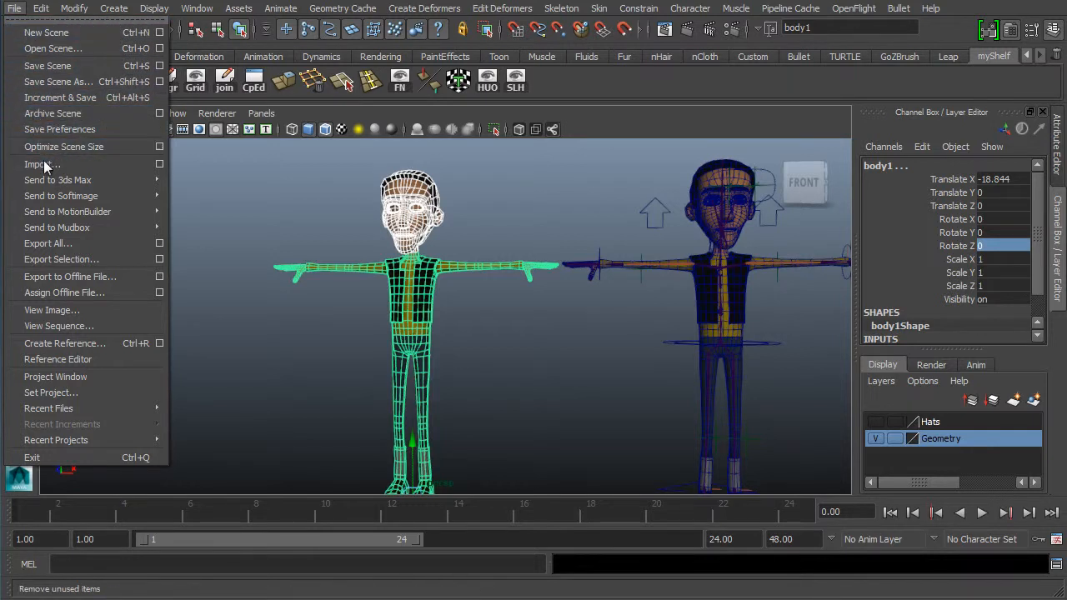
click(90, 263)
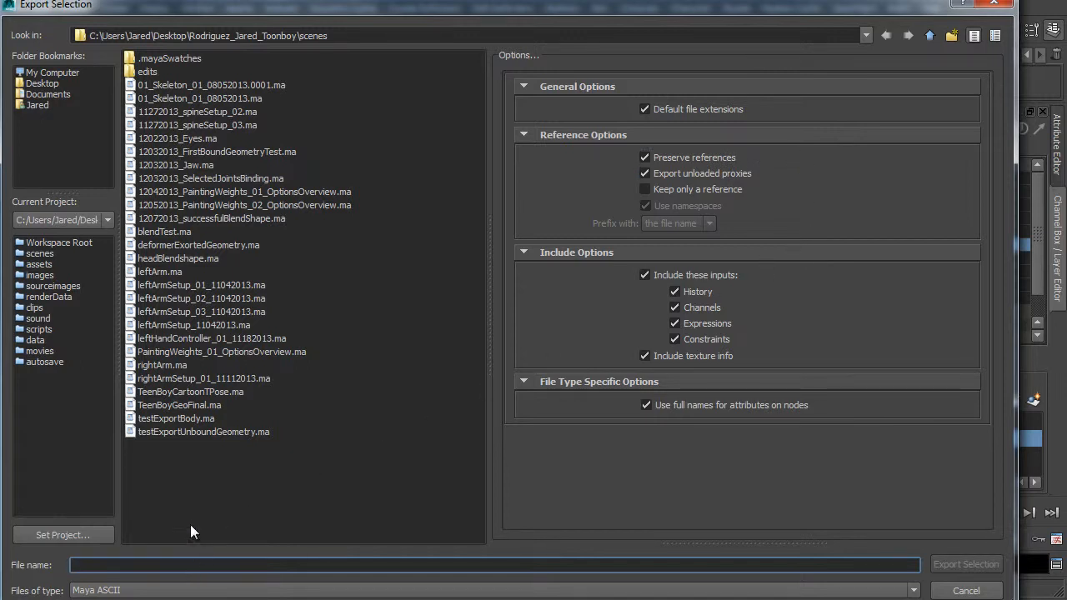
click(147, 418)
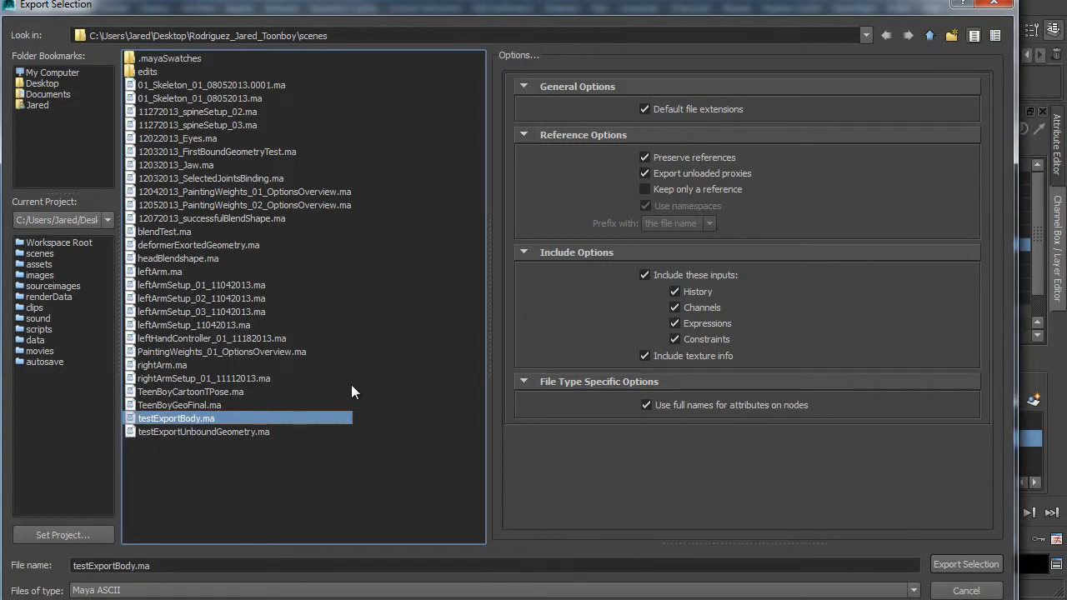
click(967, 564)
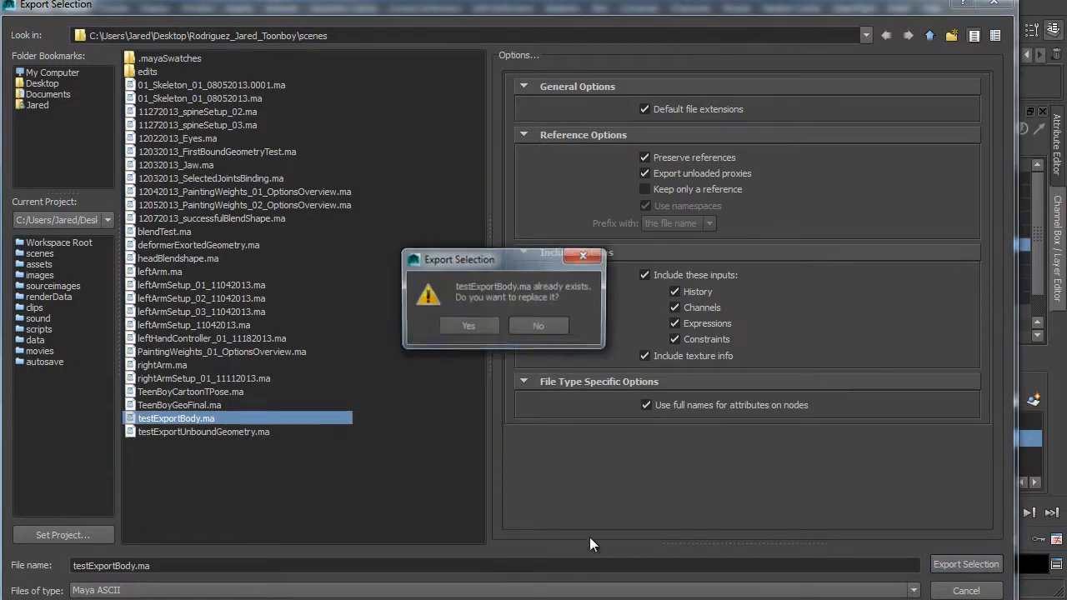
click(465, 326)
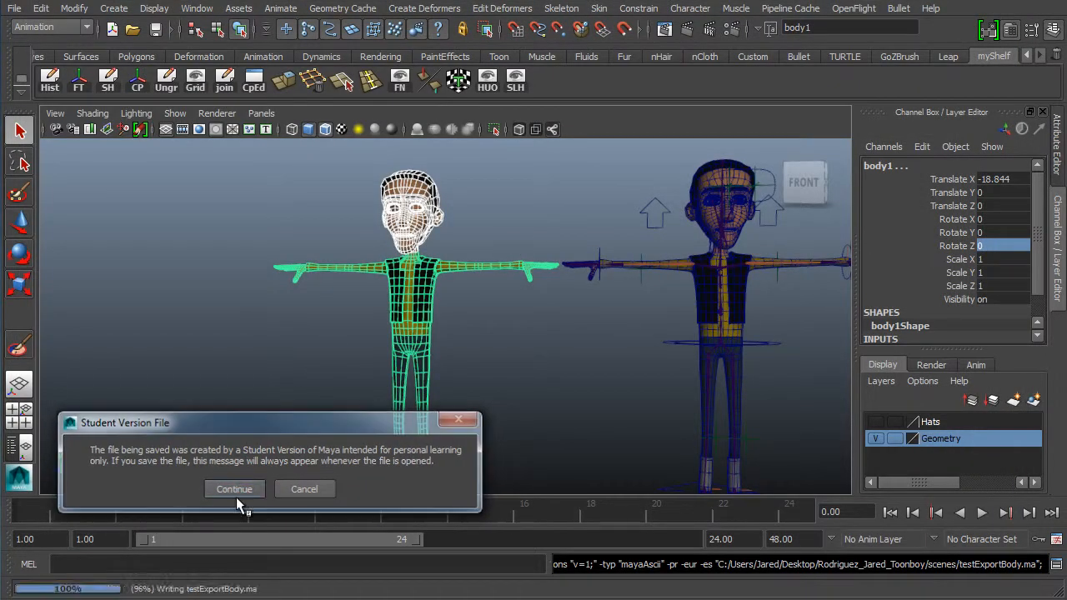
click(235, 495)
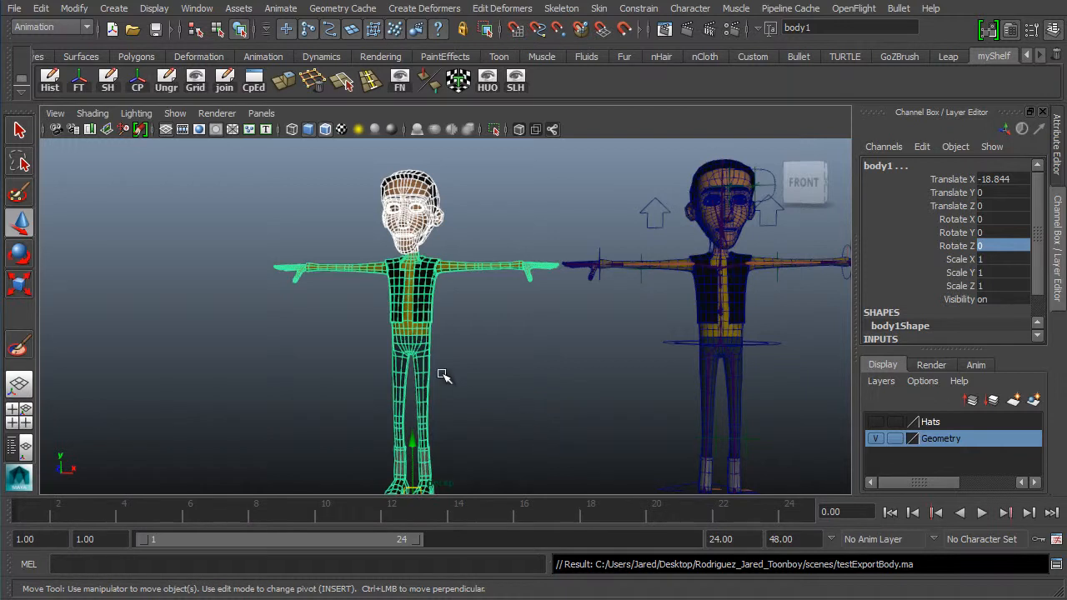
Reopen the scene 12052013_PaintingWeights_02_OptionsOverview.ma without saving changes and close the Component Editor
click(19, 12)
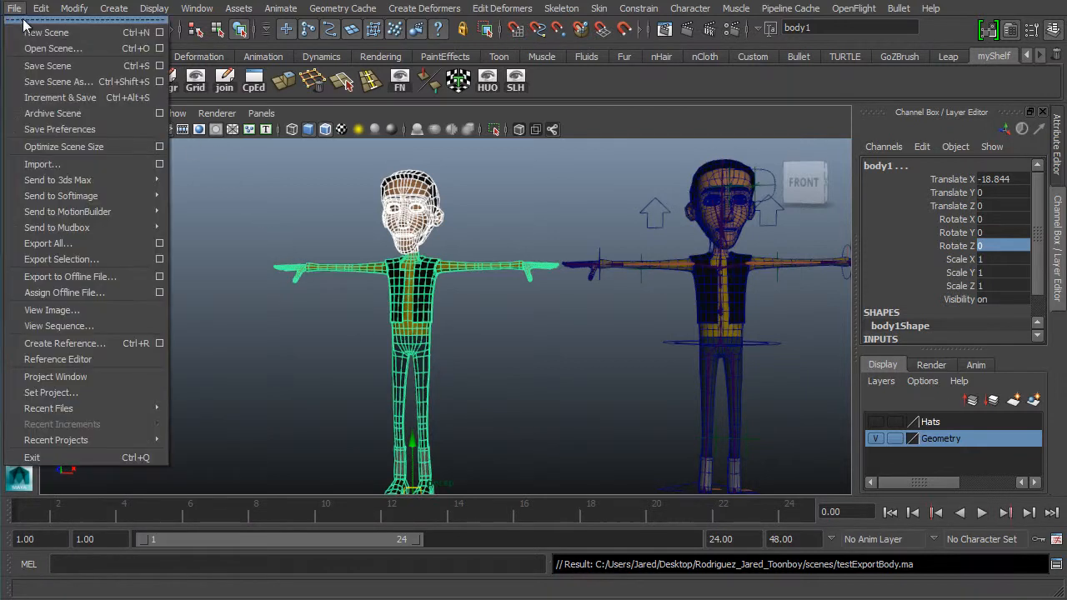
click(82, 49)
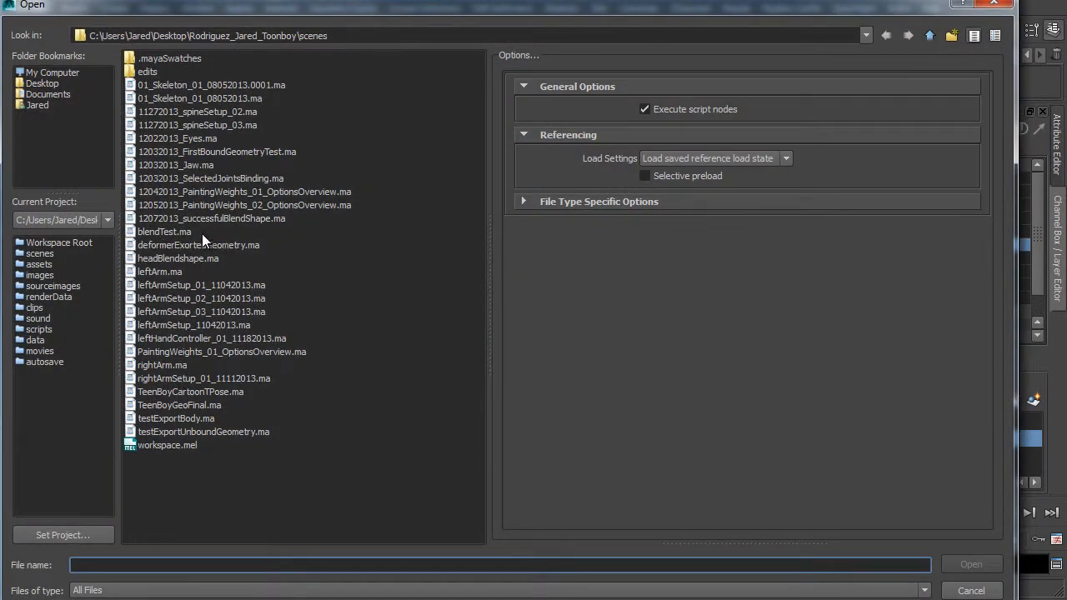
double_click(276, 205)
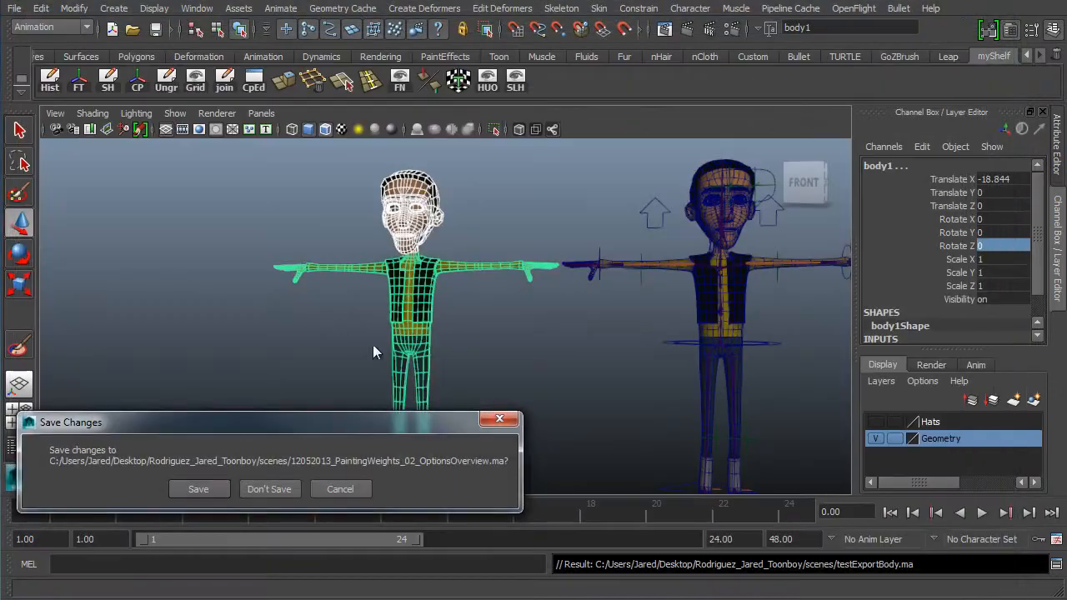
click(268, 489)
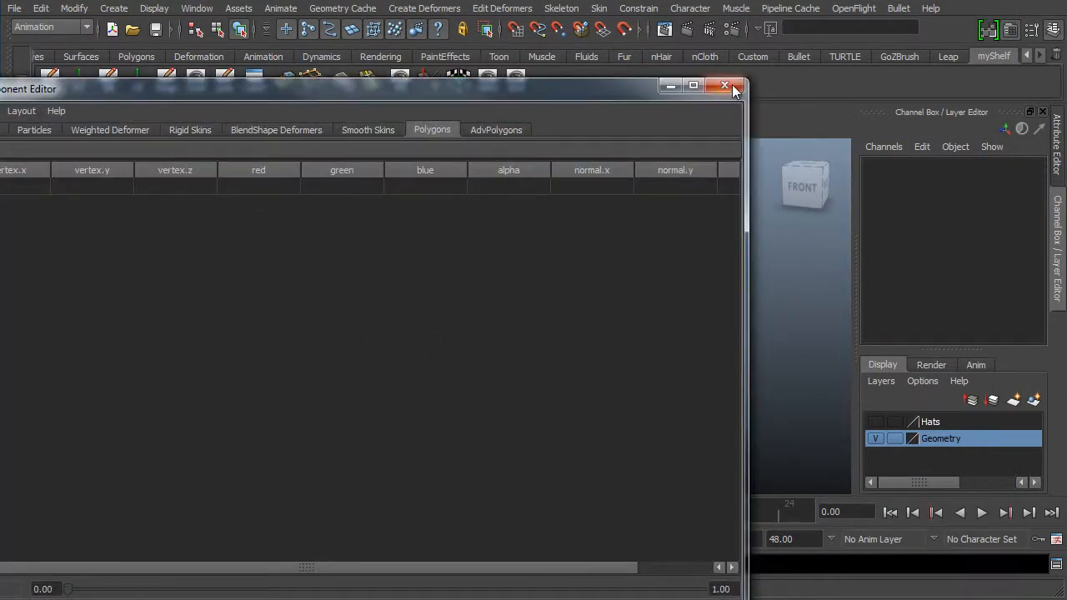
click(724, 85)
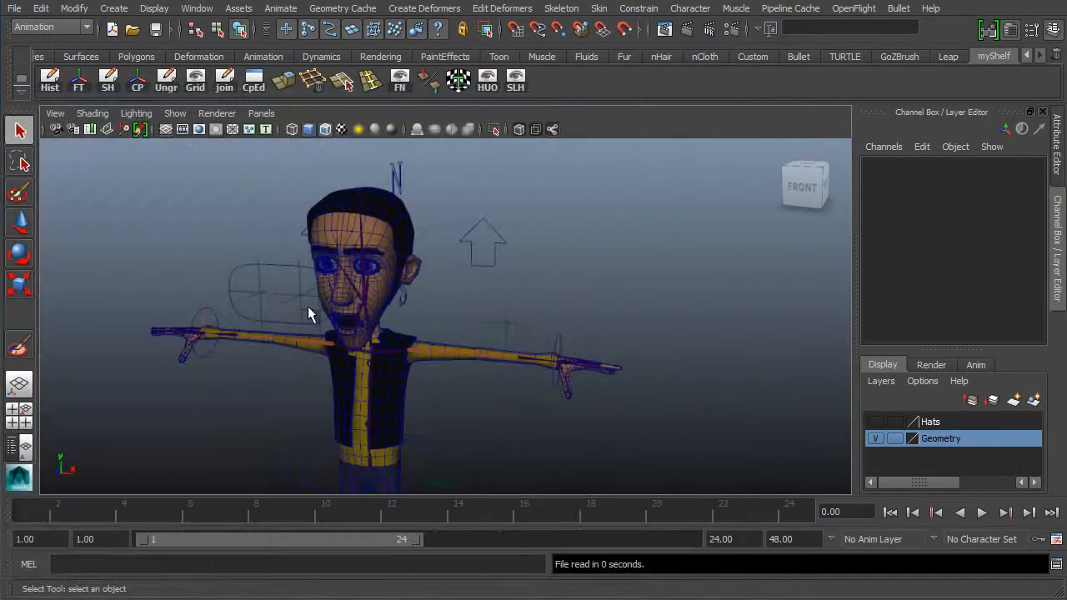
Set the jaw joint's Rotate Z to 0 to close the mouth, and clear the selection
click(342, 319)
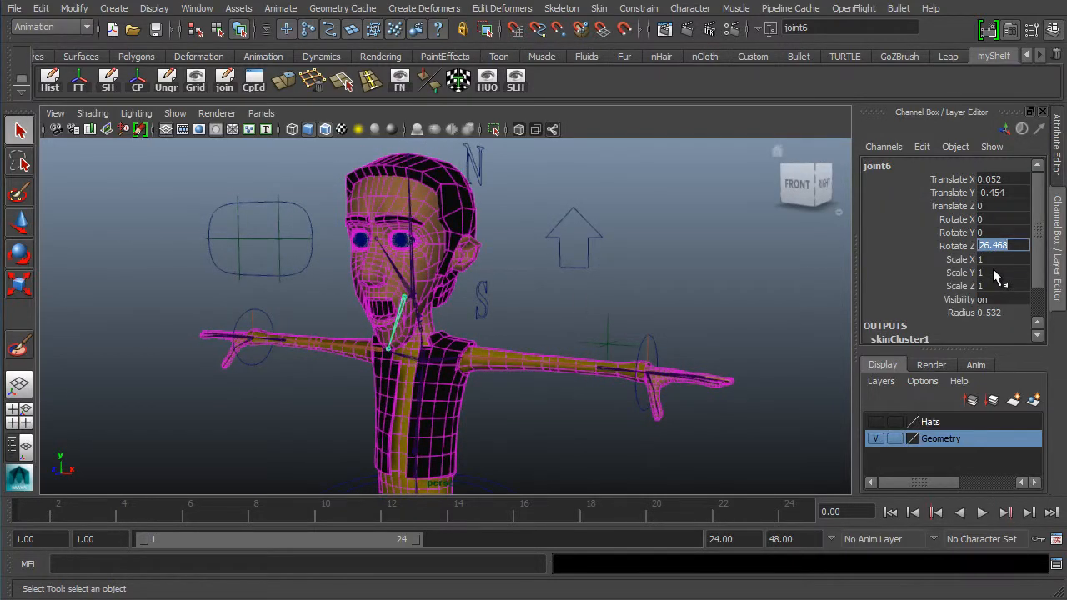
text(0)
key(Return)
alt+drag(333, 313, 392, 353)
click(358, 409)
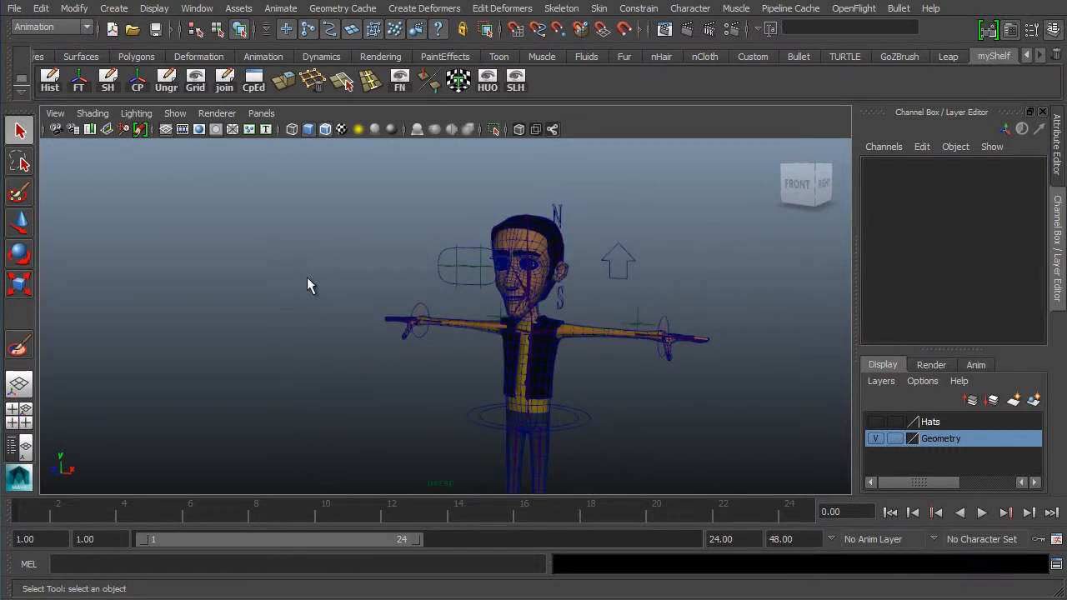
Turn off wireframe on shaded so the character displays with smooth shading only
alt+middle_drag(306, 276, 291, 214)
alt+right_drag(401, 174, 366, 159)
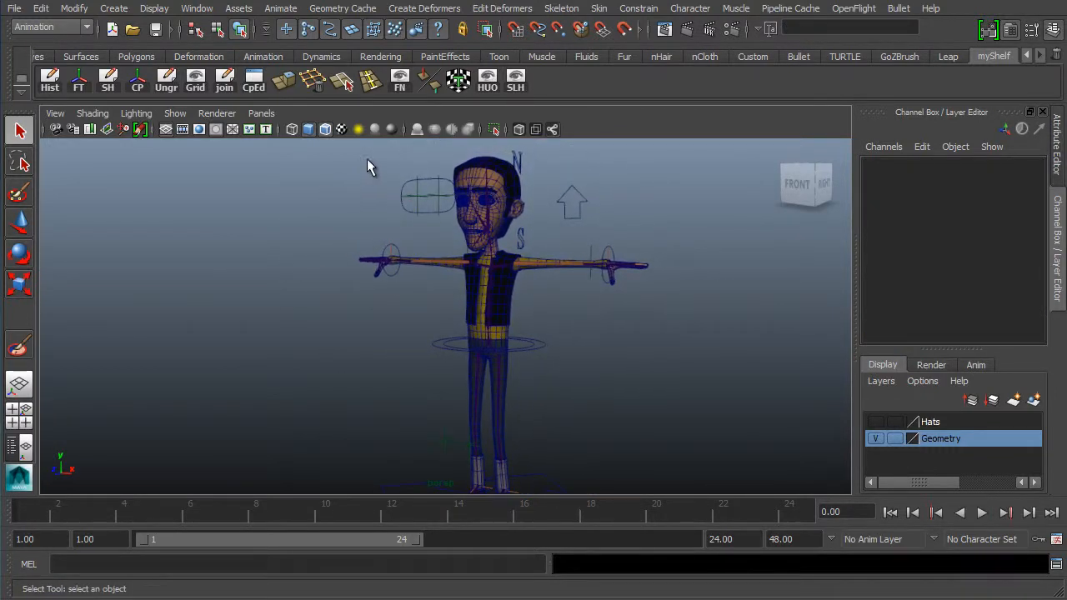
click(325, 130)
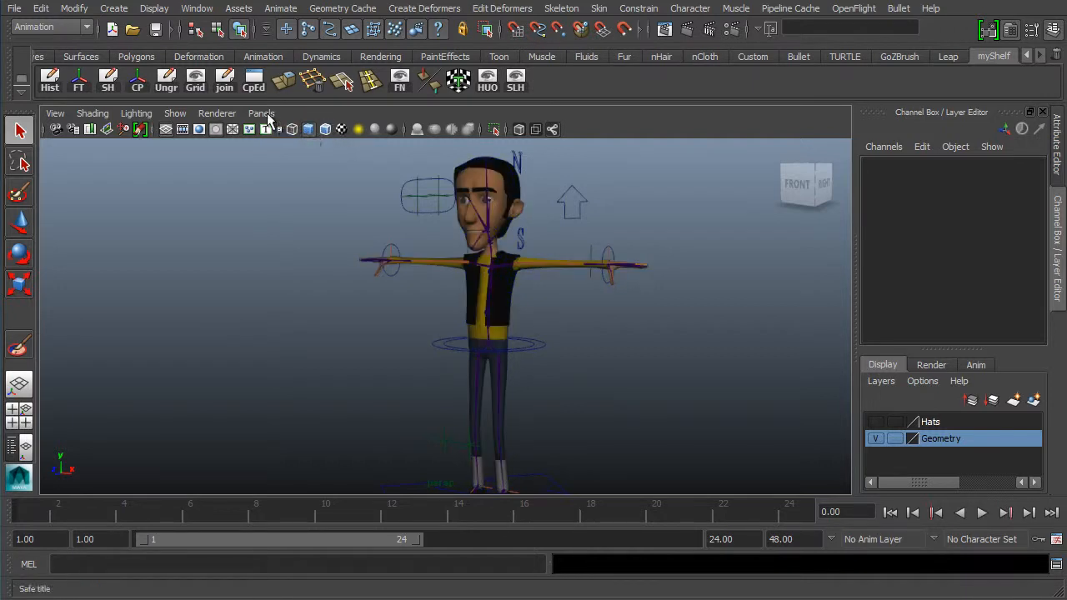
Import testExportBody.ma into the scene with the default import options and view both characters from the front
click(15, 8)
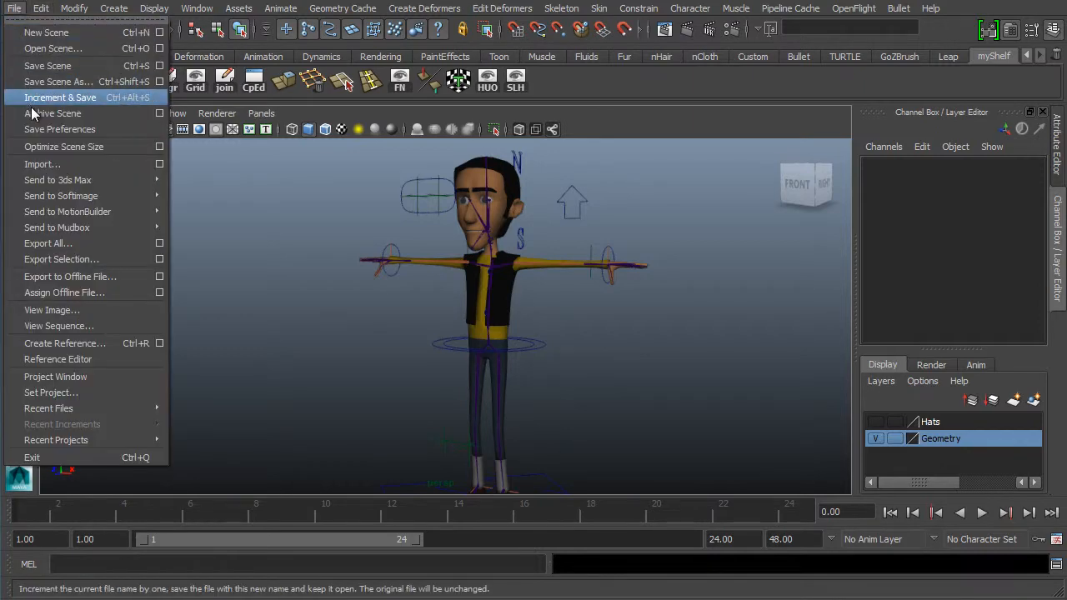
click(53, 162)
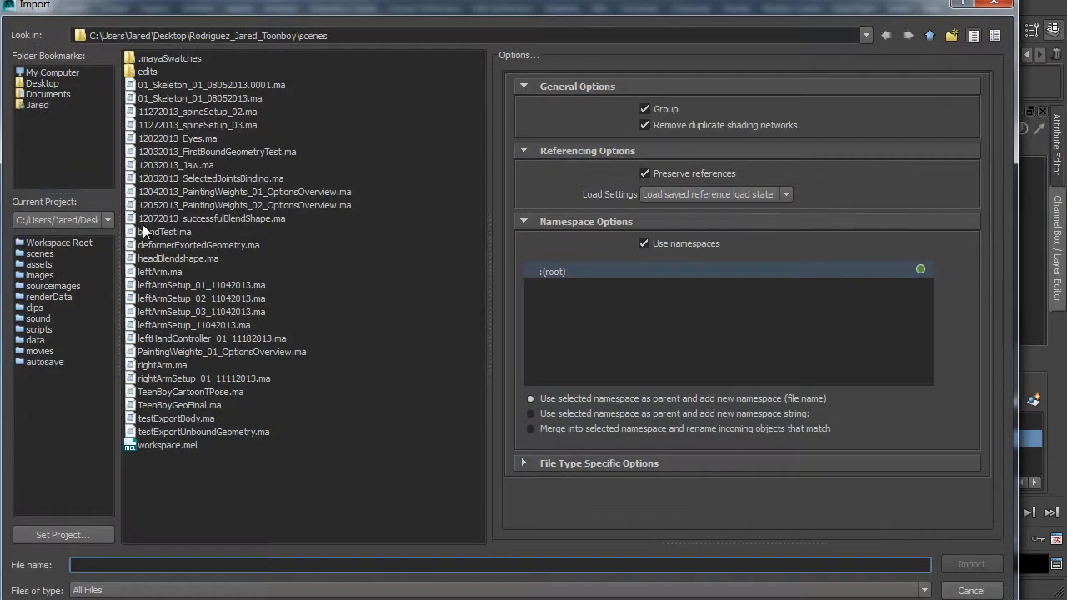
click(163, 419)
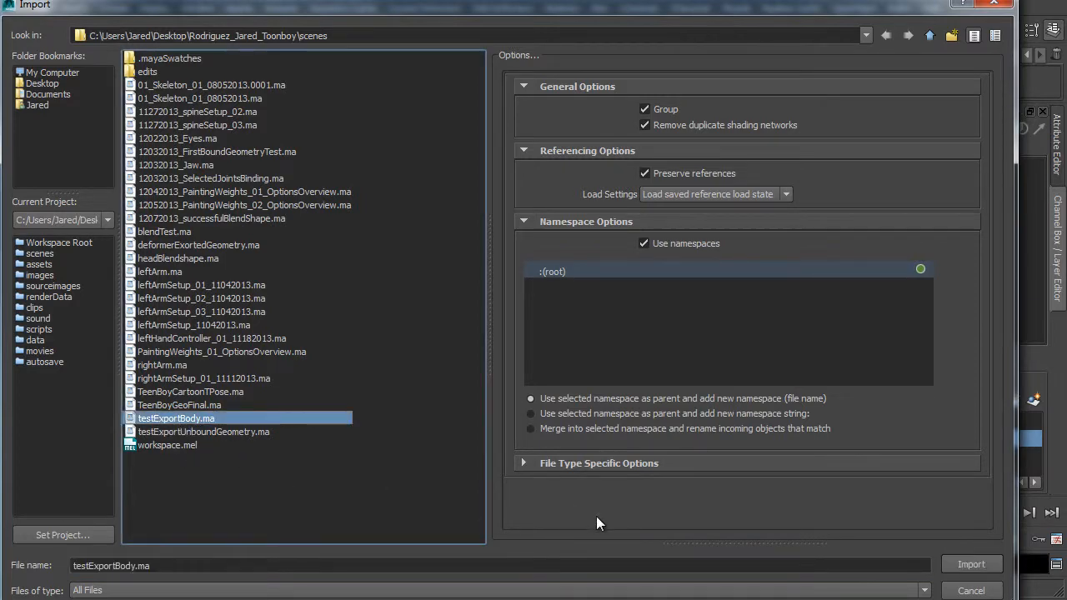
click(976, 567)
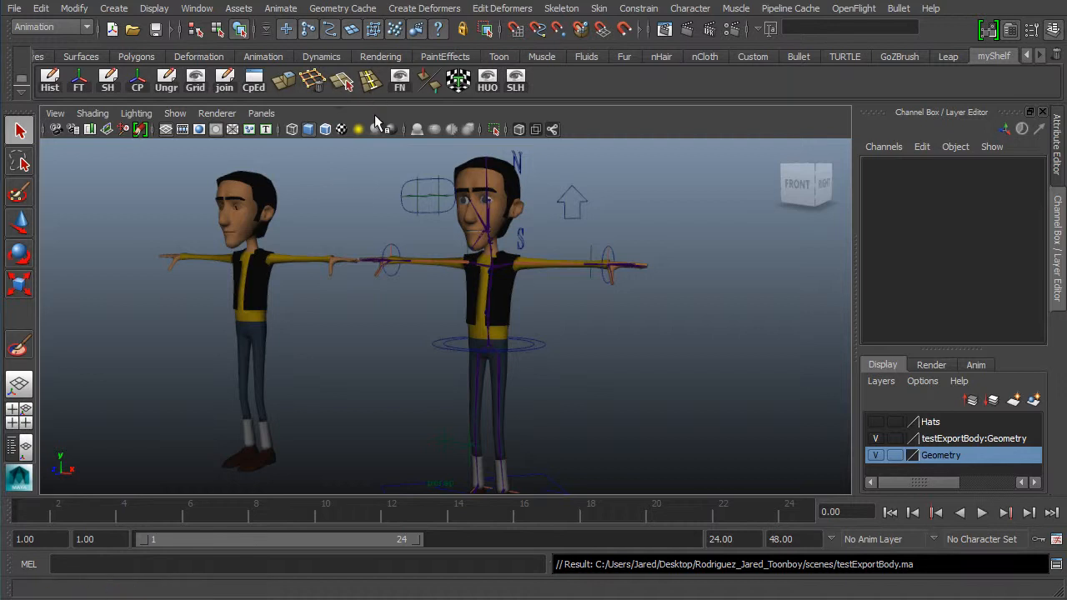
alt+drag(235, 252, 391, 232)
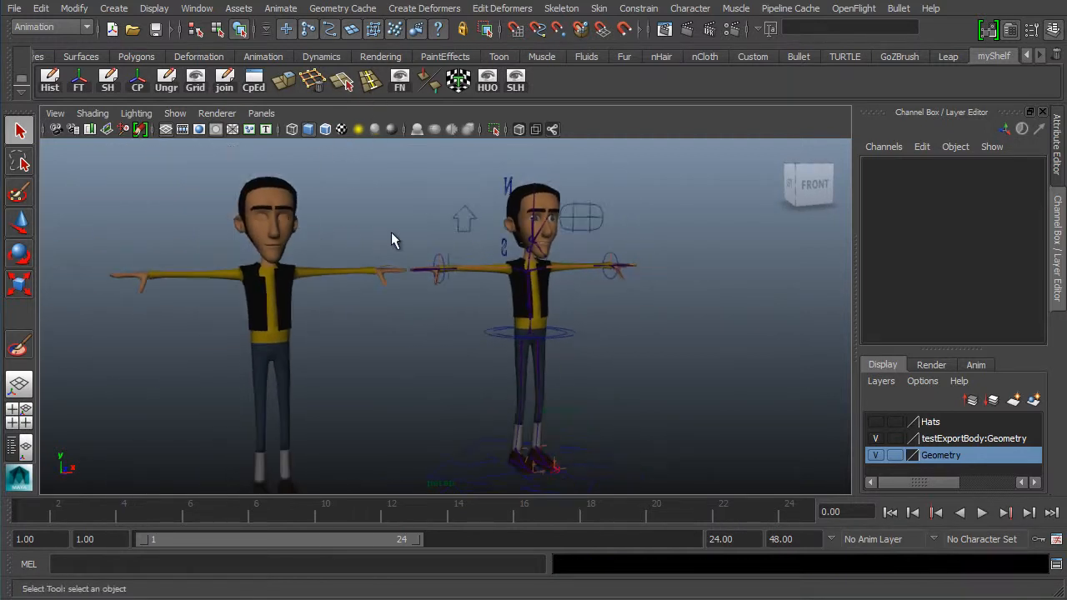
Examine the two characters side by side, and inspect the rigged character's head and face joints up close from the side
alt+middle_drag(309, 236, 424, 239)
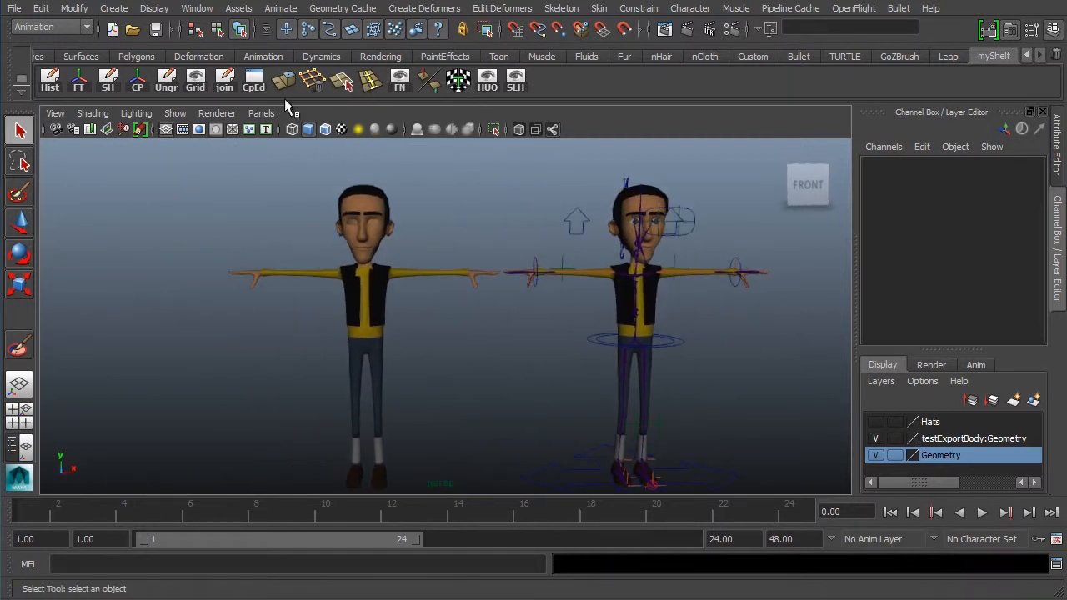
alt+right_drag(424, 225, 463, 227)
alt+middle_drag(382, 226, 319, 239)
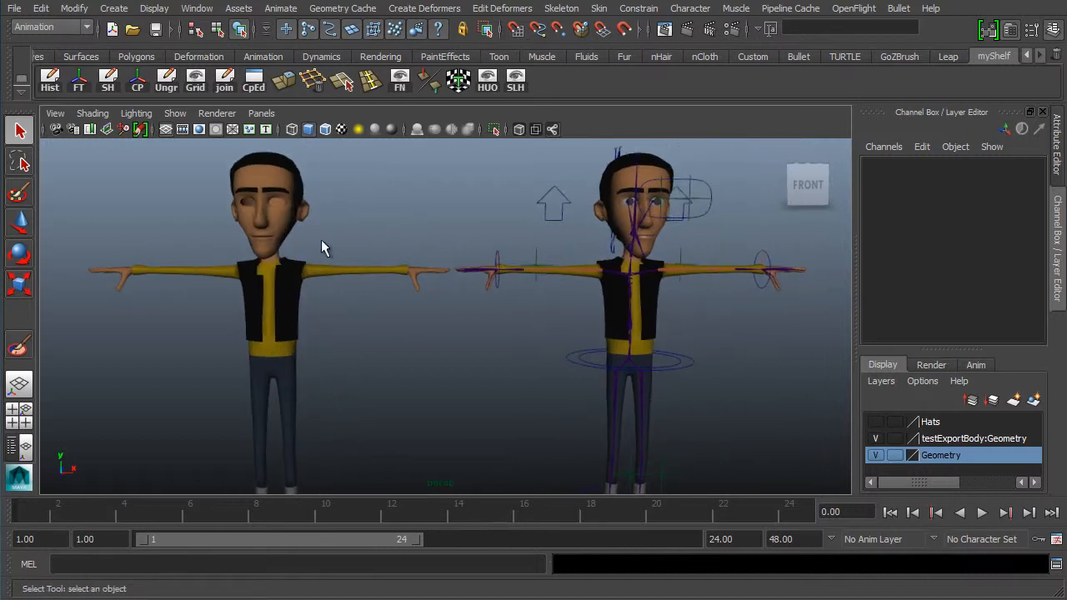
alt+drag(337, 240, 317, 229)
alt+drag(512, 225, 436, 226)
alt+right_drag(606, 176, 667, 176)
alt+middle_drag(442, 184, 292, 221)
alt+right_drag(317, 213, 449, 176)
alt+middle_drag(454, 200, 476, 273)
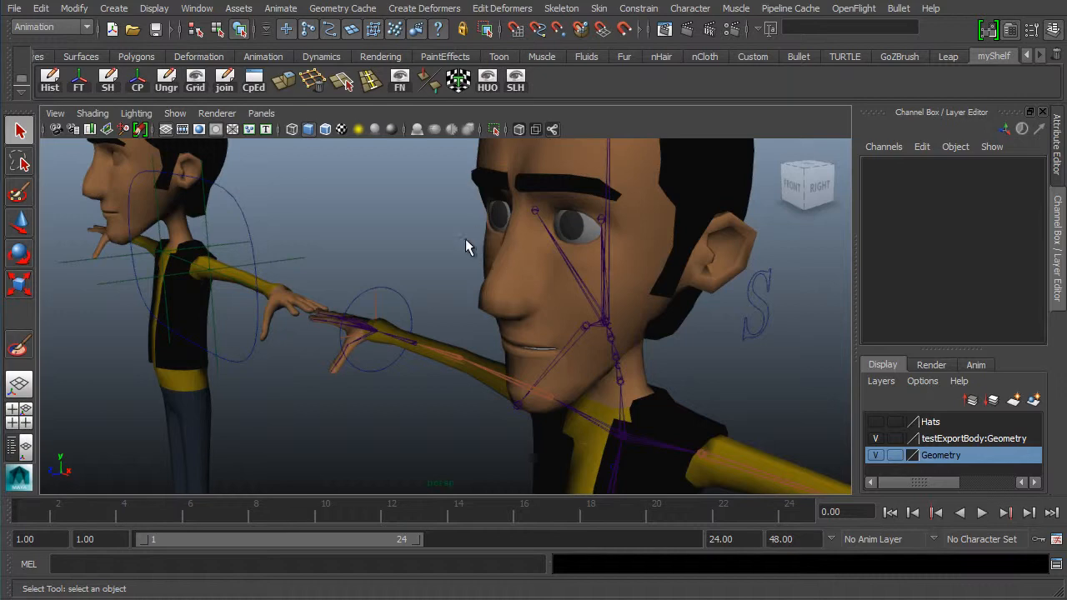
alt+drag(469, 240, 352, 254)
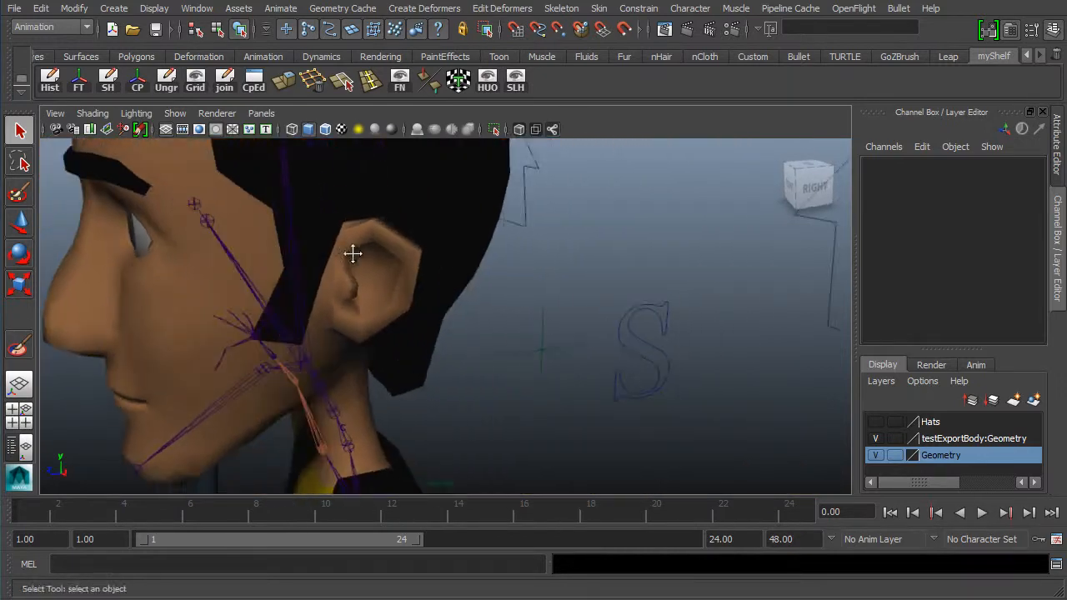
alt+middle_drag(353, 253, 384, 265)
alt+right_drag(365, 271, 408, 271)
alt+right_drag(292, 276, 338, 270)
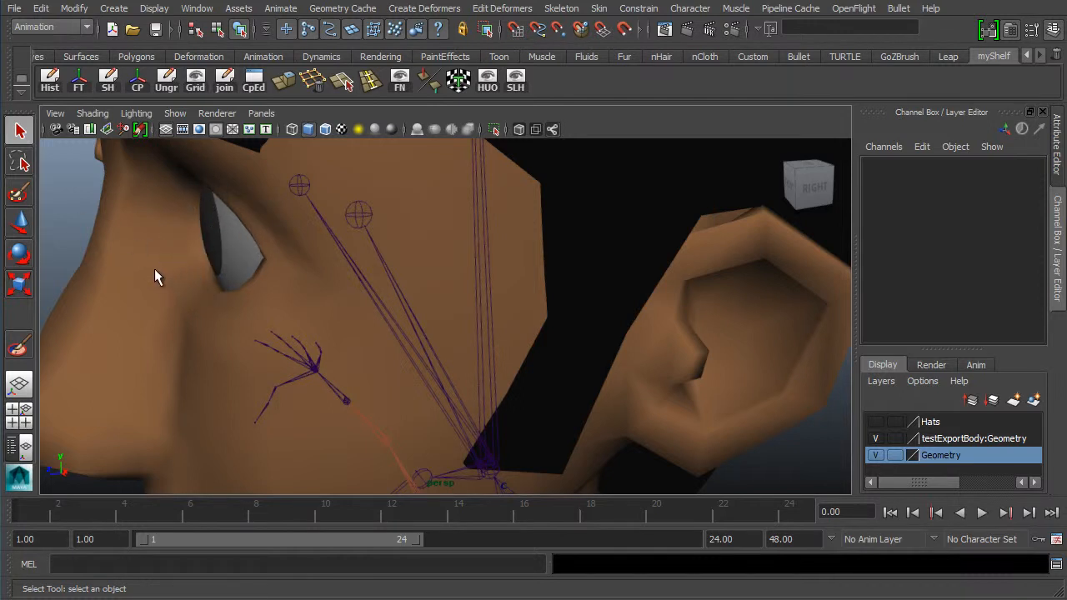
Examine the unbound duplicate's head and upper body beside the rigged character from the front and the side
alt+right_drag(491, 281, 333, 296)
alt+drag(300, 304, 533, 292)
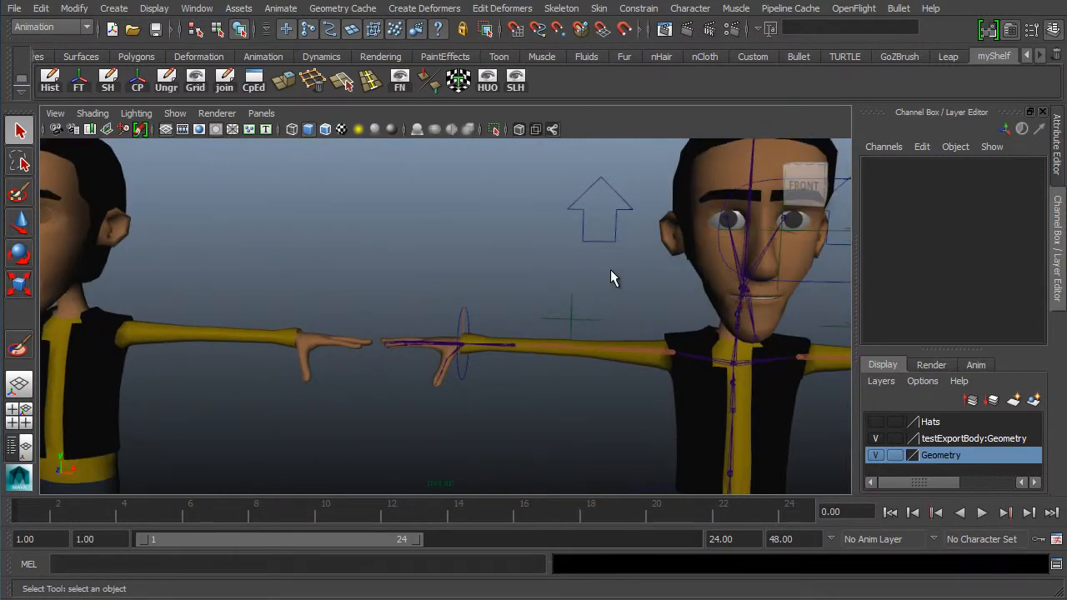
alt+right_drag(408, 288, 358, 290)
alt+drag(348, 290, 416, 293)
alt+middle_drag(367, 278, 344, 276)
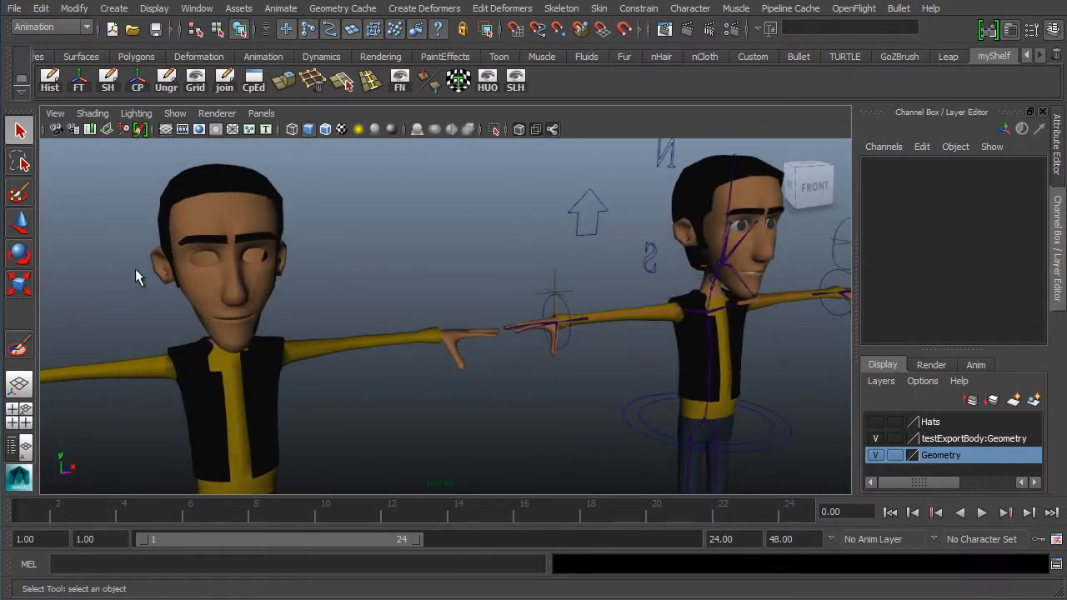
alt+drag(134, 268, 293, 257)
alt+right_drag(250, 222, 436, 269)
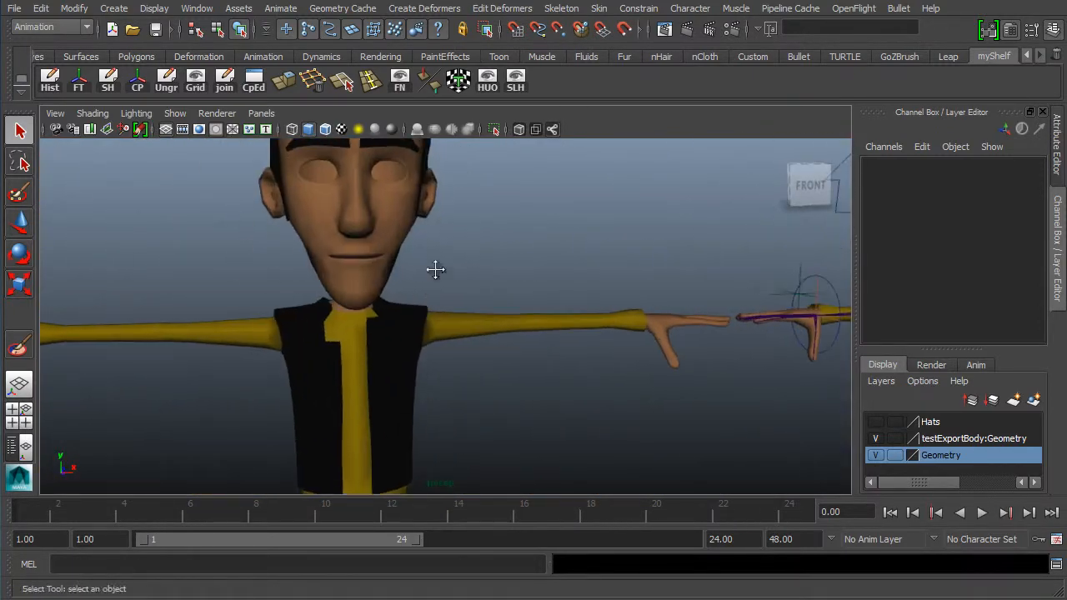
alt+middle_drag(436, 269, 508, 360)
alt+right_drag(509, 361, 618, 196)
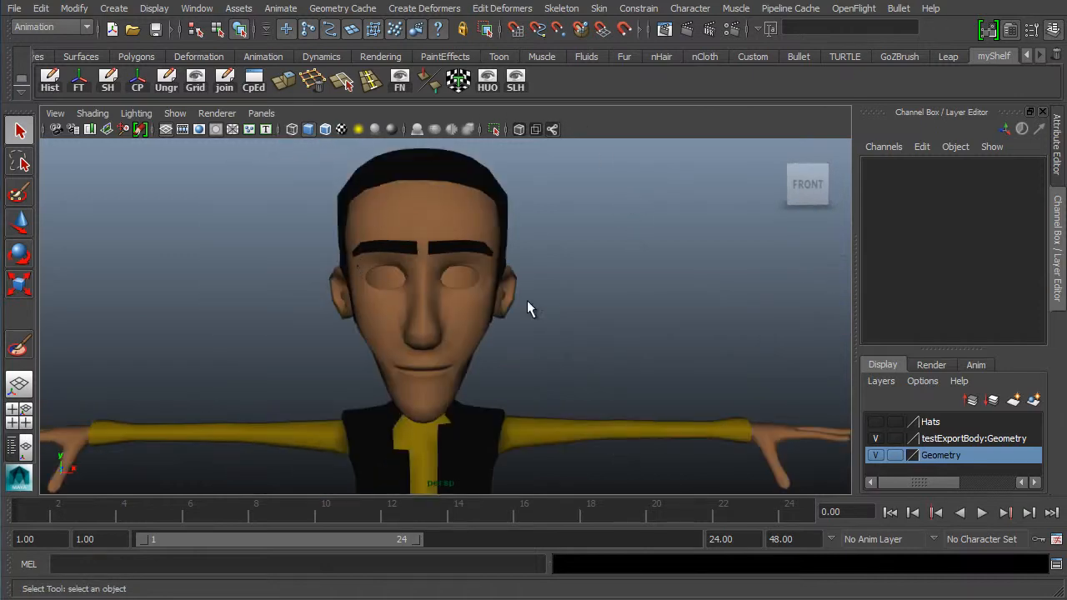
alt+drag(541, 350, 341, 328)
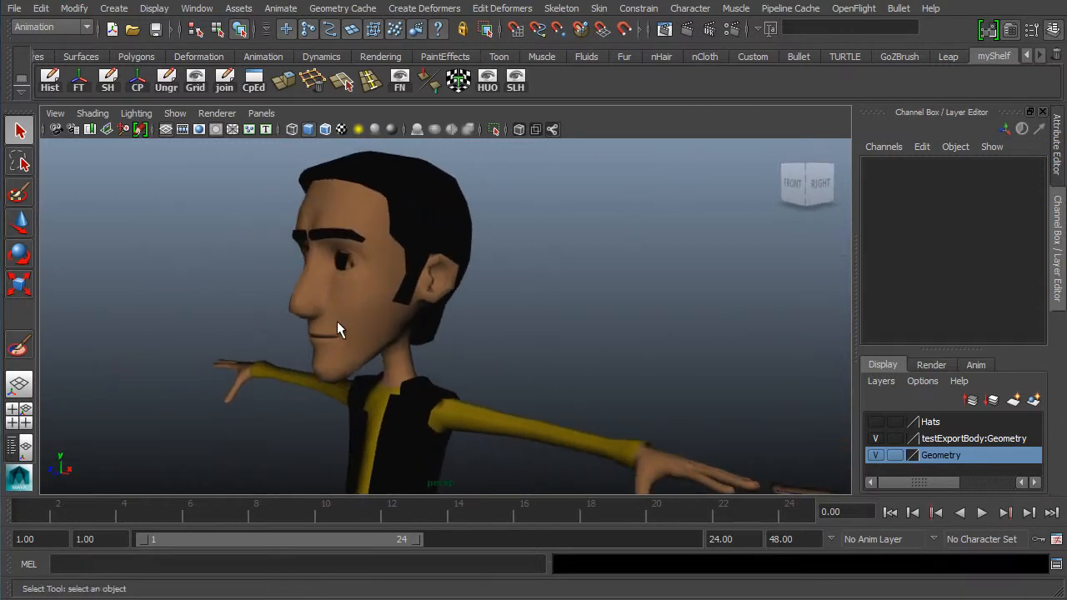
Select the unbound duplicate's head mesh, frame it, and switch it to vertex editing with the Move tool
click(308, 338)
alt+middle_drag(307, 334, 354, 298)
alt+right_drag(354, 298, 385, 296)
alt+middle_drag(385, 296, 429, 348)
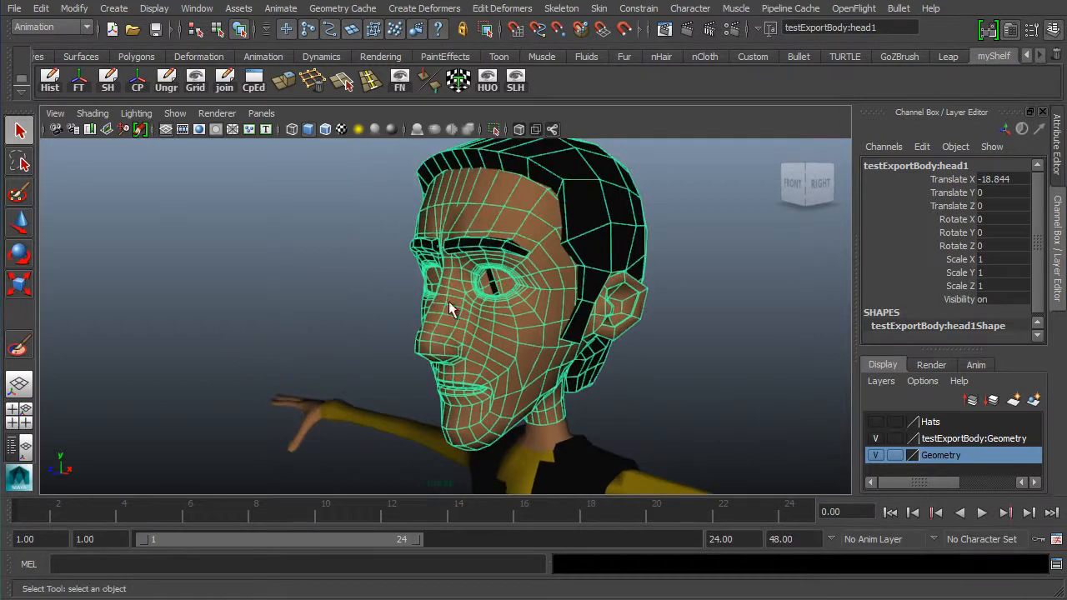
alt+middle_drag(434, 271, 507, 274)
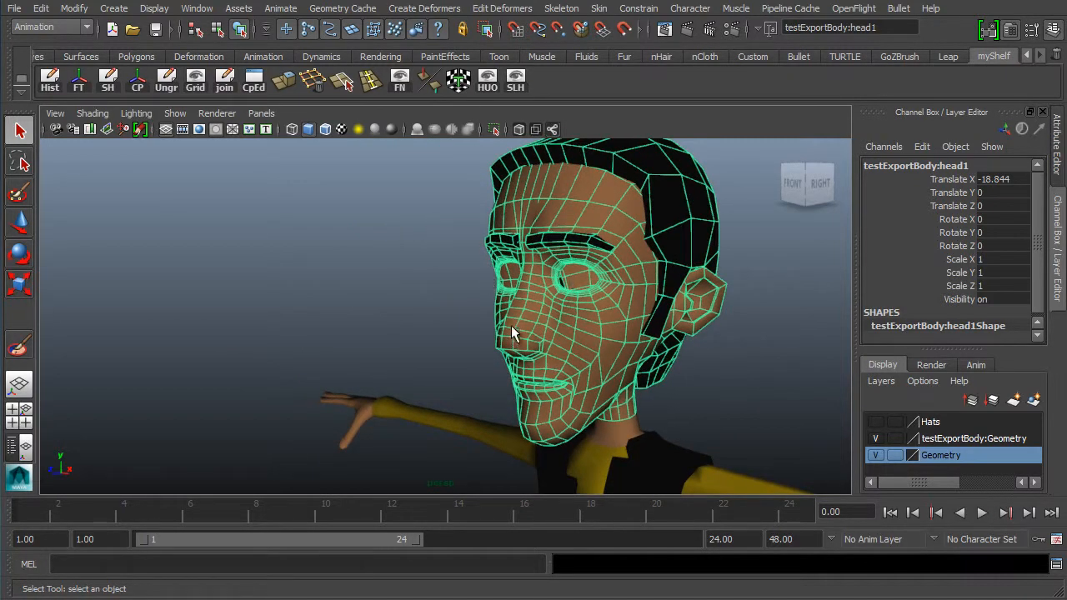
alt+drag(511, 326, 414, 341)
scroll(461, 321, down, 5)
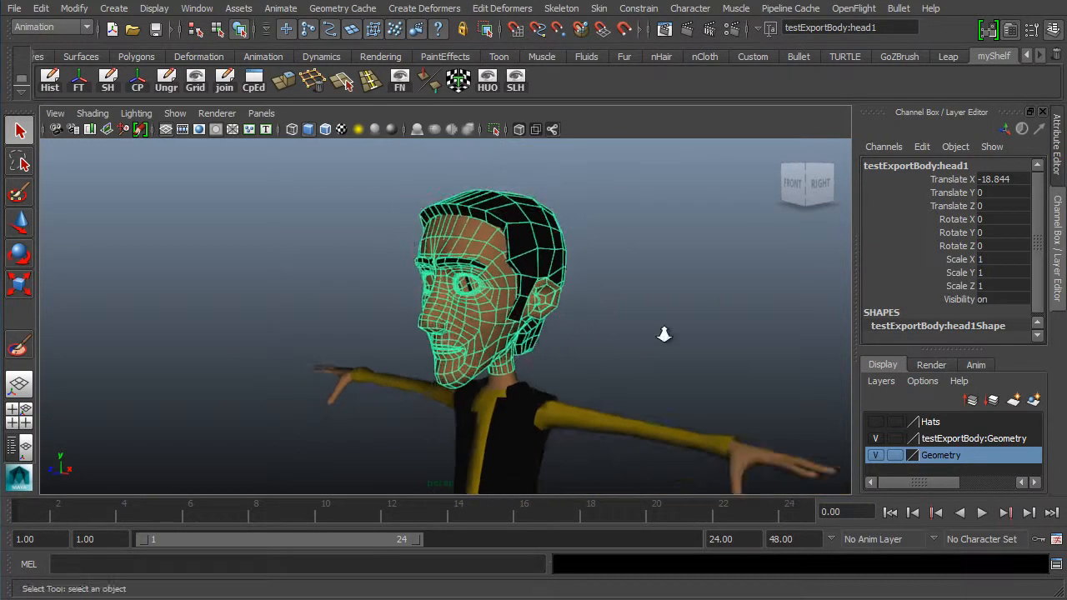
alt+middle_drag(577, 310, 649, 309)
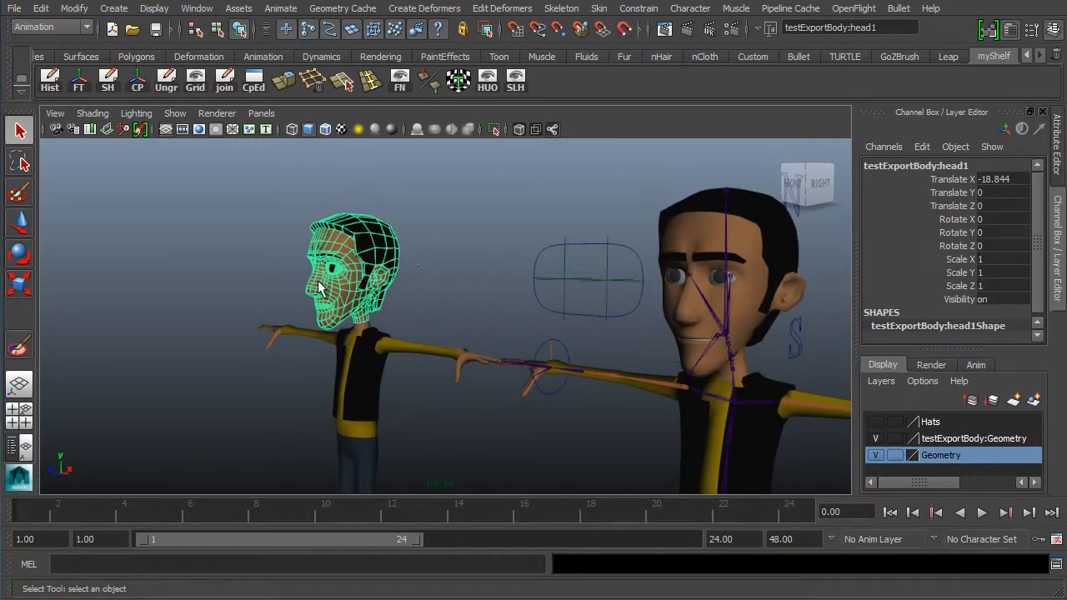
key(f)
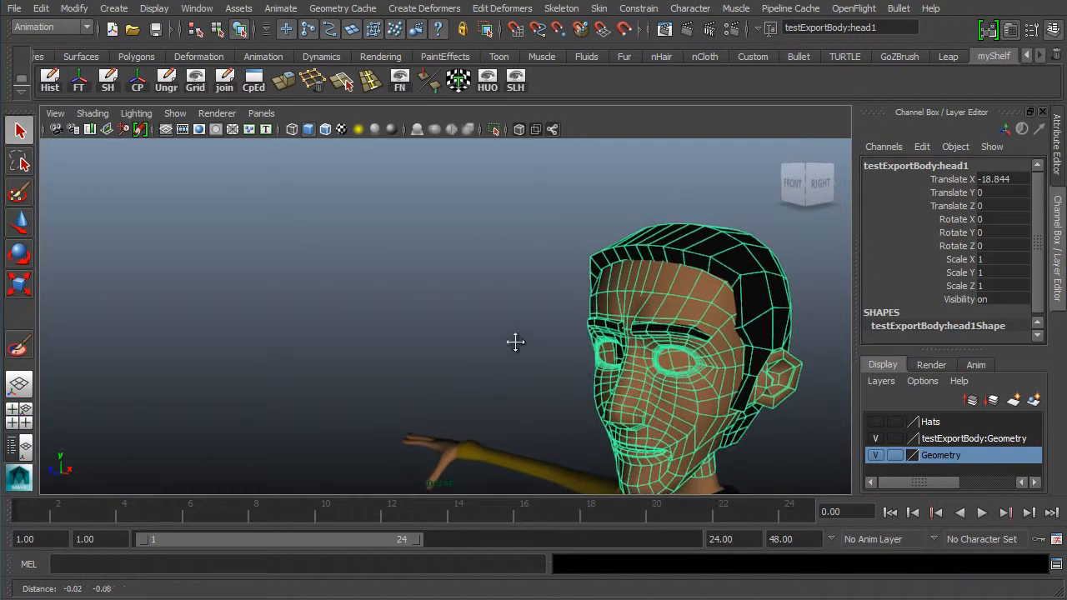
click(20, 222)
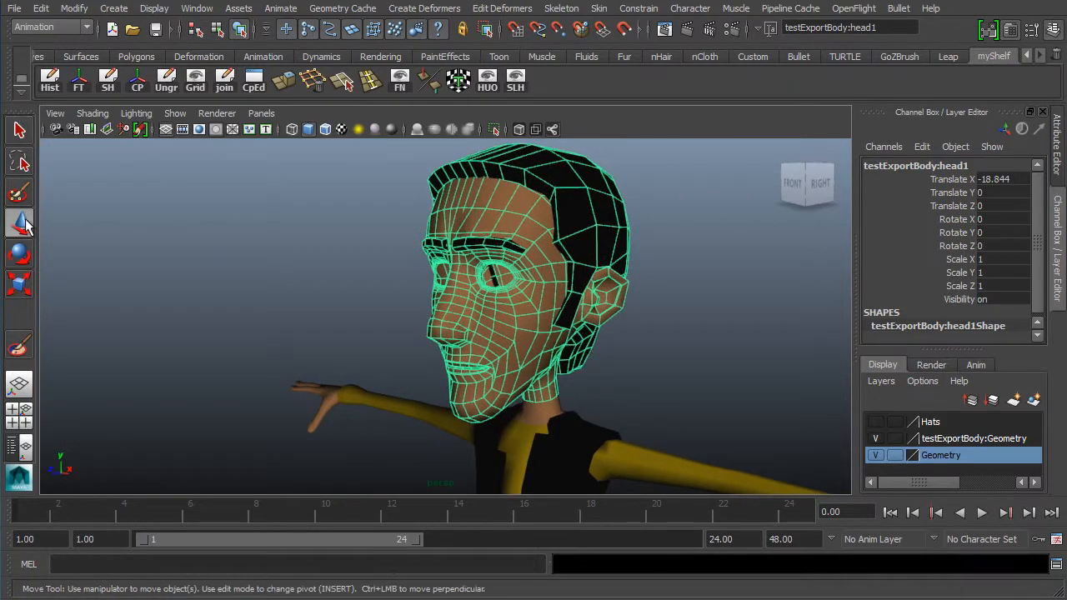
right_drag(467, 405, 417, 404)
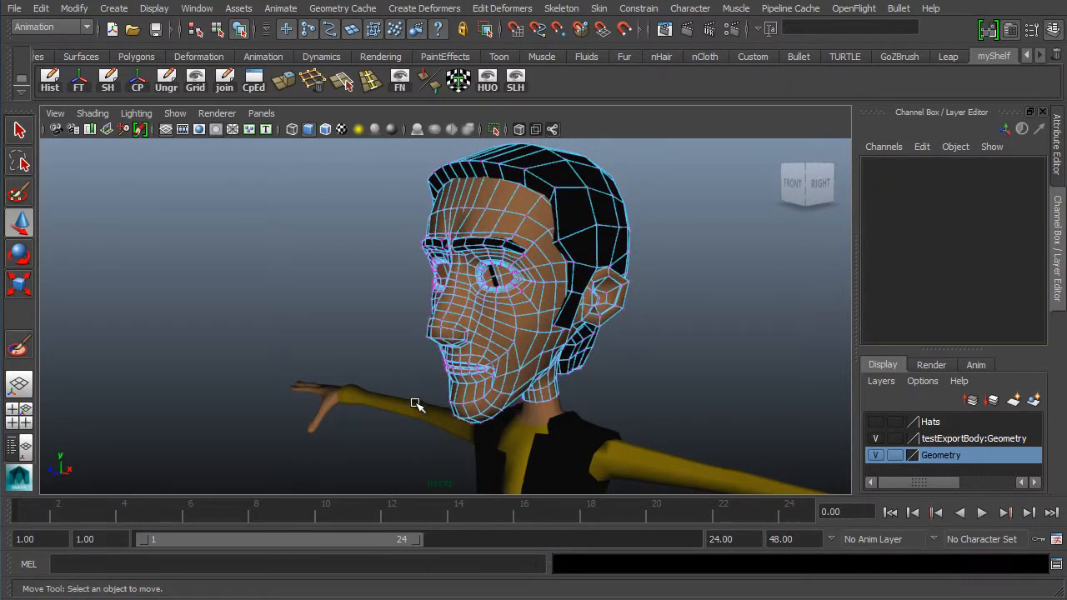
With soft selection, pull the chin down and forward into a long point and lower the area beneath the lower lip
click(457, 418)
alt+drag(464, 424, 529, 431)
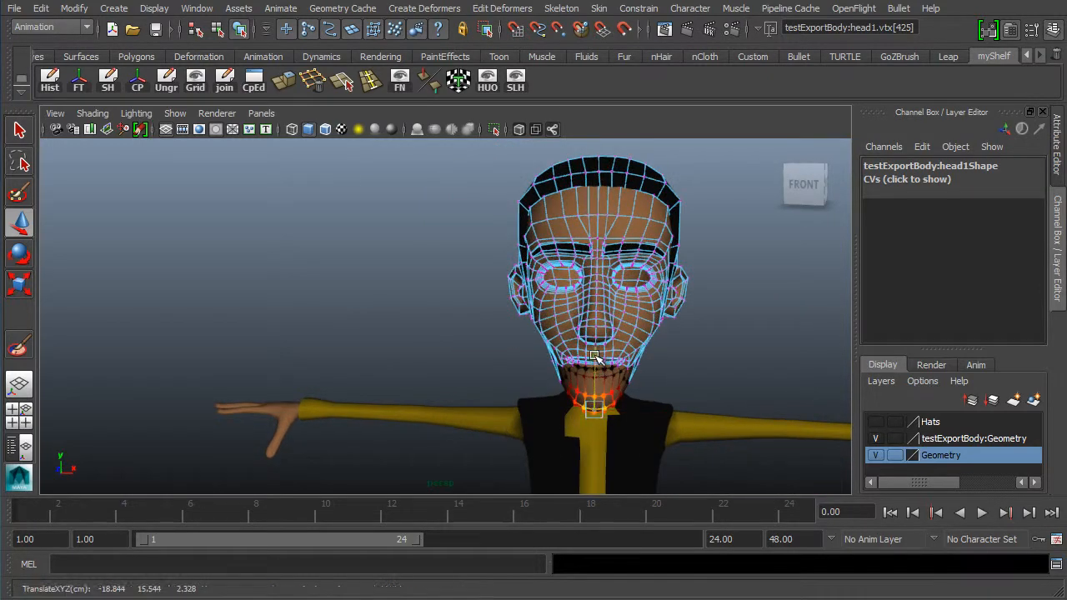
drag(594, 356, 450, 462)
drag(381, 452, 341, 459)
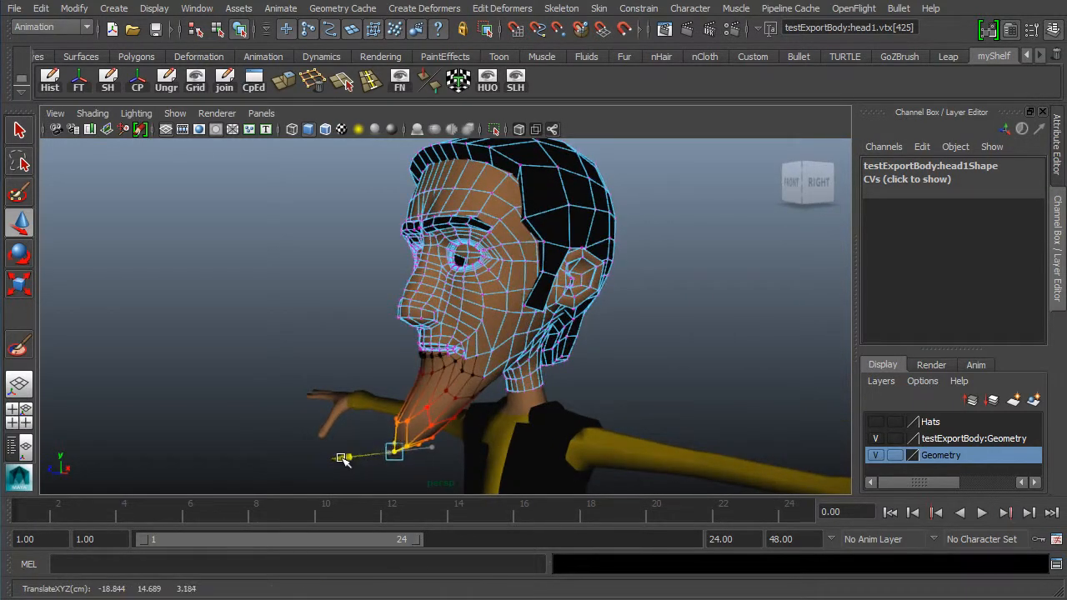
click(423, 369)
drag(419, 321, 419, 341)
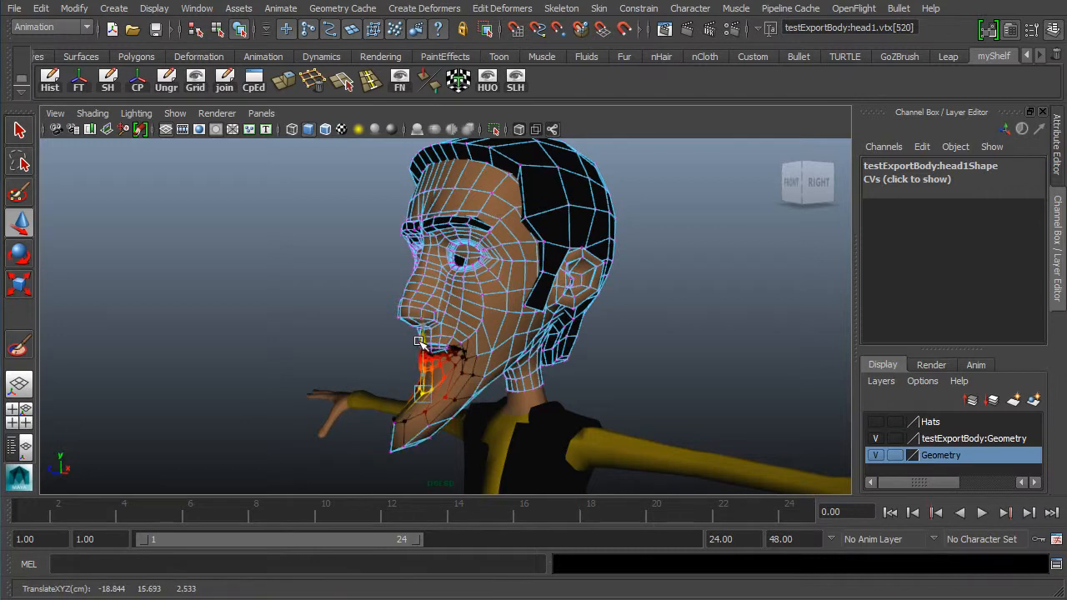
Pull the nose tip forward with soft selection to lengthen the nose, and return the head to object mode
drag(375, 398, 473, 387)
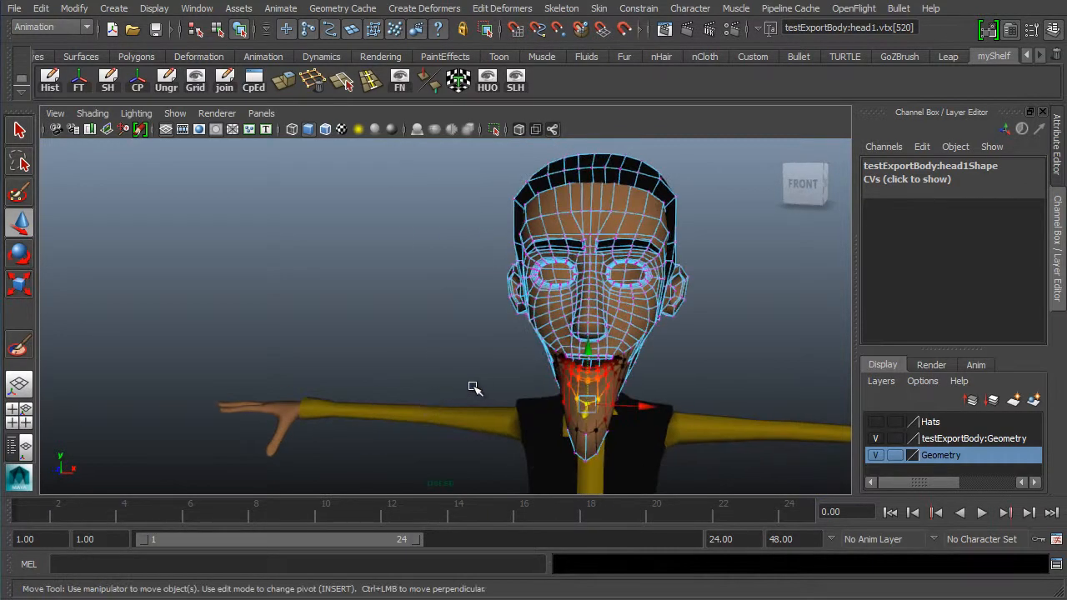
alt+middle_drag(493, 313, 436, 278)
alt+right_drag(436, 277, 534, 308)
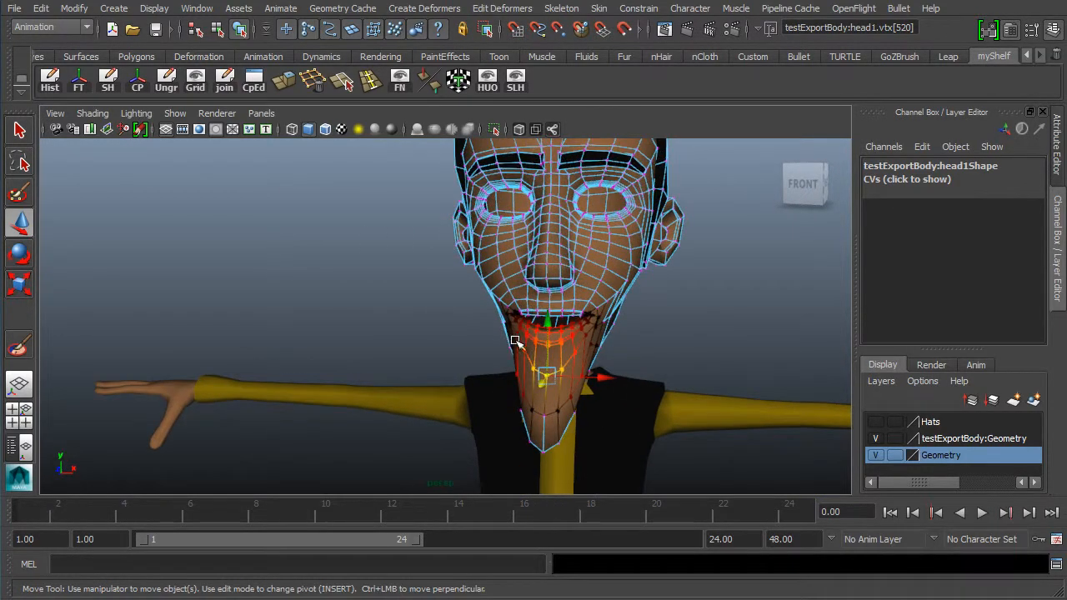
alt+drag(530, 367, 342, 371)
click(200, 331)
alt+drag(564, 345, 446, 219)
alt+right_drag(488, 218, 454, 325)
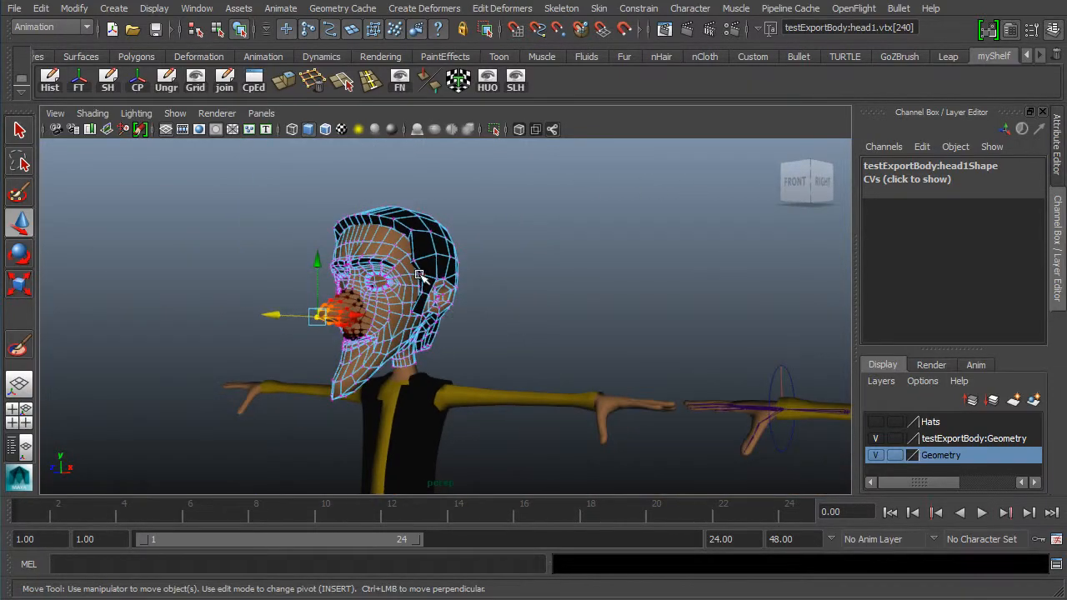
right_drag(420, 279, 488, 257)
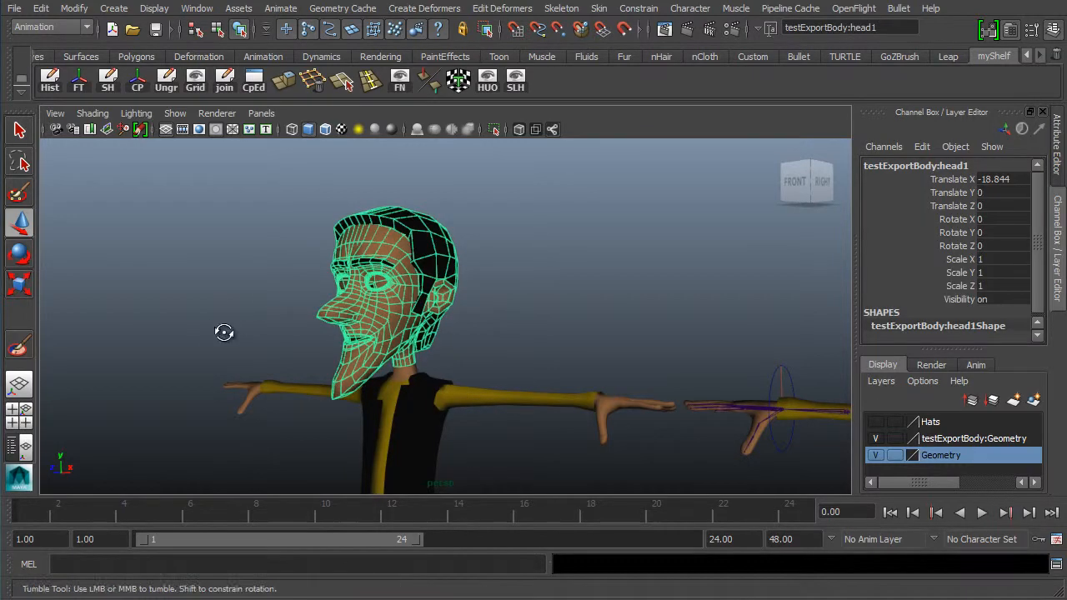
Compare the reshaped duplicate head with the original rigged character from the front and from an angle
alt+drag(222, 330, 398, 294)
alt+middle_drag(563, 216, 350, 276)
alt+middle_drag(342, 337, 337, 234)
alt+drag(397, 344, 412, 344)
alt+right_drag(464, 286, 343, 292)
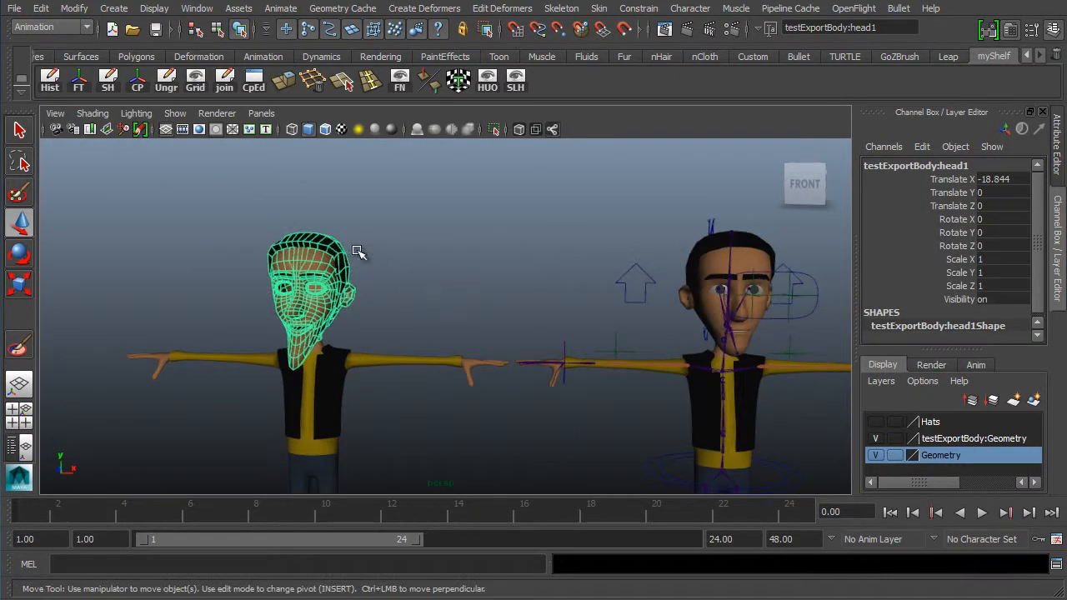
alt+drag(318, 321, 292, 316)
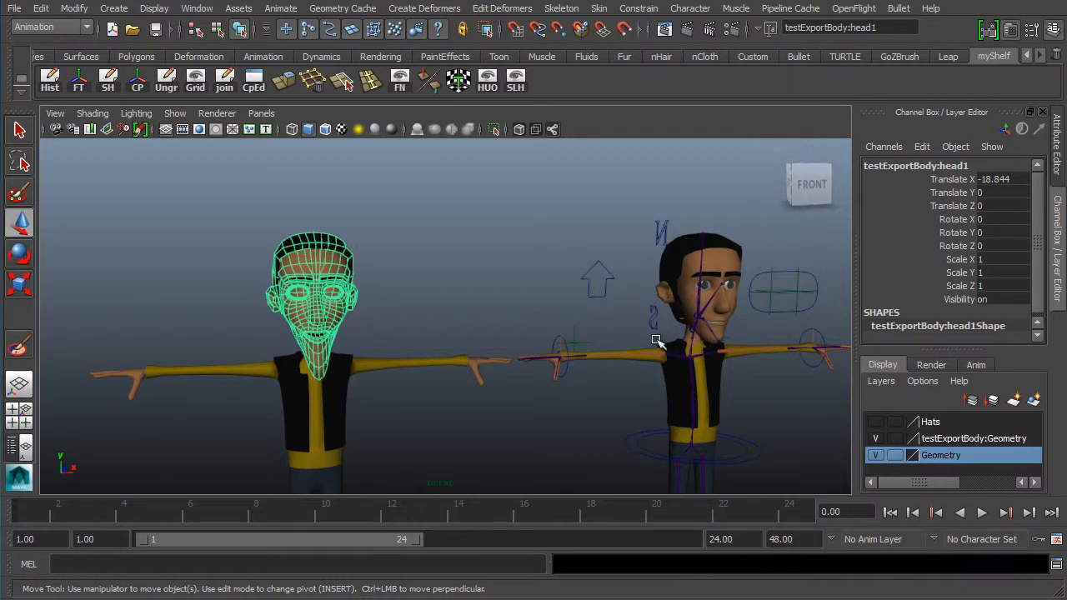
alt+drag(434, 318, 375, 280)
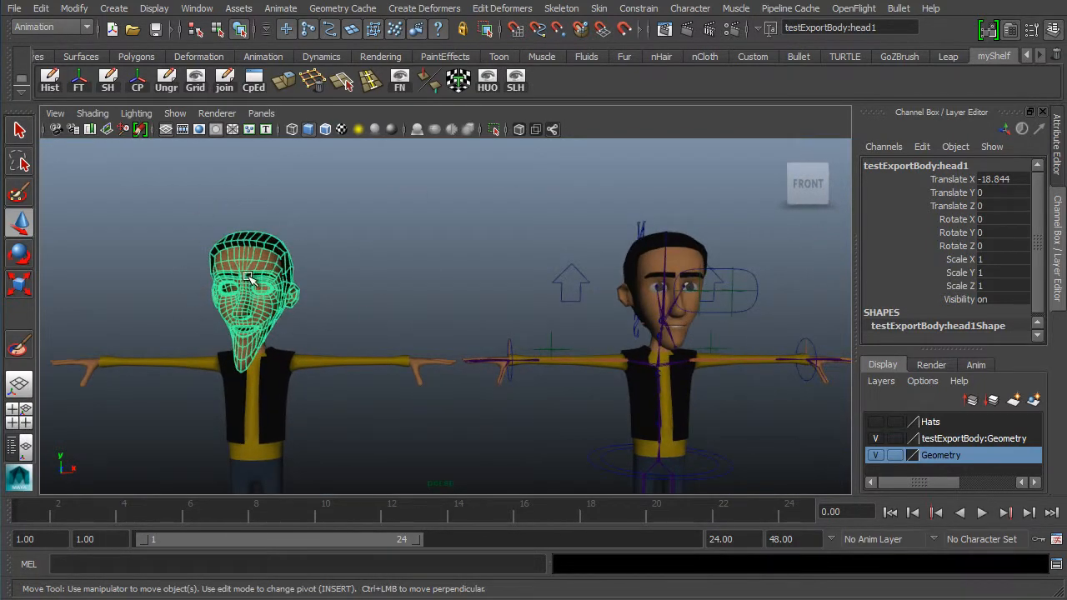
alt+drag(250, 280, 359, 207)
alt+drag(479, 215, 366, 289)
alt+drag(588, 277, 516, 300)
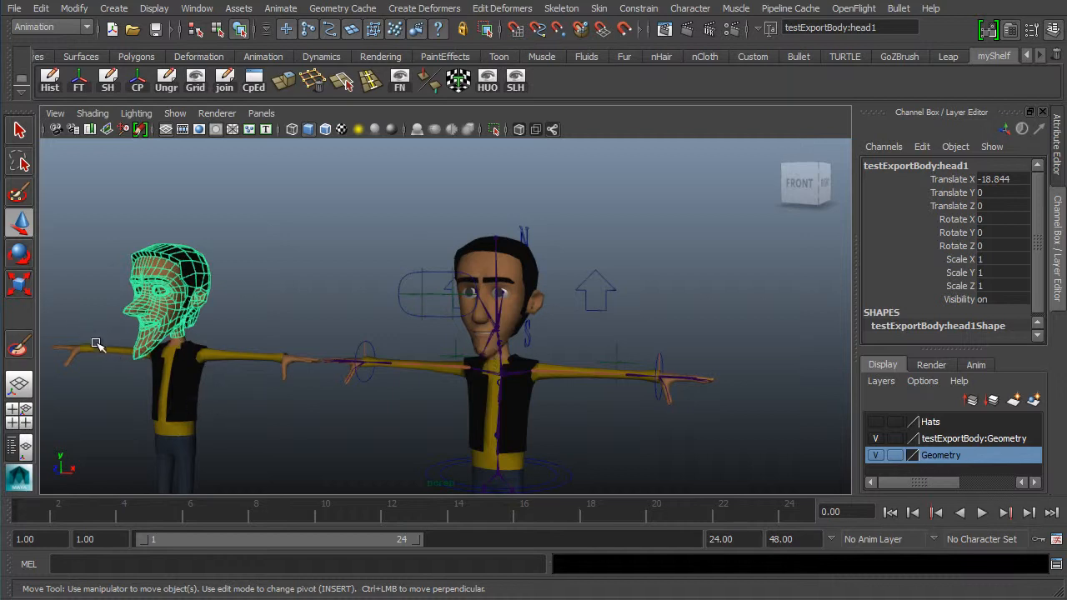
Rename the reshaped head mesh to moonHead
click(915, 166)
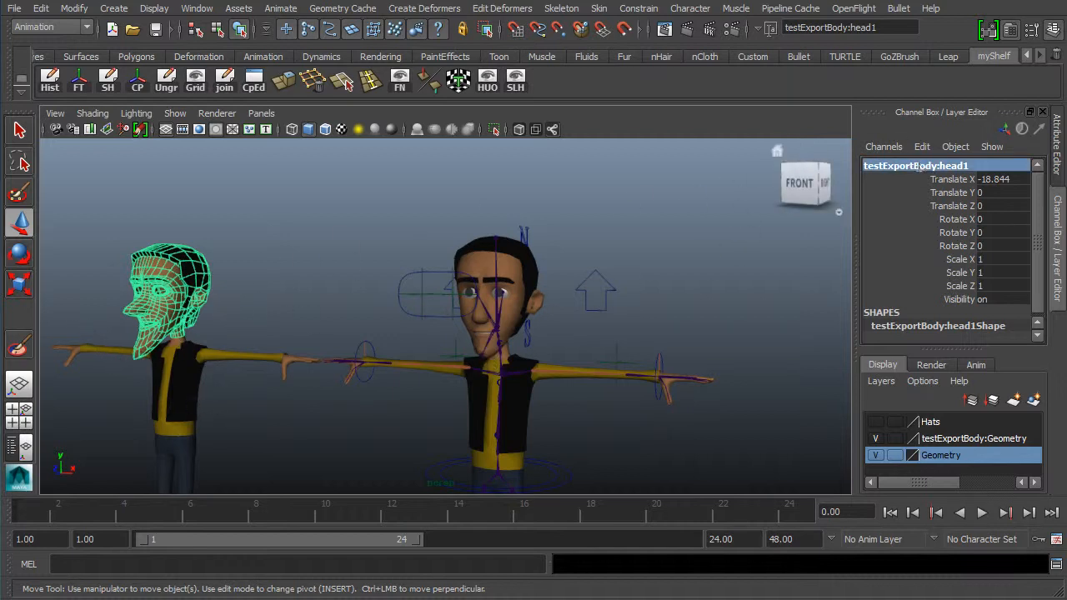
click(915, 165)
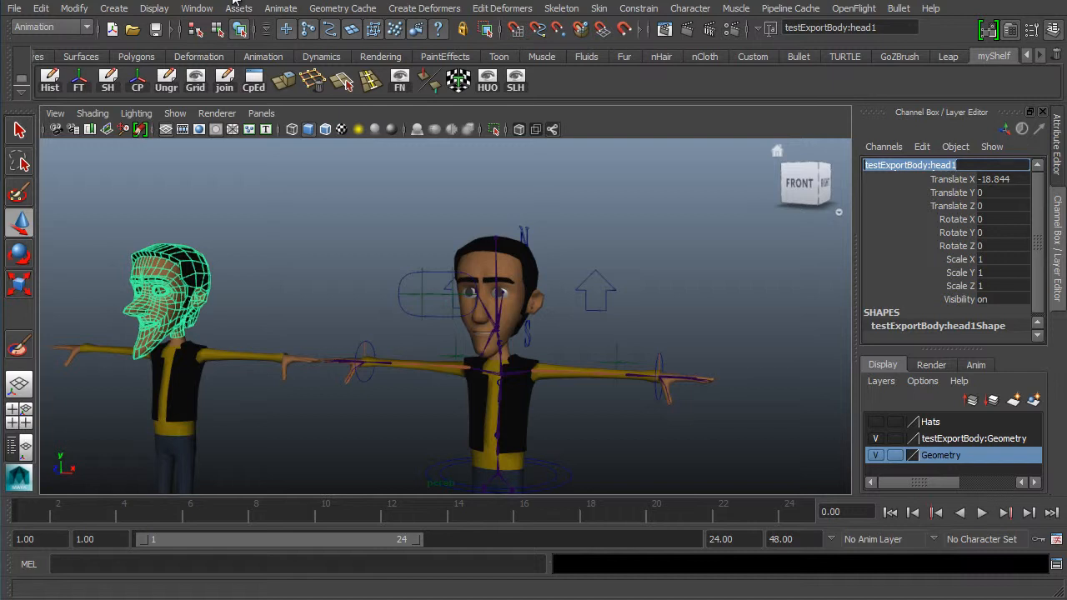
text(moonHead)
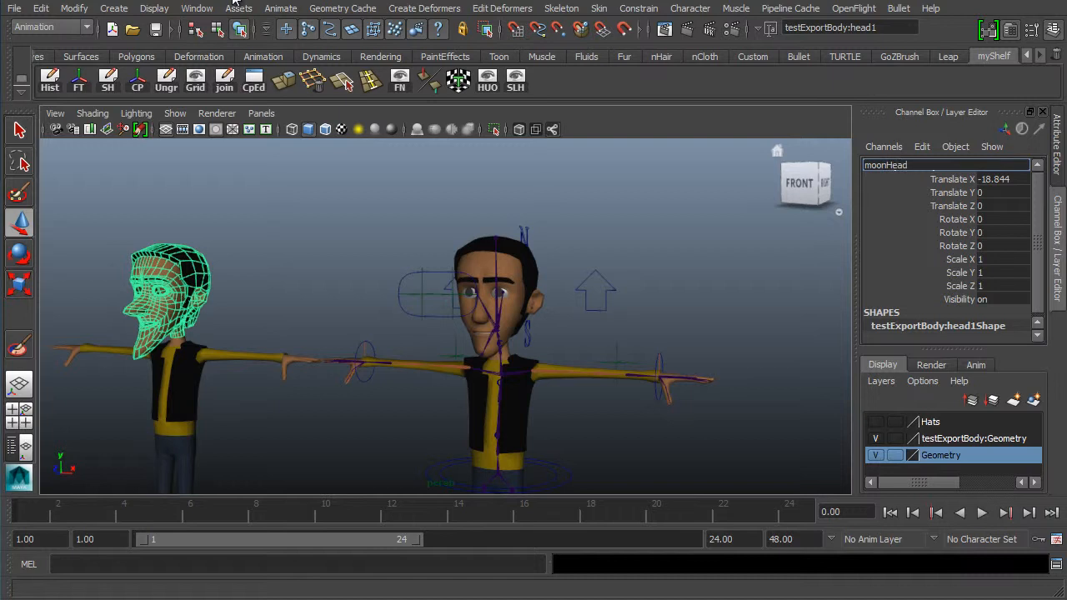
key(Return)
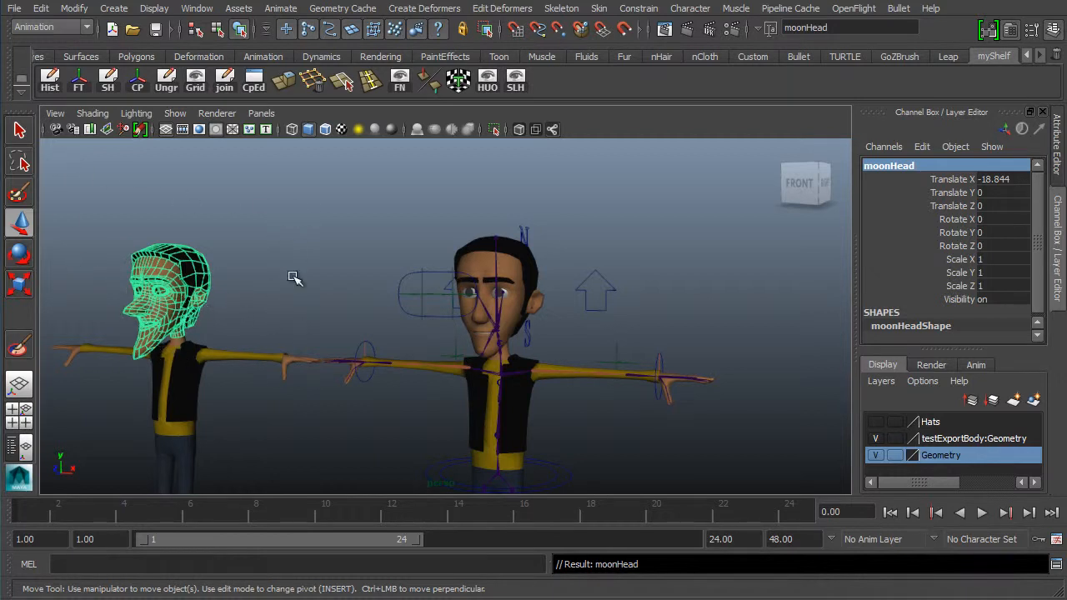
alt+drag(297, 323, 352, 321)
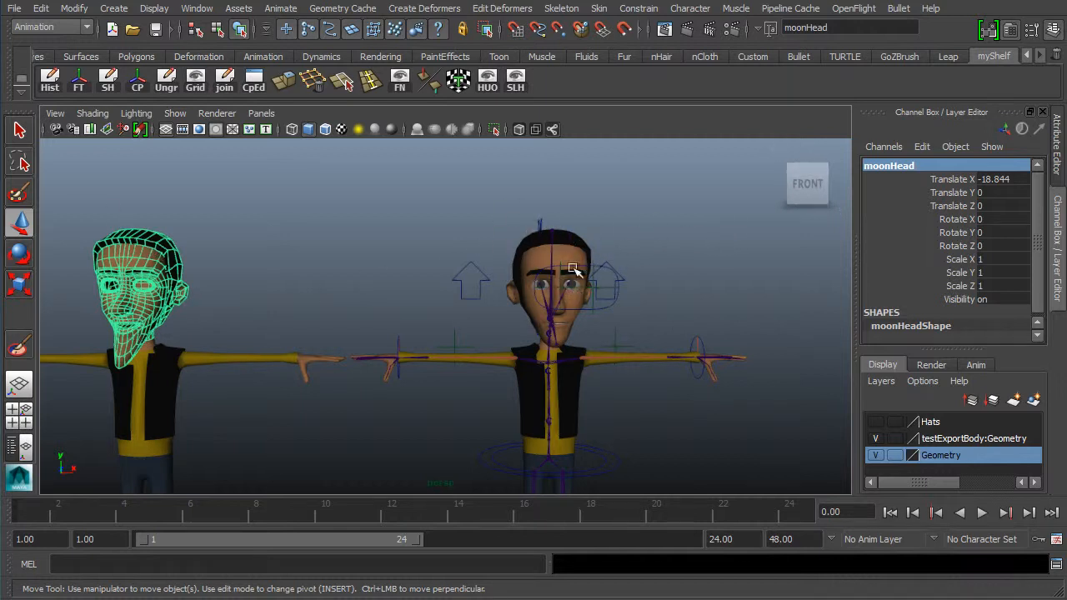
alt+drag(573, 268, 472, 272)
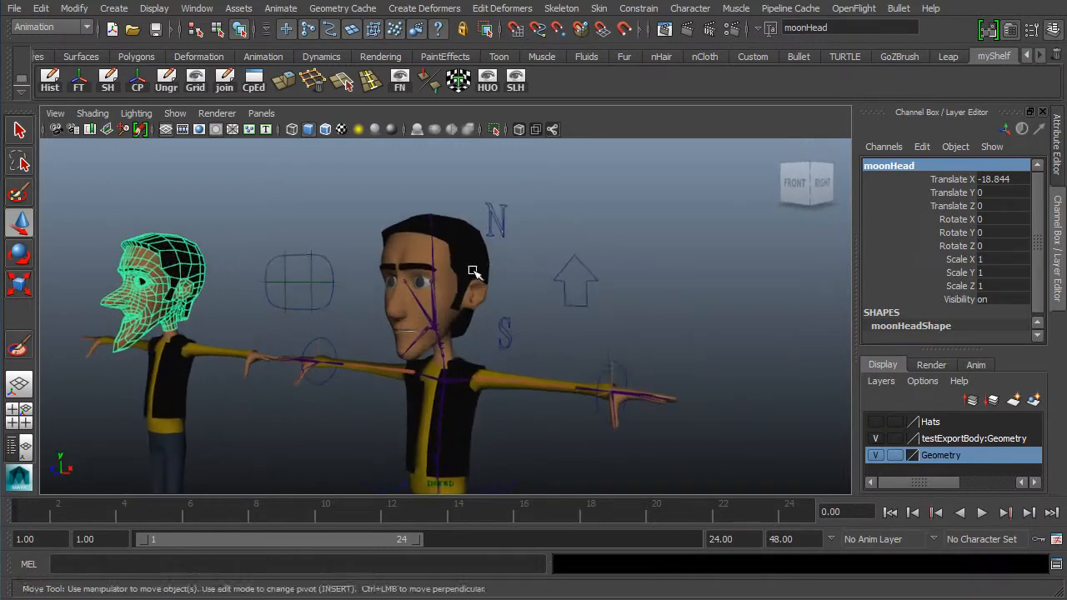
scroll(376, 268, up, 3)
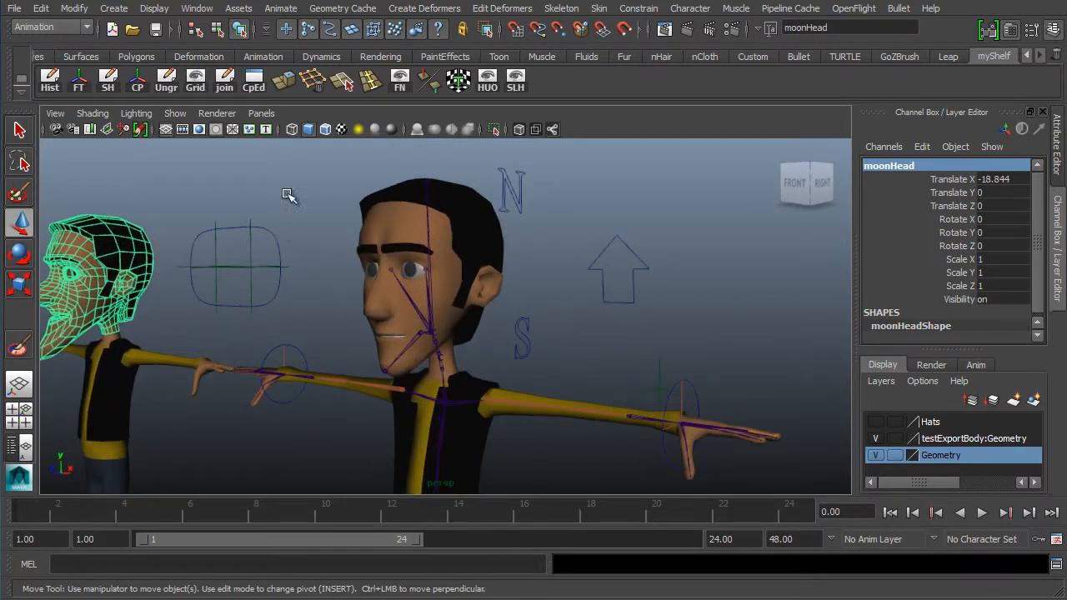
Create a blend shape on the rigged character's head with the moonHead mesh as its target
alt+middle_drag(160, 299, 225, 296)
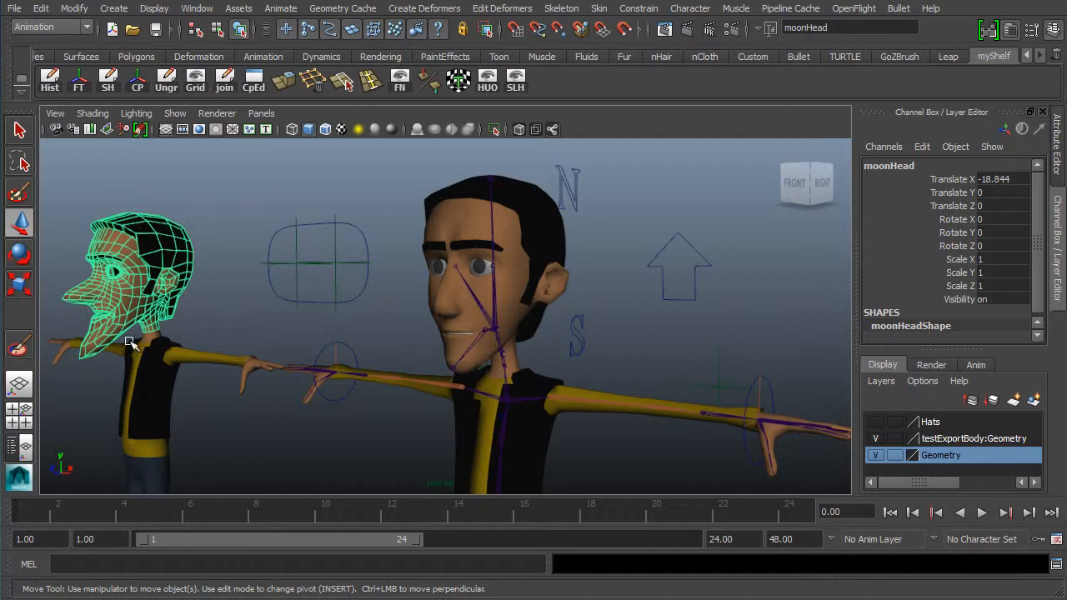
click(573, 268)
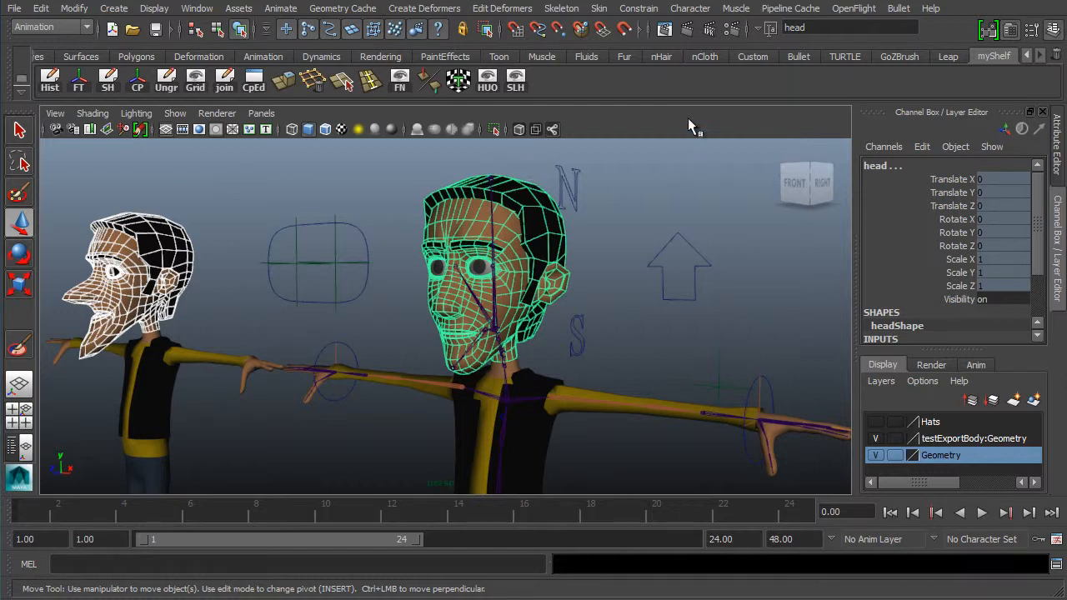
click(423, 10)
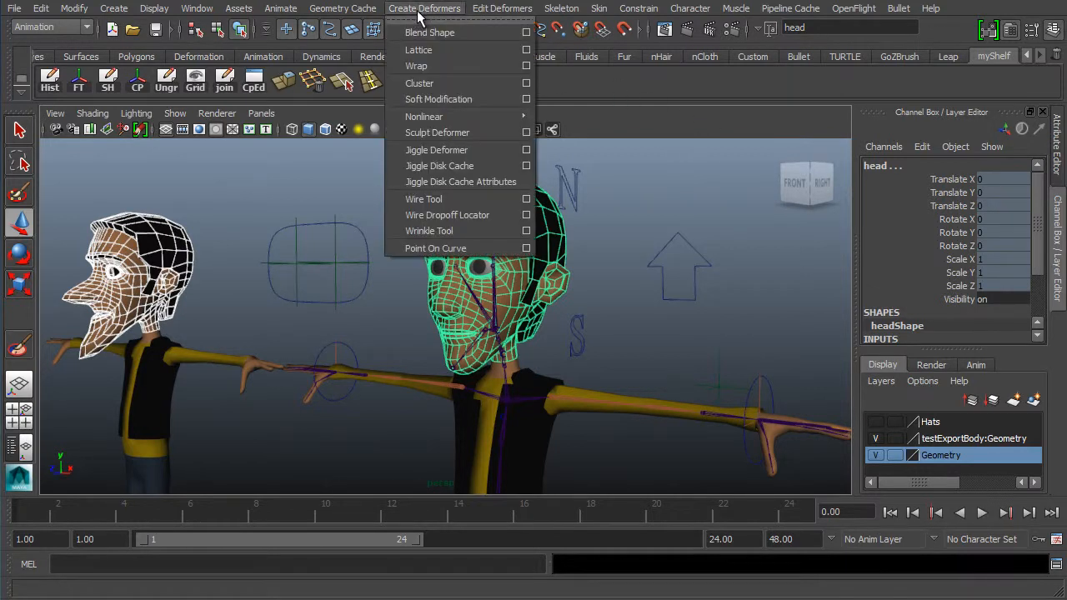
click(455, 32)
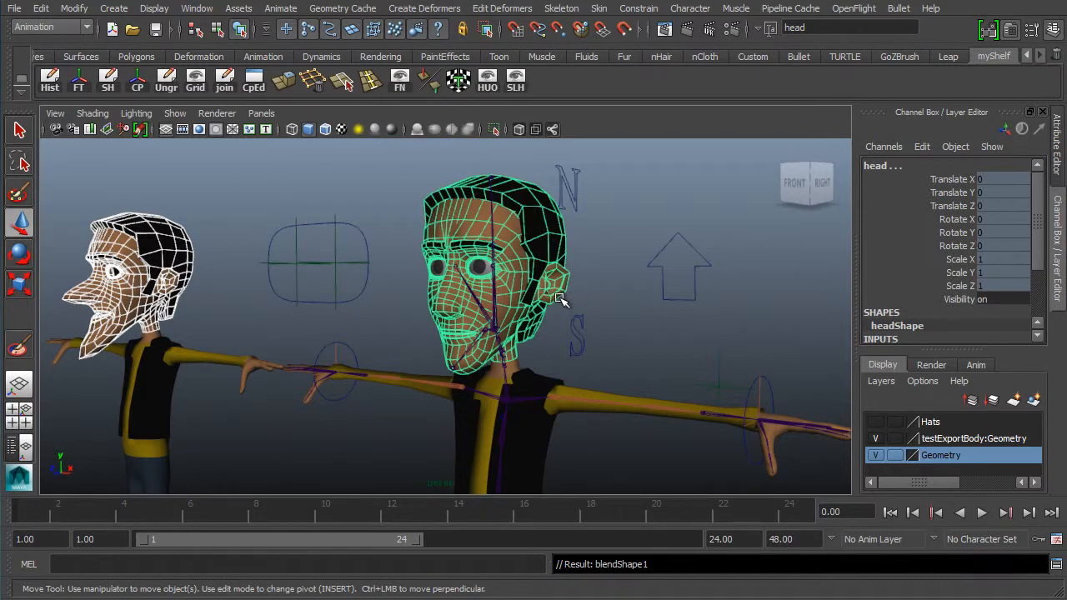
Raise the moonHead weight of the rigged head's blend shape to 1
click(512, 337)
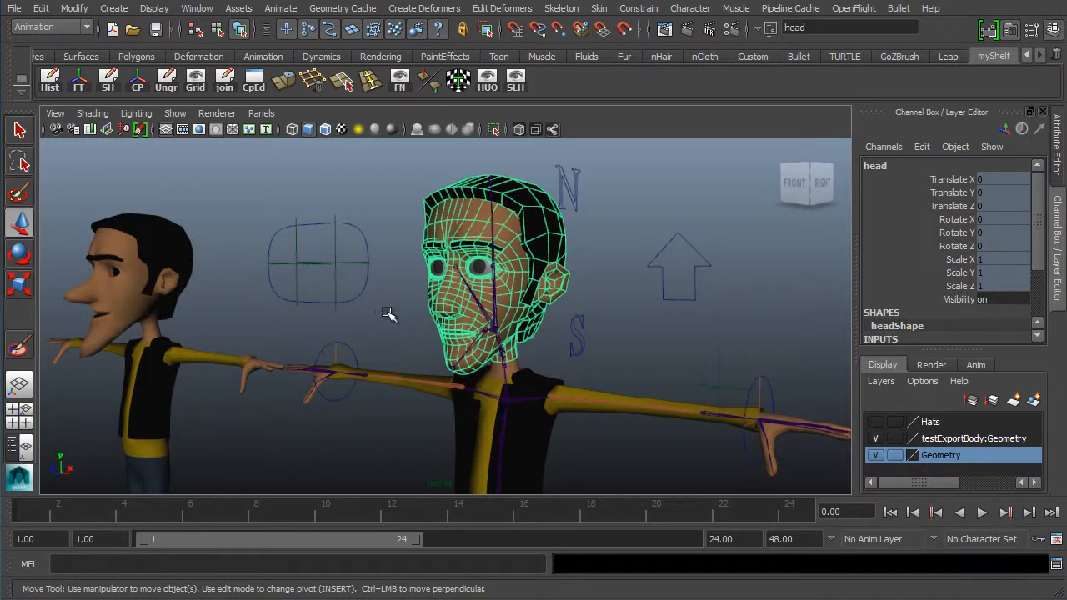
drag(1042, 245, 1050, 296)
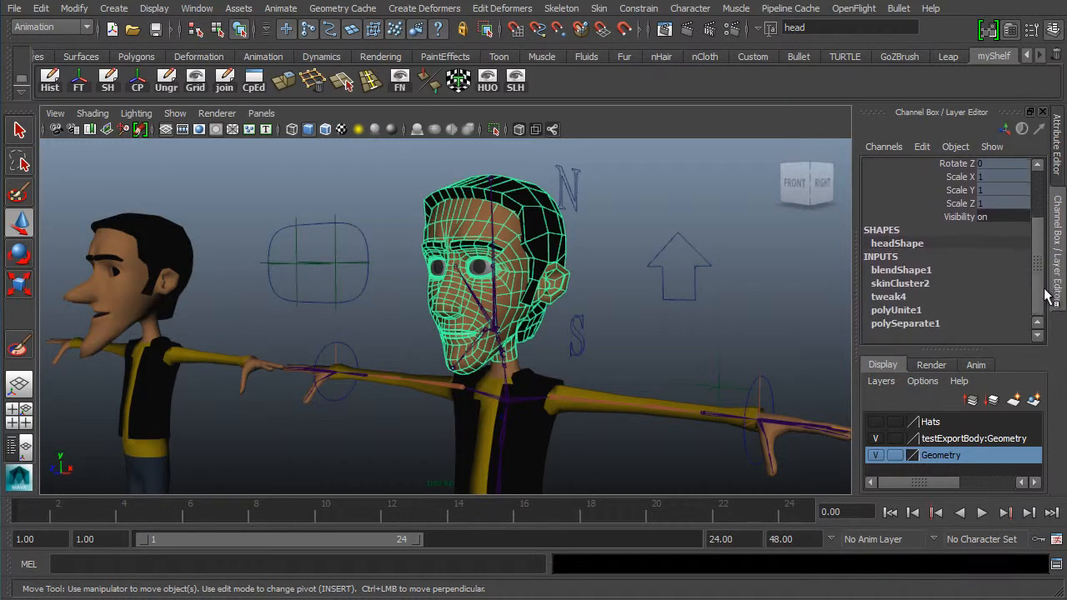
double_click(896, 272)
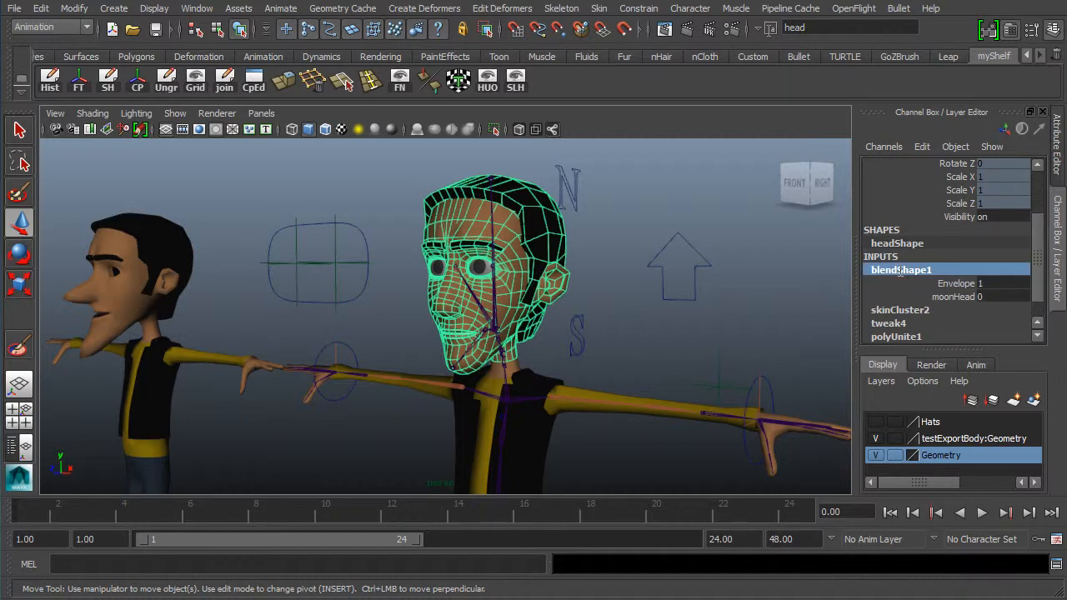
click(954, 298)
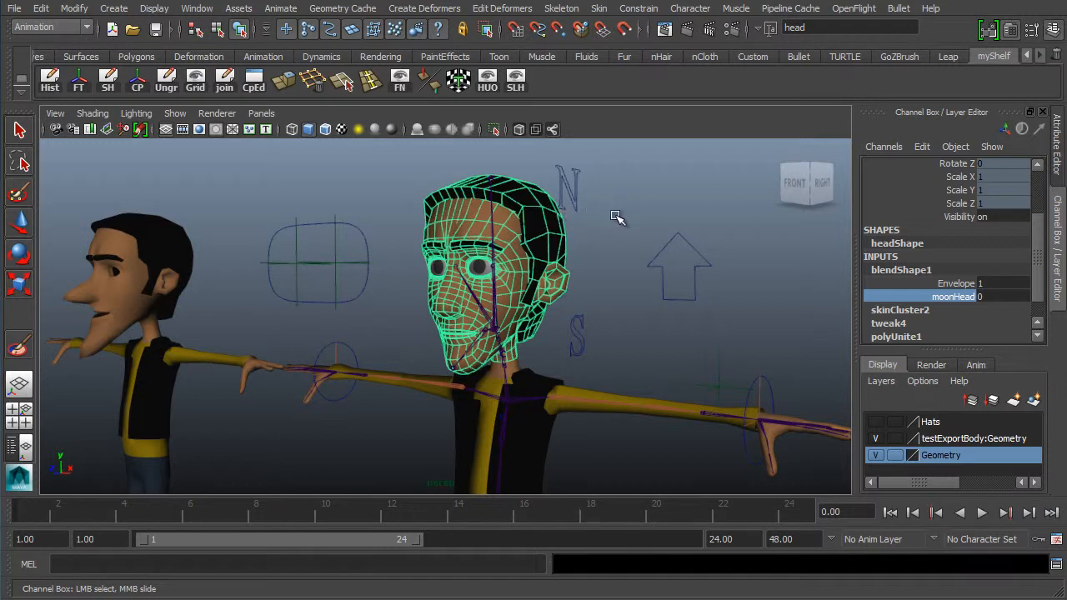
middle_drag(617, 217, 667, 229)
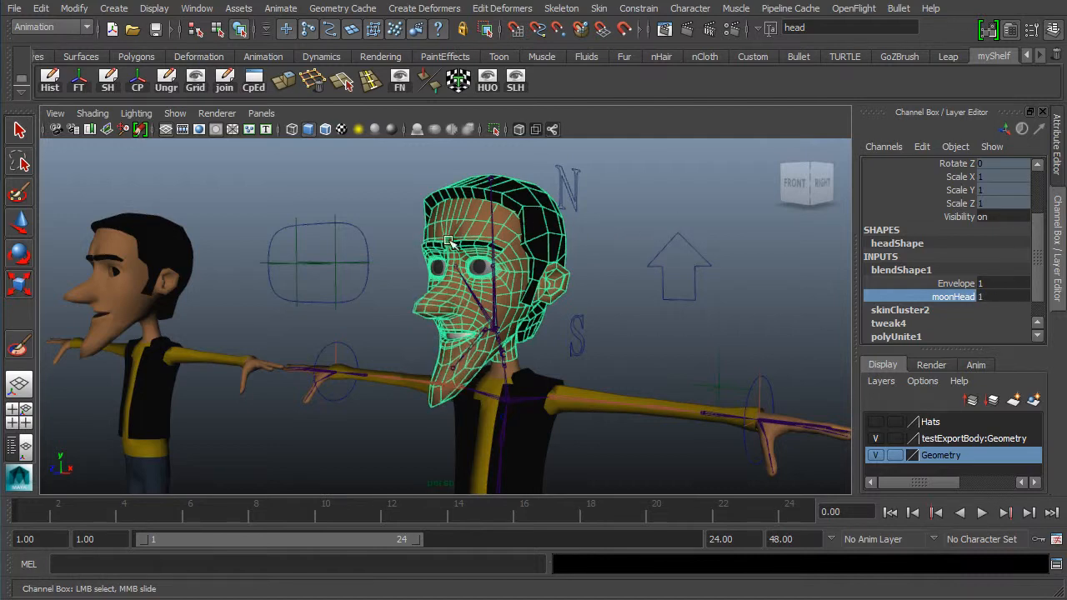
Inspect the blended face from the front and from an angle, and return its moonHead weight to 0
alt+drag(448, 242, 265, 309)
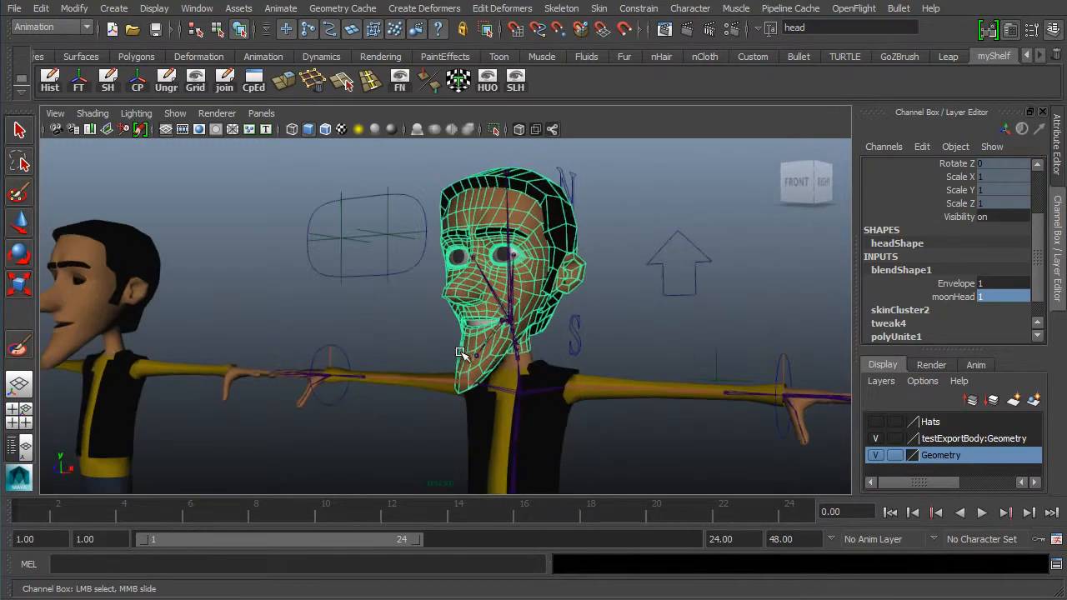
alt+drag(221, 262, 505, 293)
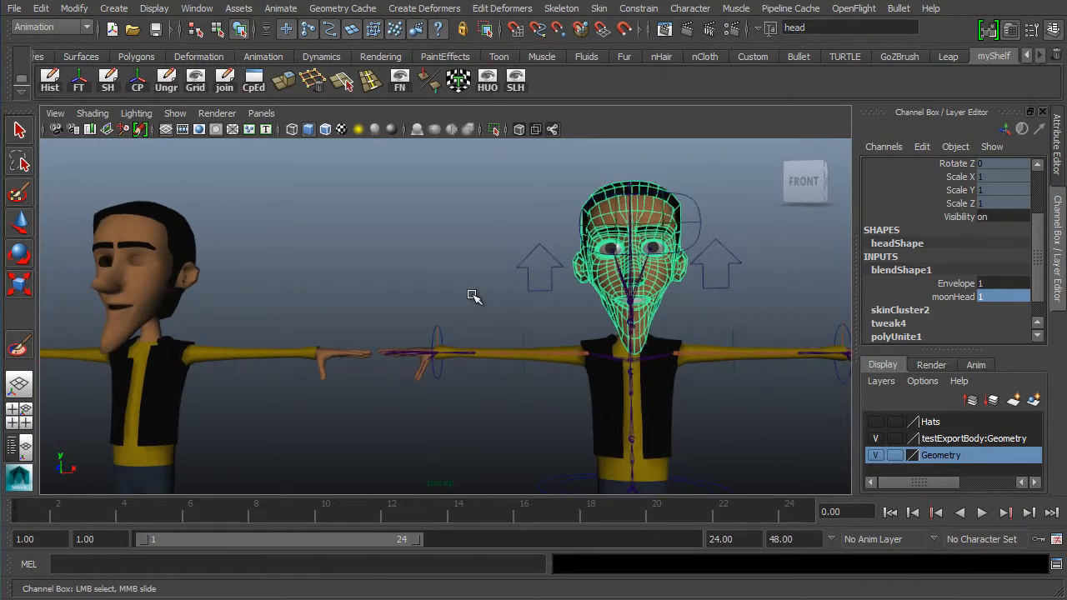
alt+drag(427, 319, 838, 297)
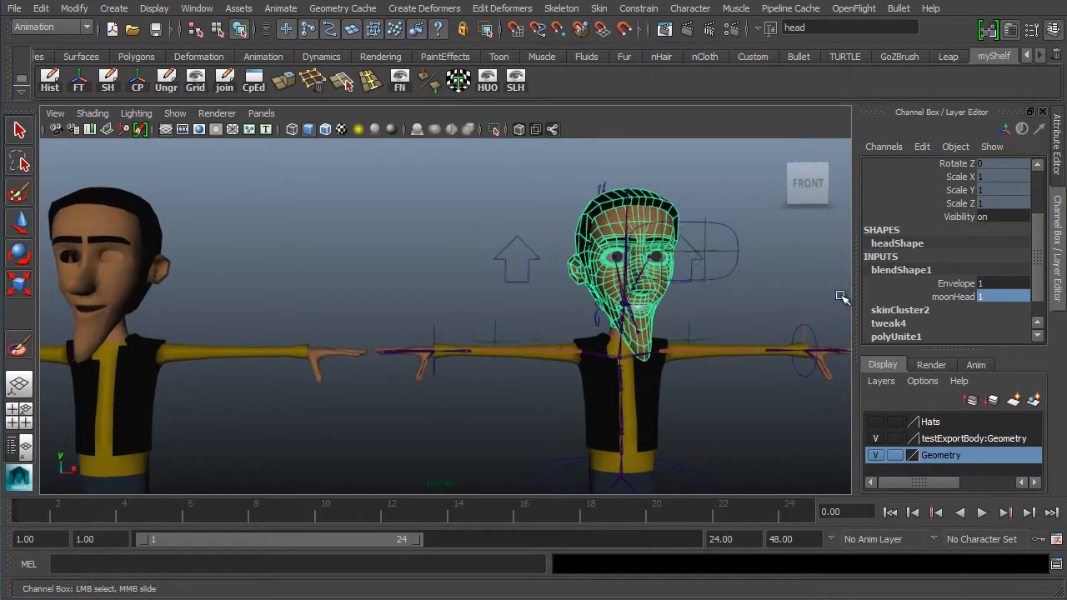
click(942, 298)
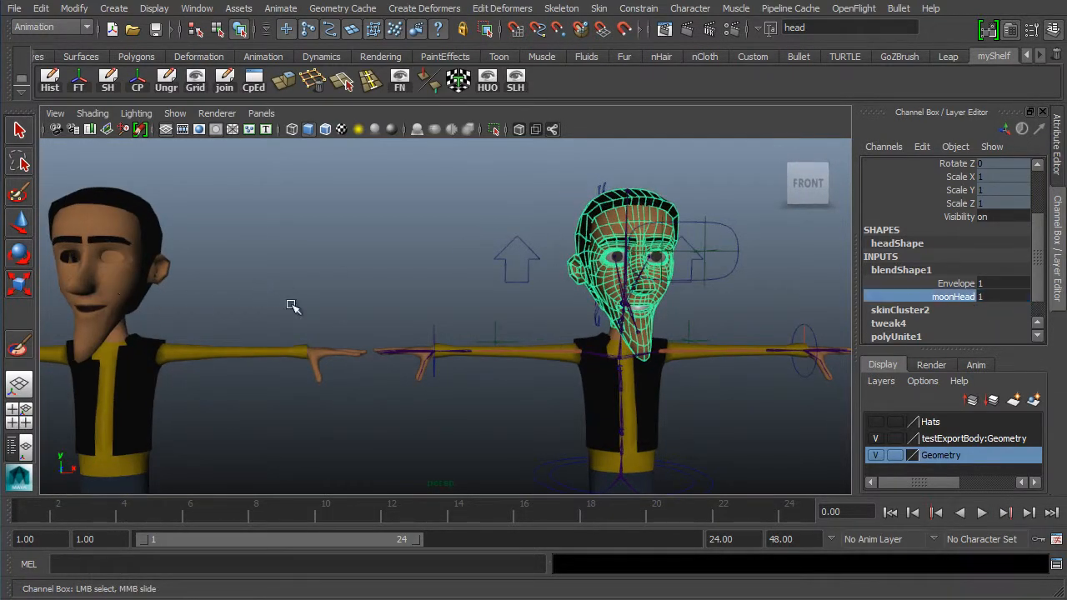
middle_drag(563, 312, 381, 302)
Duplicate the moonHead mesh and move the copy away from the body to a Translate X of about -29.875
alt+drag(435, 316, 142, 241)
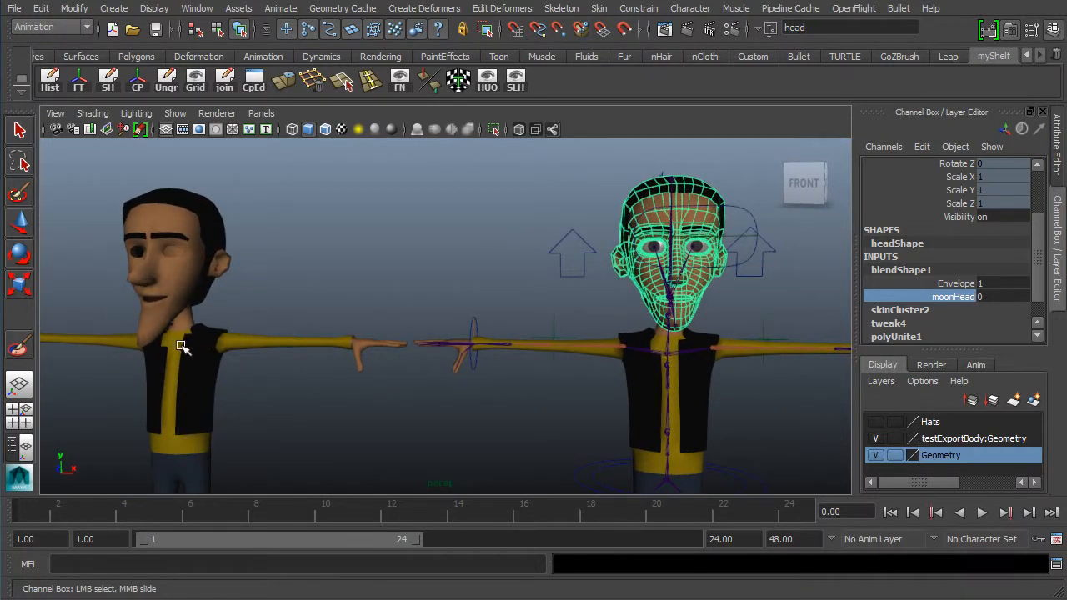
alt+middle_drag(195, 282, 390, 301)
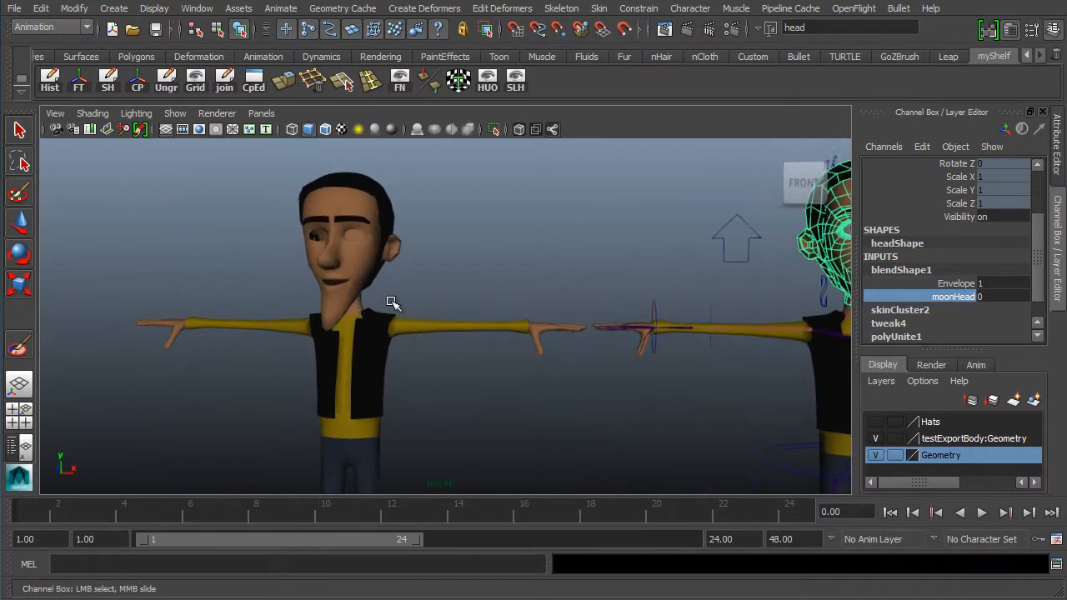
alt+drag(267, 274, 472, 288)
drag(511, 243, 371, 282)
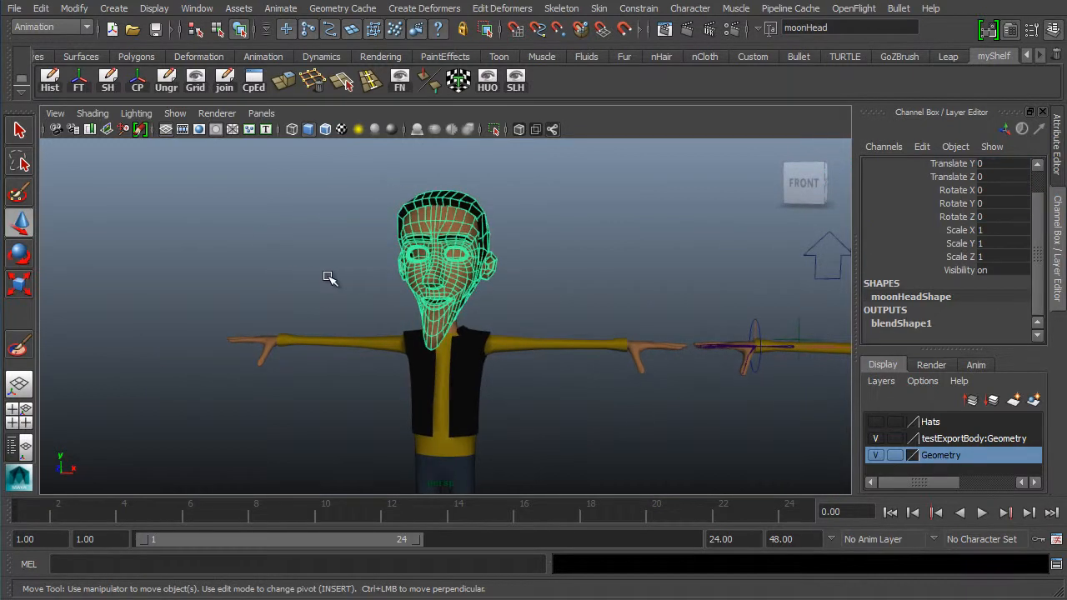
key(ctrl+d)
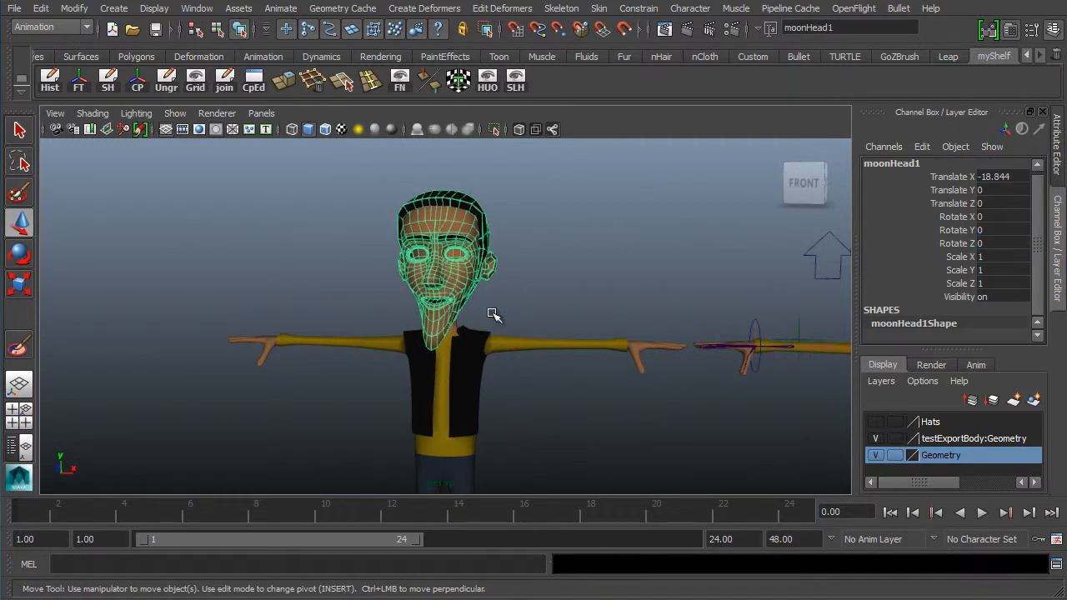
alt+right_drag(164, 226, 217, 277)
alt+drag(264, 292, 469, 405)
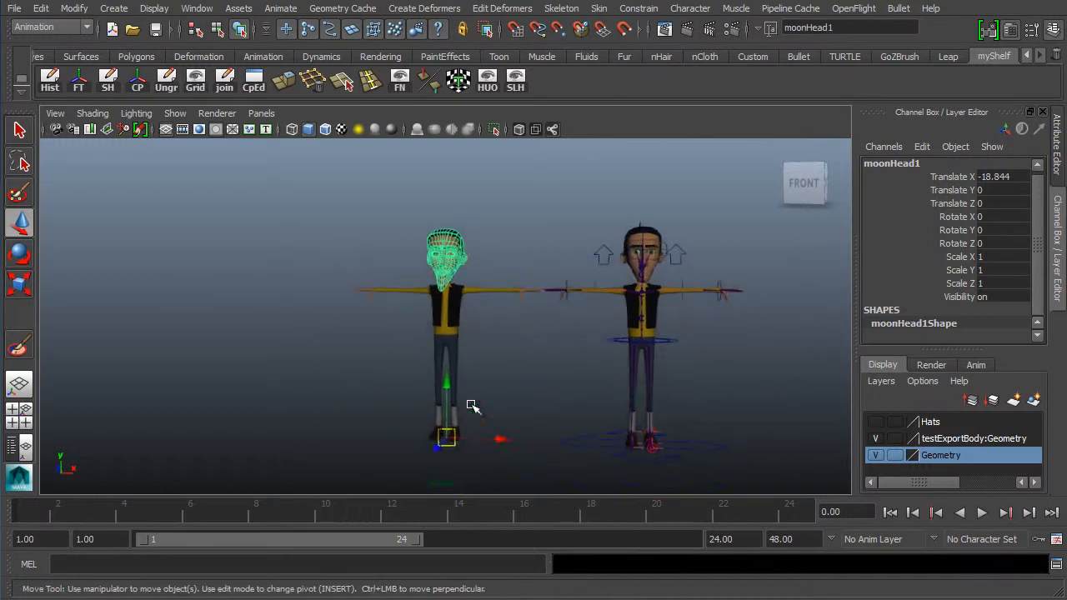
drag(499, 439, 393, 443)
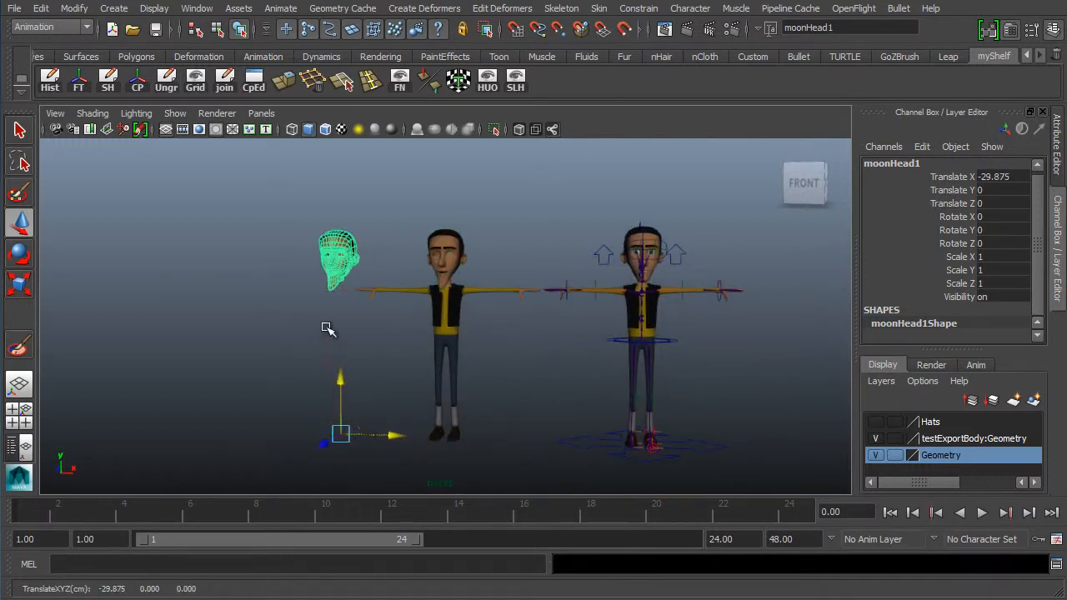
Switch the duplicated head to vertex editing and select the vertex at the tip of the chin
alt+middle_drag(328, 328, 382, 380)
alt+right_drag(533, 350, 767, 345)
alt+middle_drag(537, 301, 450, 305)
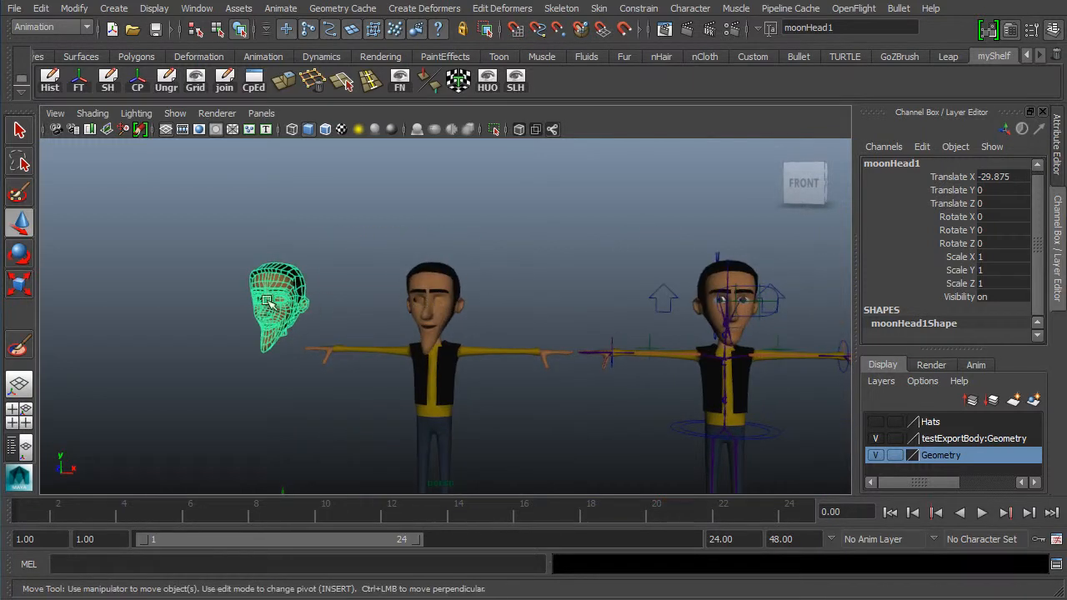
alt+right_drag(266, 303, 513, 286)
alt+middle_drag(239, 269, 350, 275)
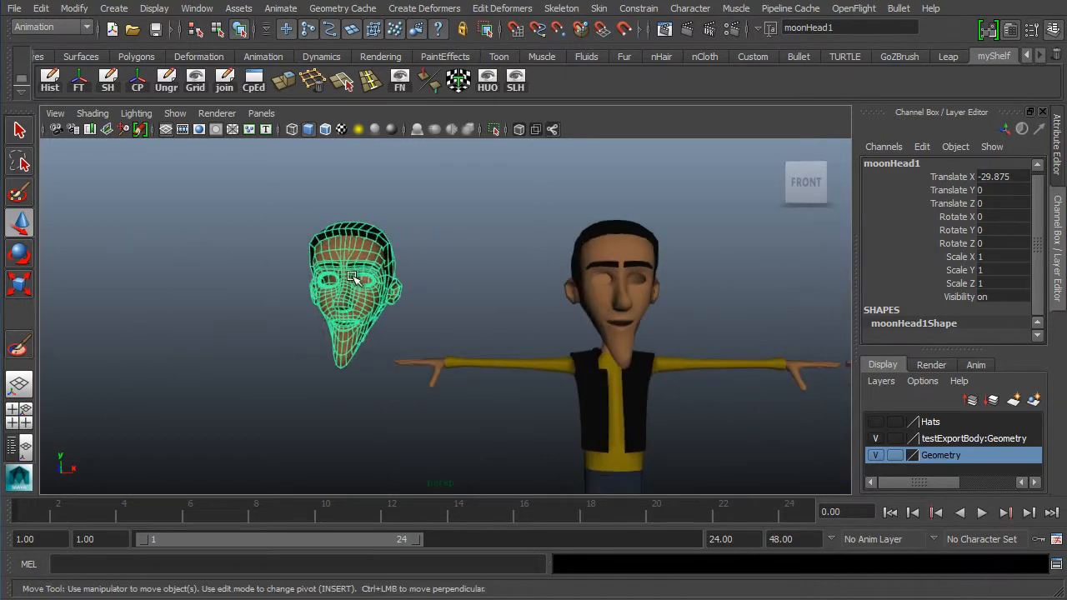
alt+middle_drag(245, 286, 318, 244)
alt+right_drag(319, 245, 266, 262)
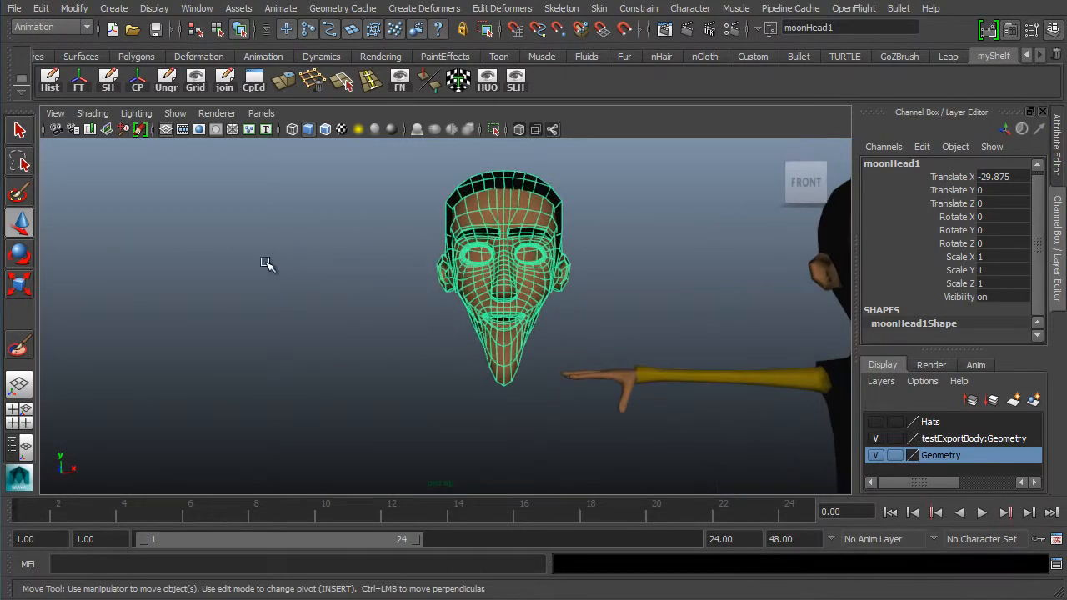
alt+middle_drag(305, 245, 255, 295)
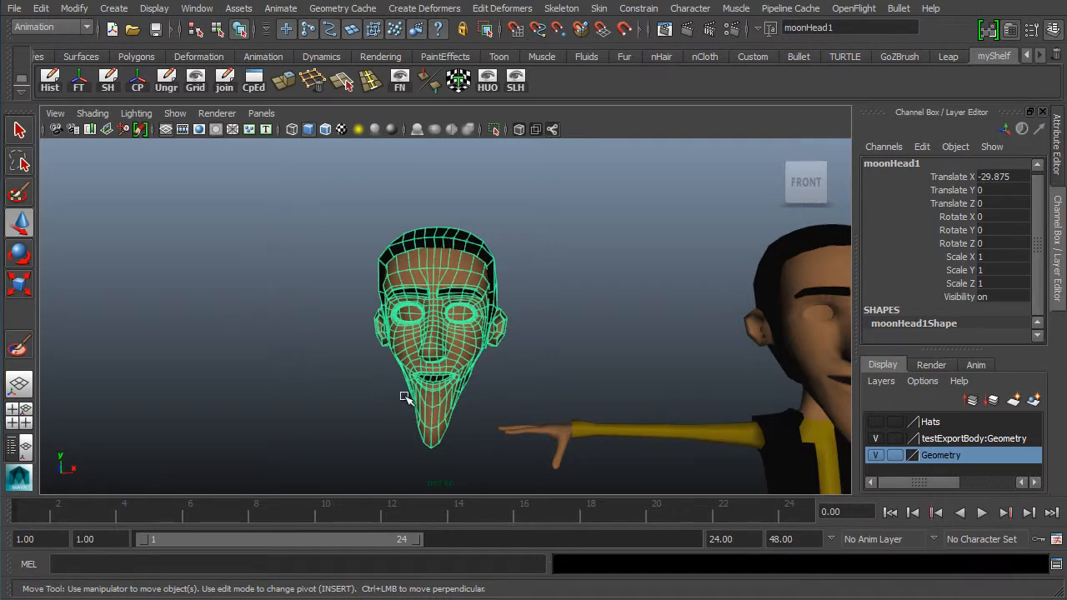
right_drag(429, 409, 517, 346)
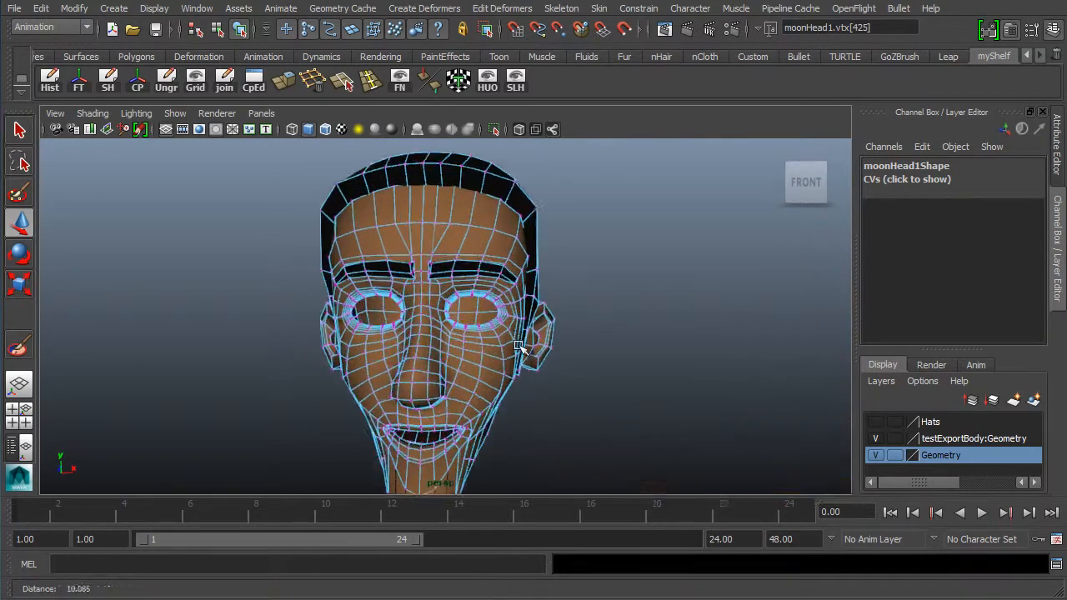
alt+middle_drag(381, 348, 412, 256)
Turn on reflection for the Move tool in object space across the X axis, and close the tool's settings
click(17, 280)
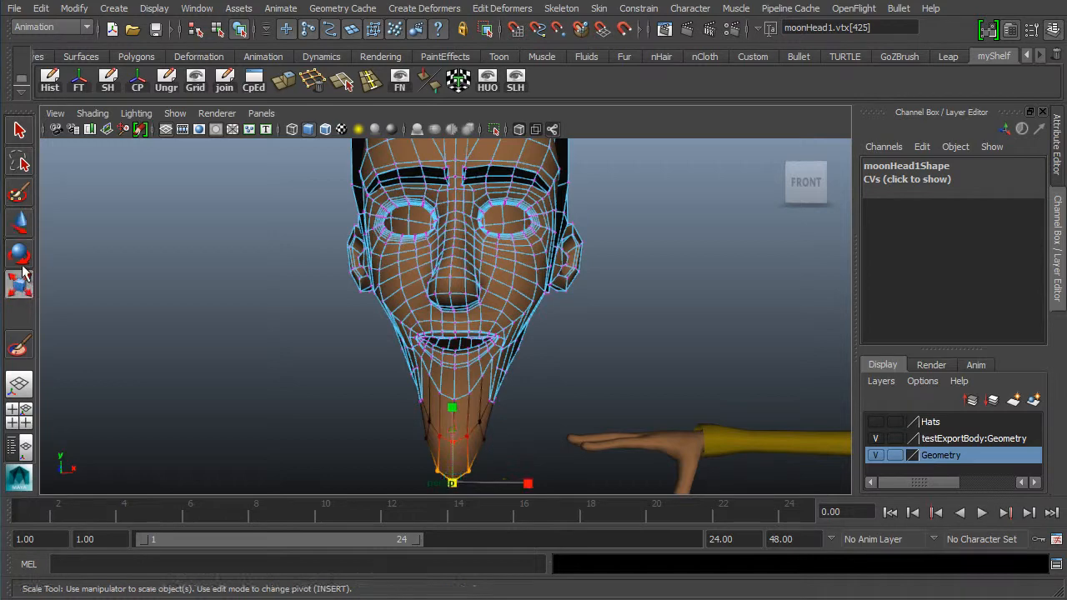
click(22, 223)
double_click(20, 222)
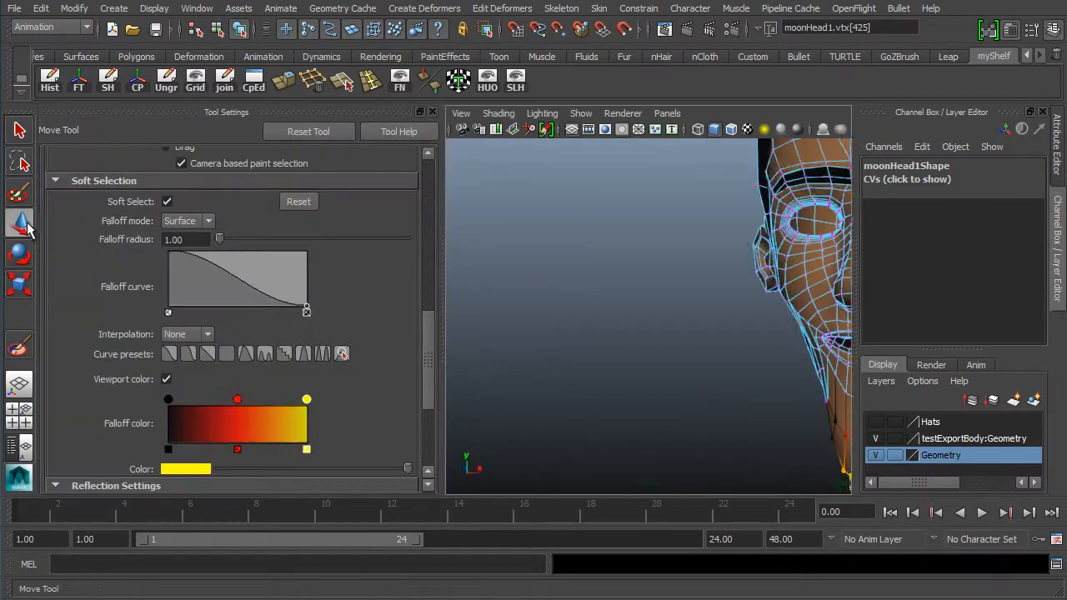
scroll(420, 367, down, 1)
scroll(425, 385, down, 3)
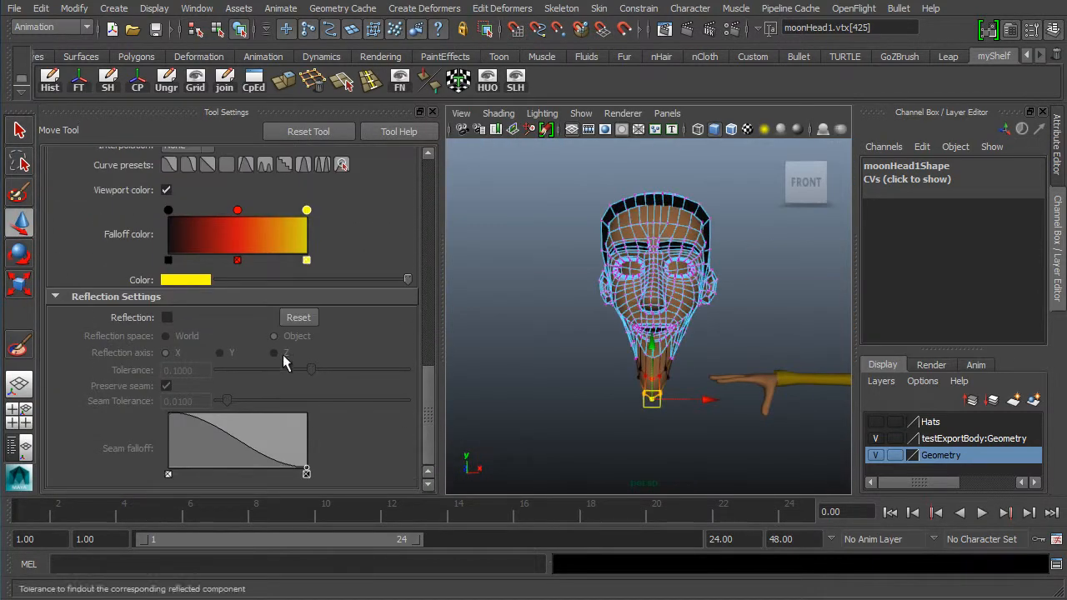
click(166, 317)
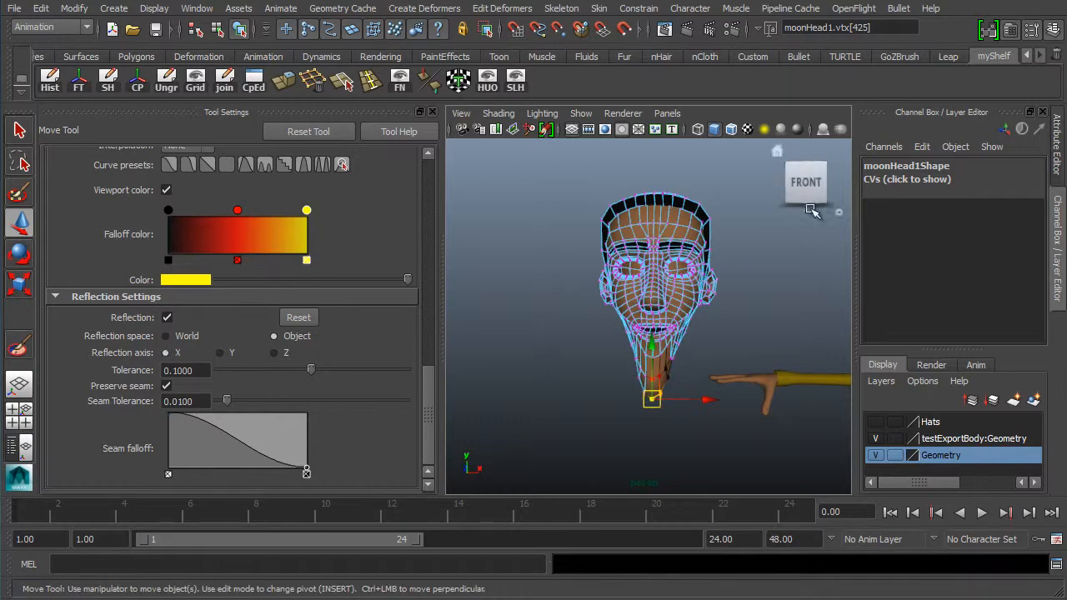
alt+drag(754, 268, 566, 260)
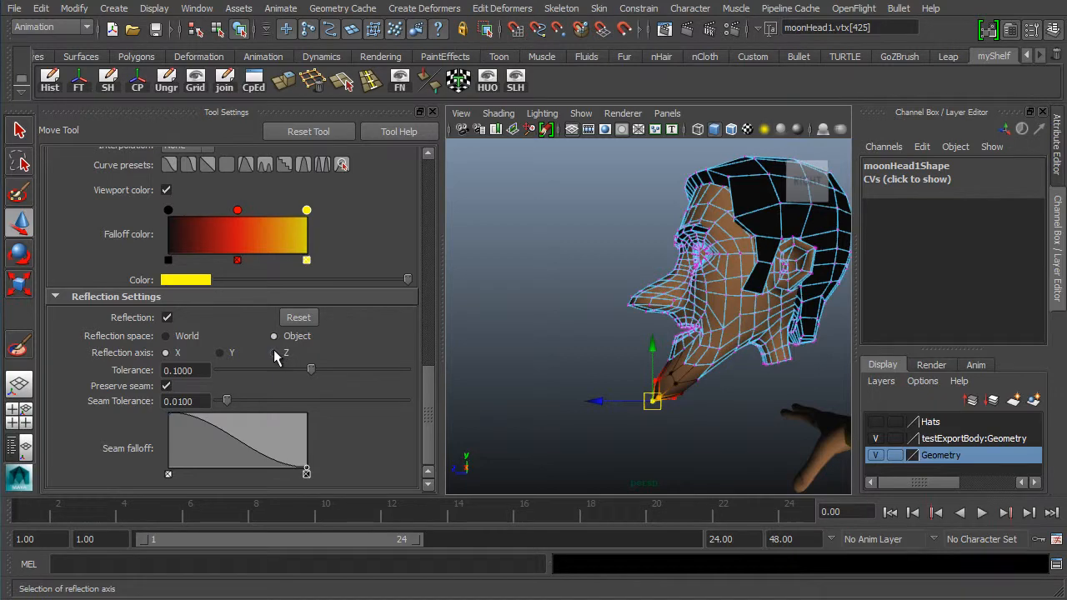
alt+drag(637, 288, 778, 298)
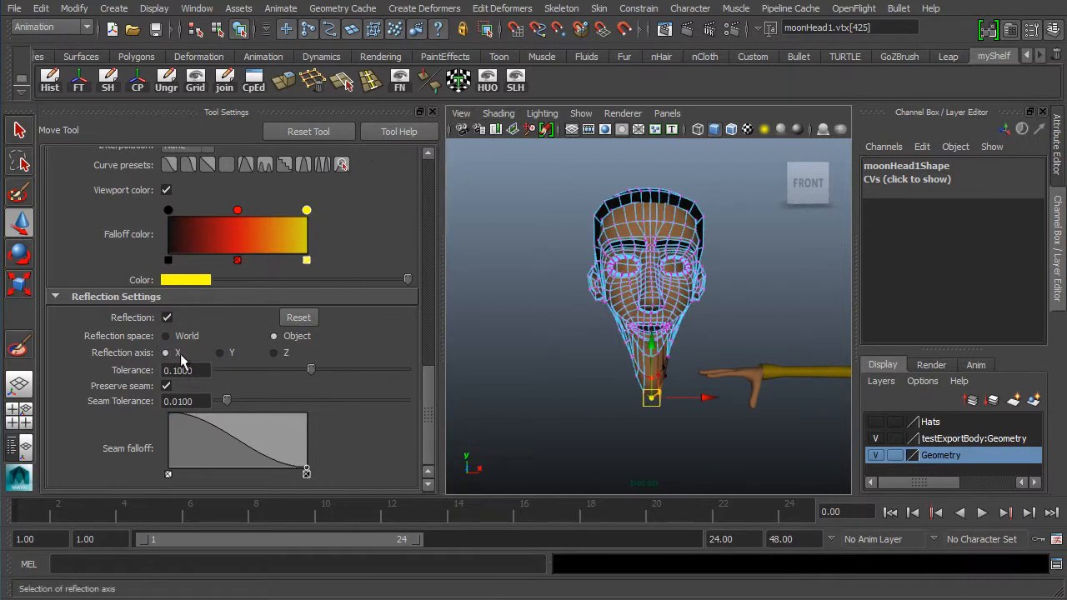
click(431, 113)
With soft selection and reflection, pull the mouth corners of the duplicated head outward to widen the mouth and adjust their height
alt+right_drag(387, 287, 526, 326)
click(503, 338)
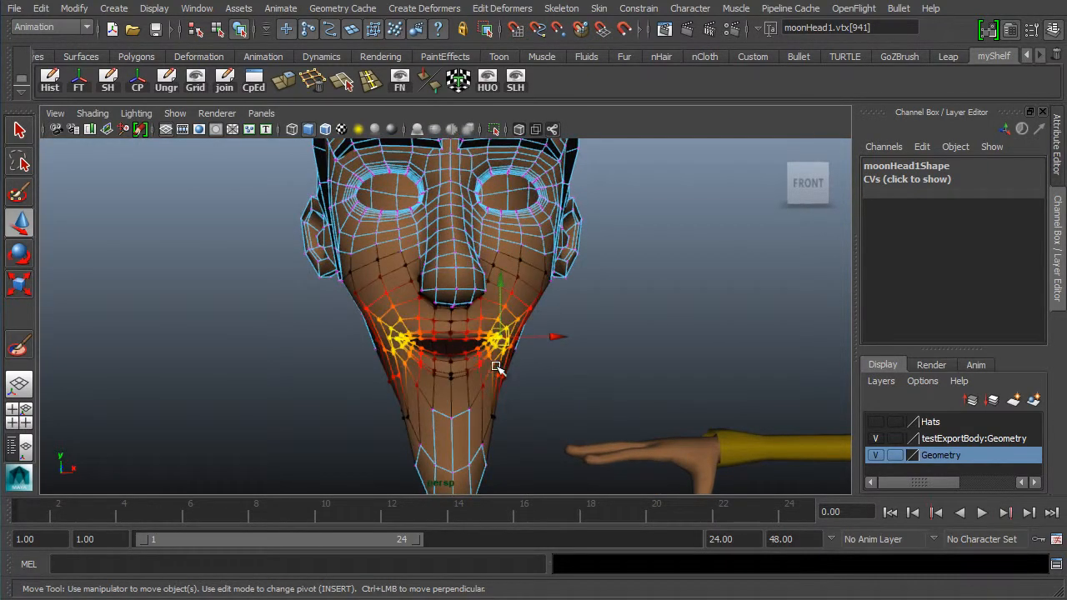
alt+middle_drag(360, 348, 350, 360)
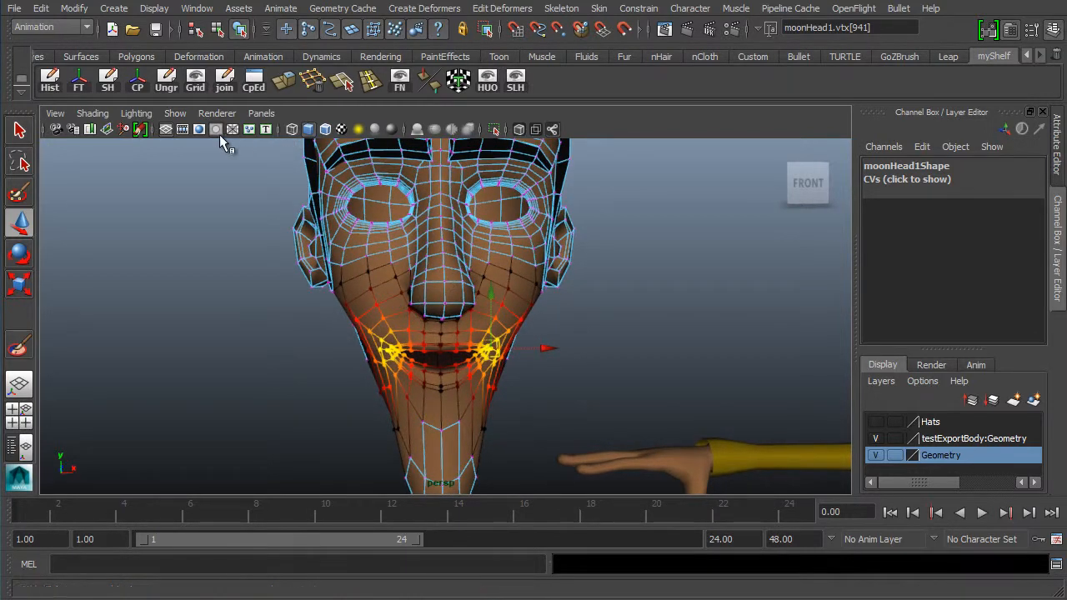
drag(542, 354, 565, 353)
alt+drag(537, 367, 521, 366)
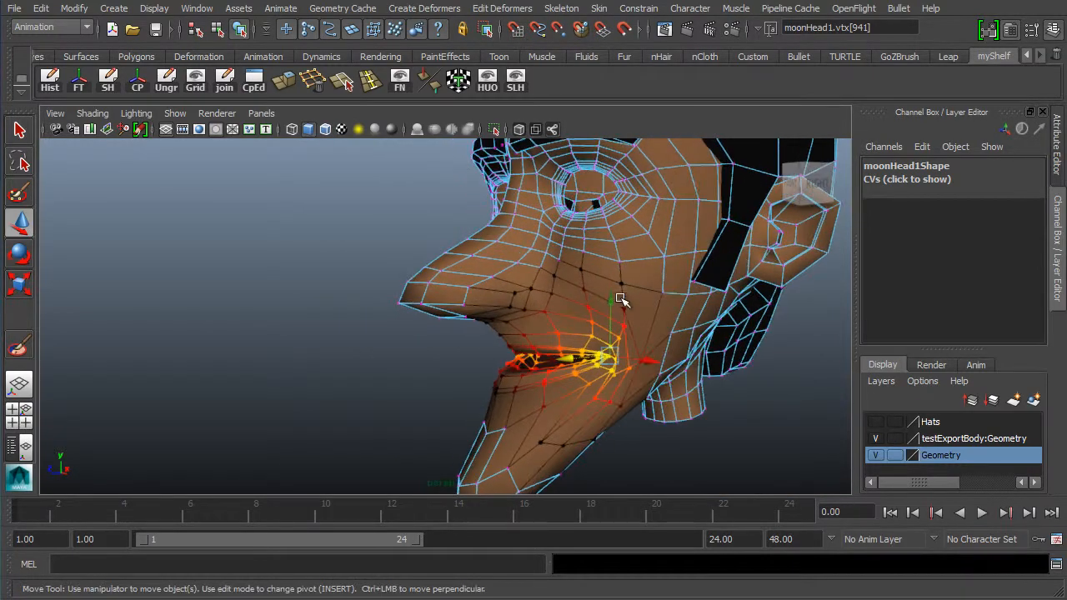
drag(618, 294, 620, 298)
alt+drag(561, 341, 338, 367)
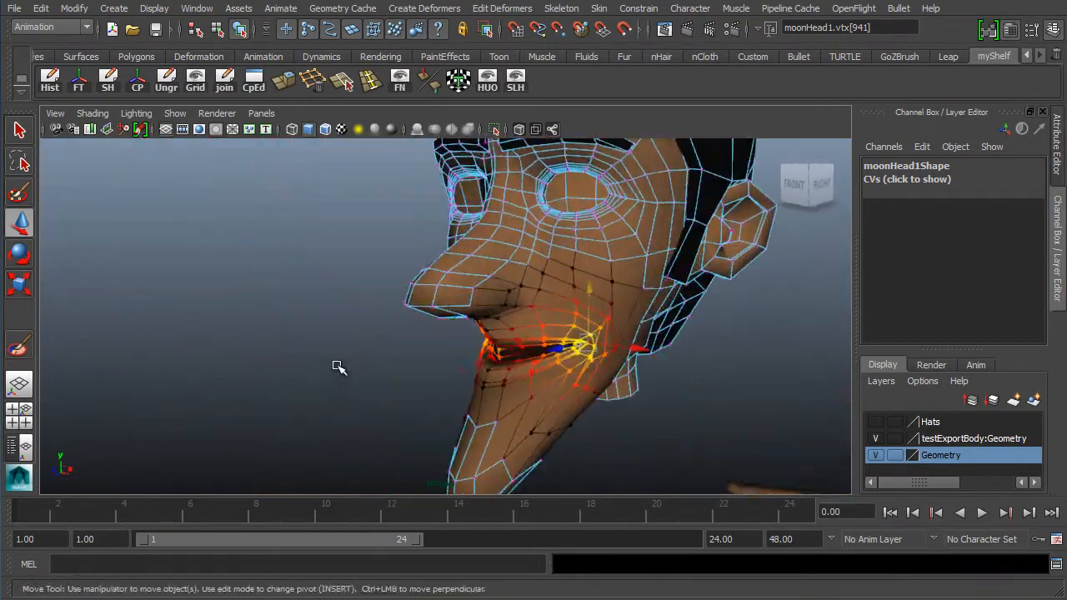
alt+right_drag(692, 313, 659, 336)
click(700, 364)
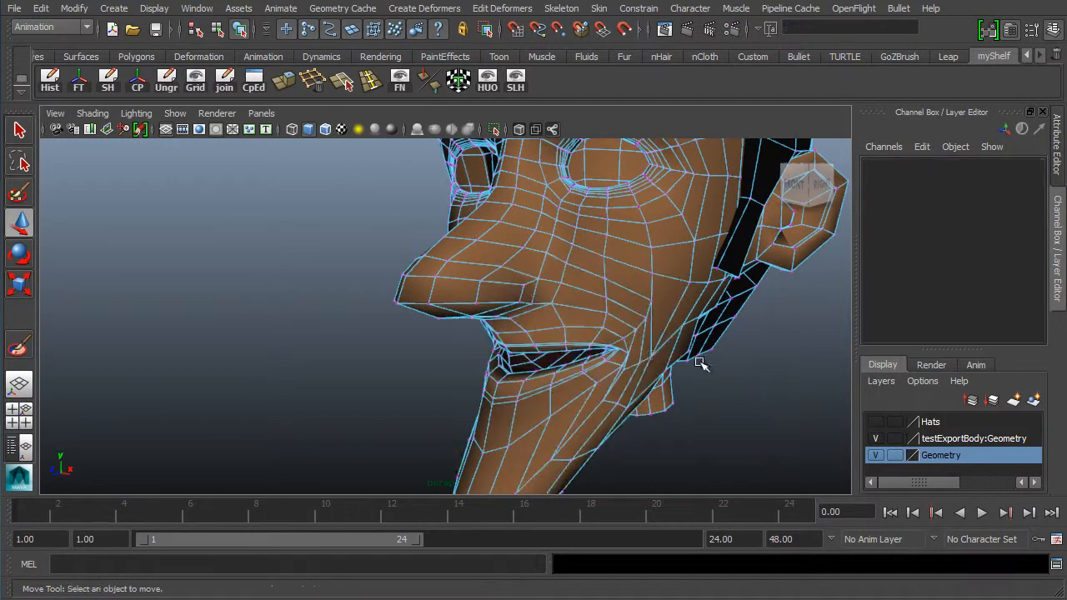
Raise the mouth corners of the duplicated head slightly and pull them further outward with reflected soft selection
click(619, 350)
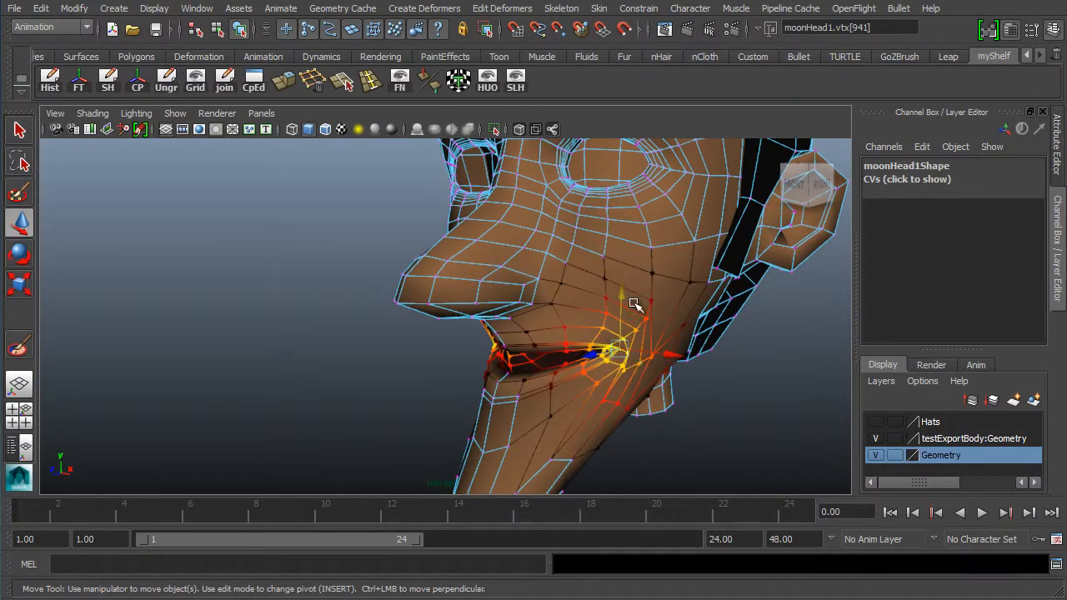
drag(621, 291, 622, 292)
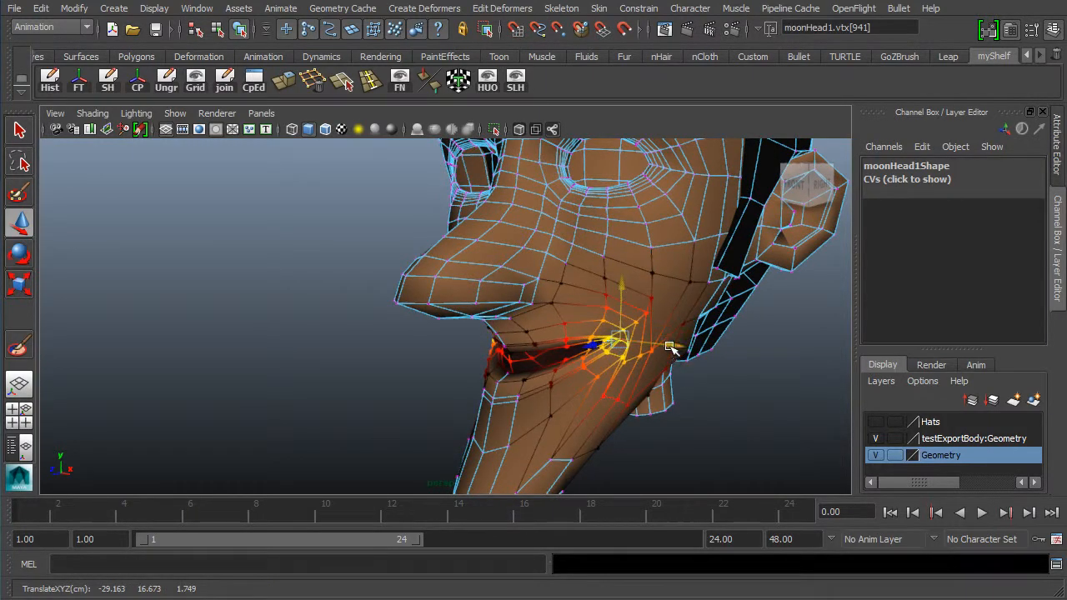
drag(667, 341, 704, 369)
alt+drag(637, 373, 576, 360)
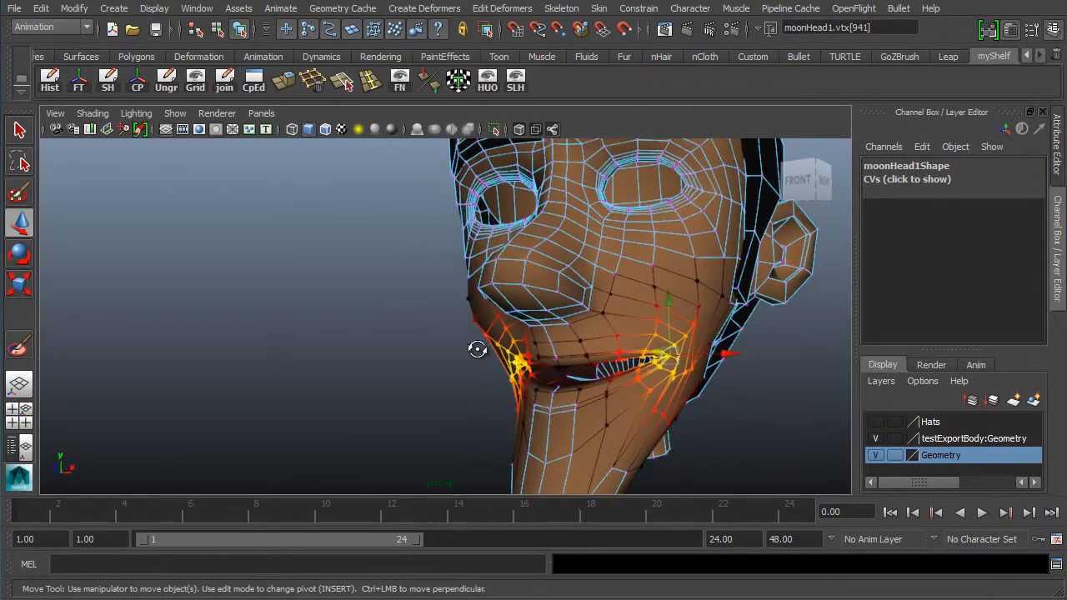
alt+drag(476, 347, 411, 379)
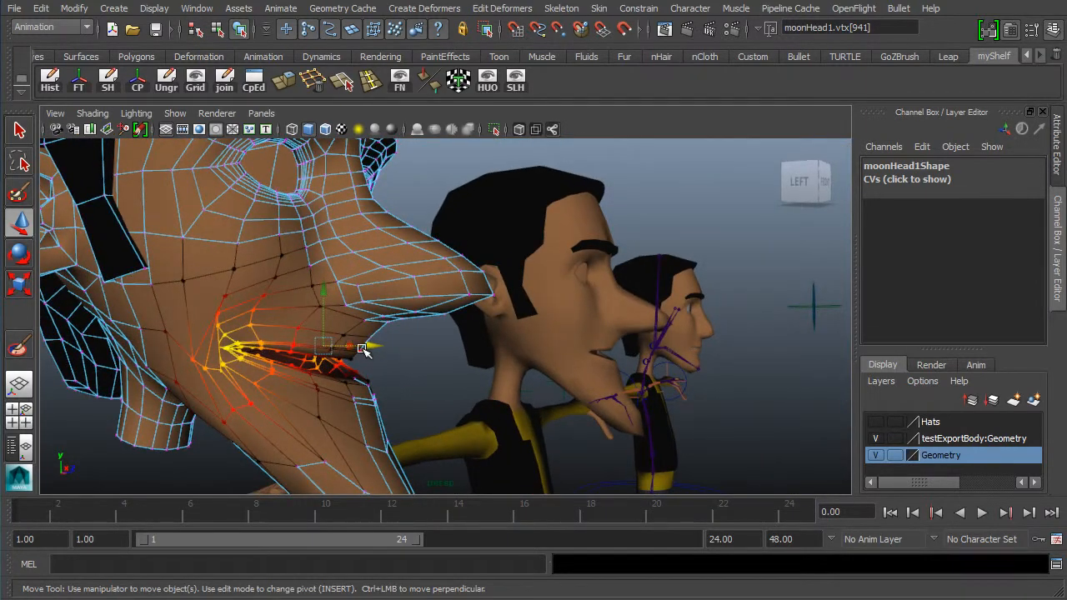
Refine the depth and height of the duplicated head's mouth corners from the side to shape the smile
mouse_move(362, 348)
mouse_down()
mouse_move(374, 348)
mouse_move(361, 349)
mouse_up()
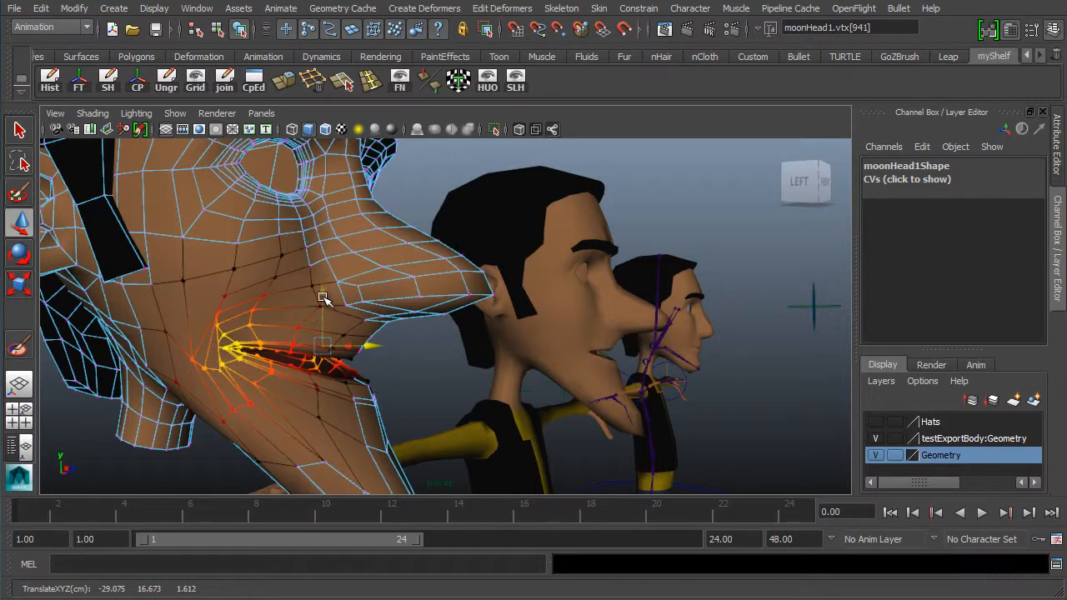
drag(323, 297, 325, 291)
alt+drag(411, 343, 300, 358)
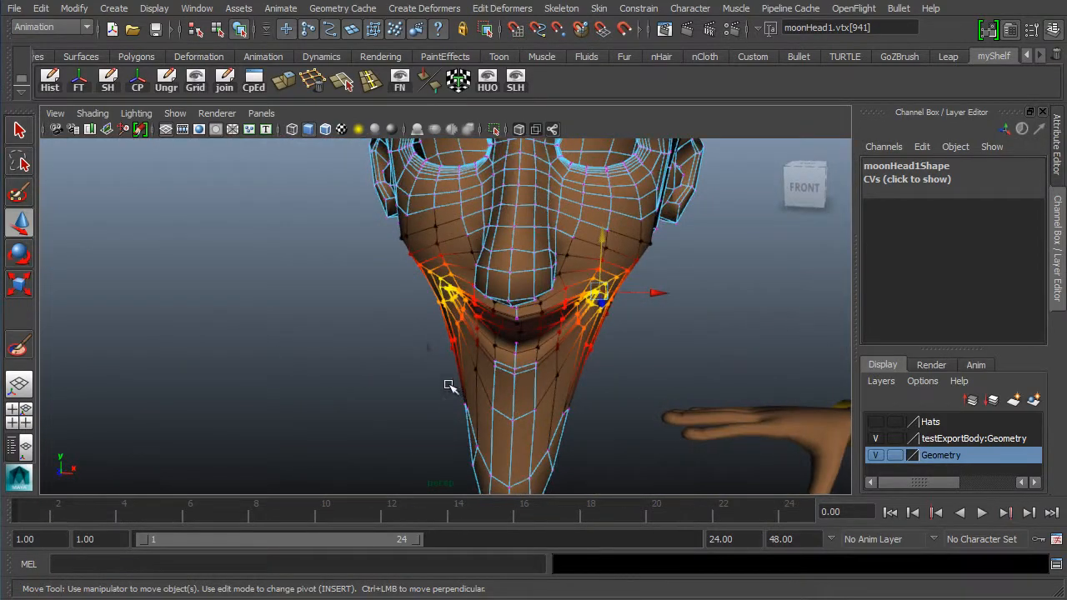
alt+drag(449, 385, 580, 364)
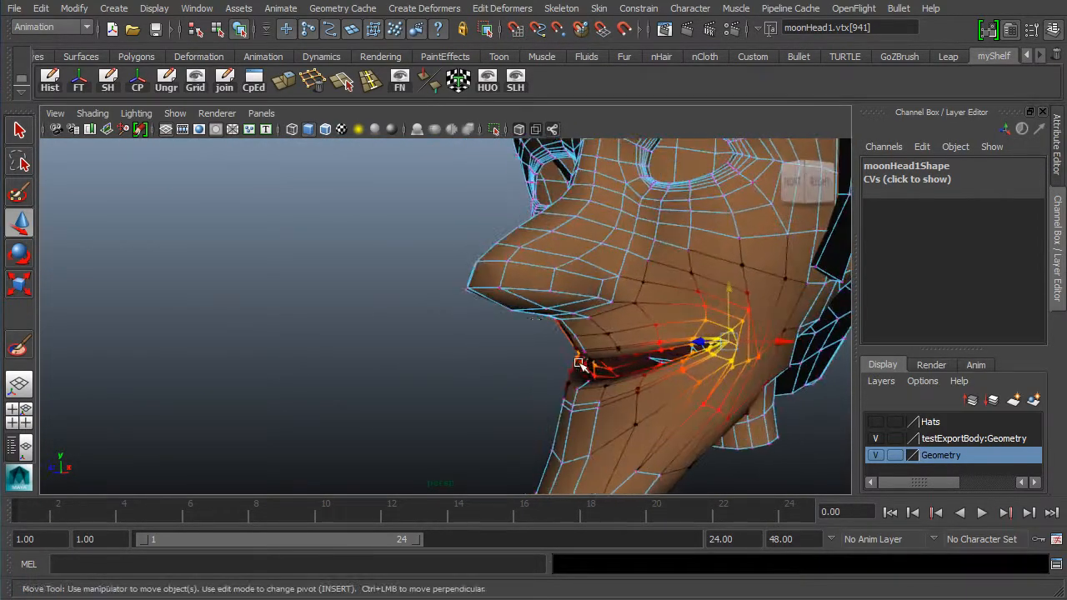
alt+drag(738, 259, 553, 265)
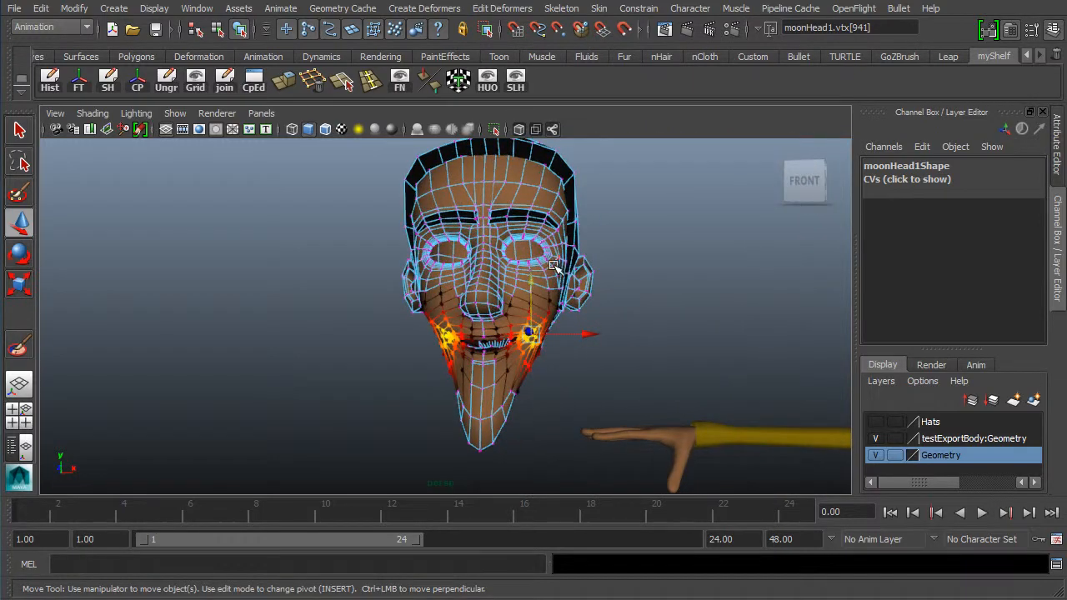
Return the duplicated head to object mode and select it, followed by the rigged character's head
right_click(544, 269)
right_drag(542, 275, 391, 325)
click(476, 321)
alt+middle_drag(633, 327, 435, 339)
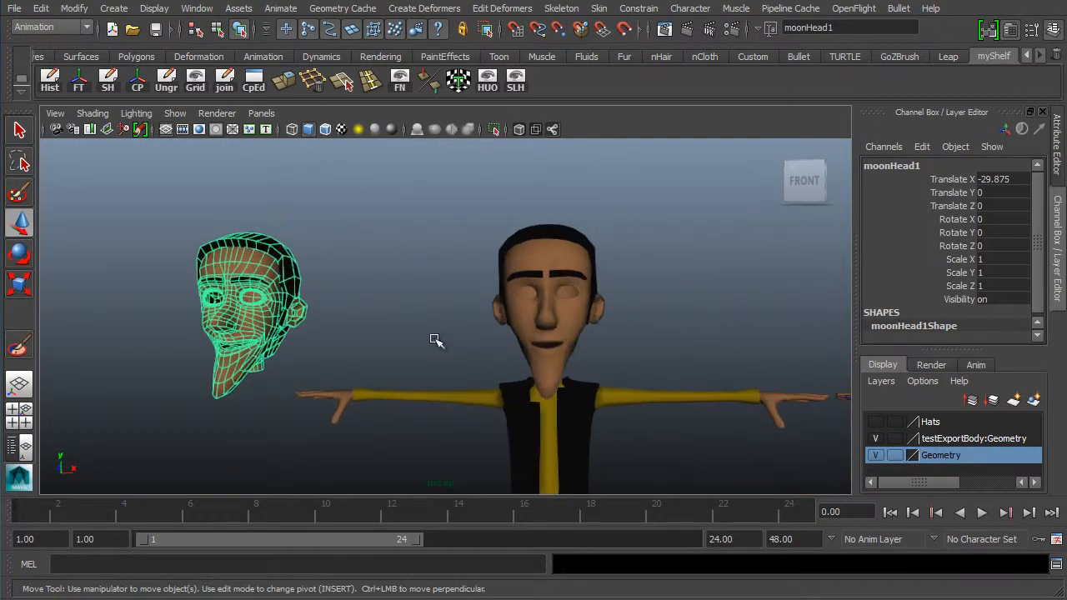
alt+middle_drag(600, 338, 385, 333)
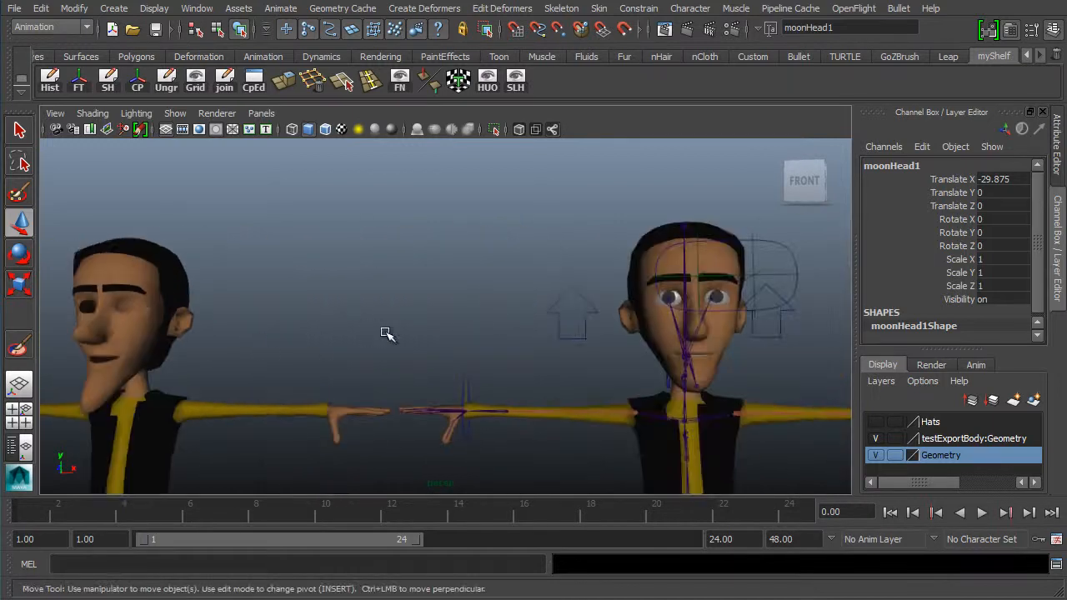
click(642, 332)
alt+middle_drag(610, 313, 469, 298)
alt+right_drag(470, 298, 447, 335)
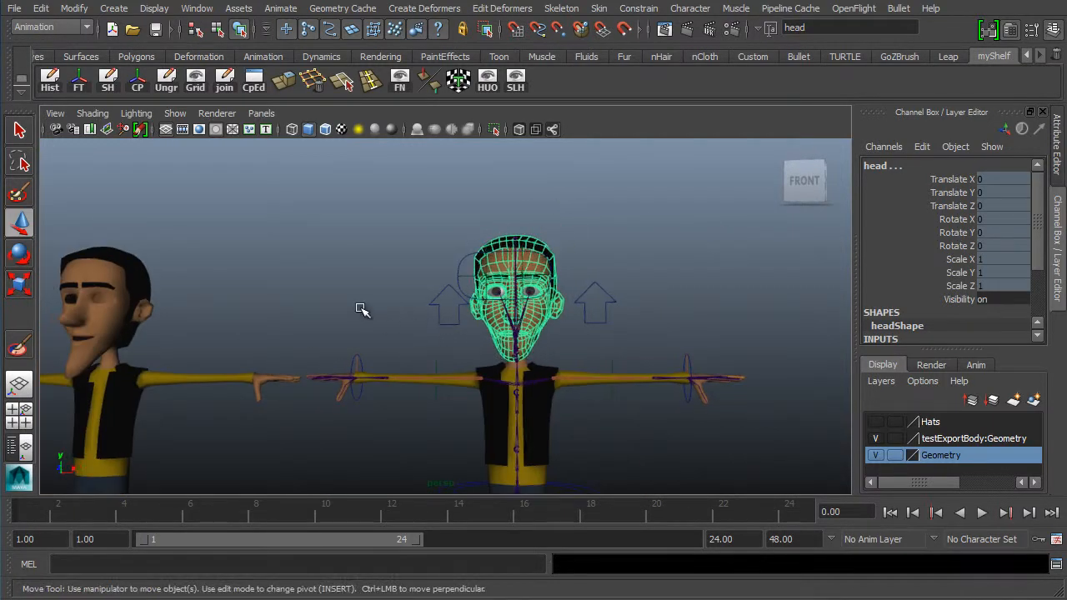
alt+right_drag(361, 309, 483, 291)
alt+middle_drag(483, 291, 344, 325)
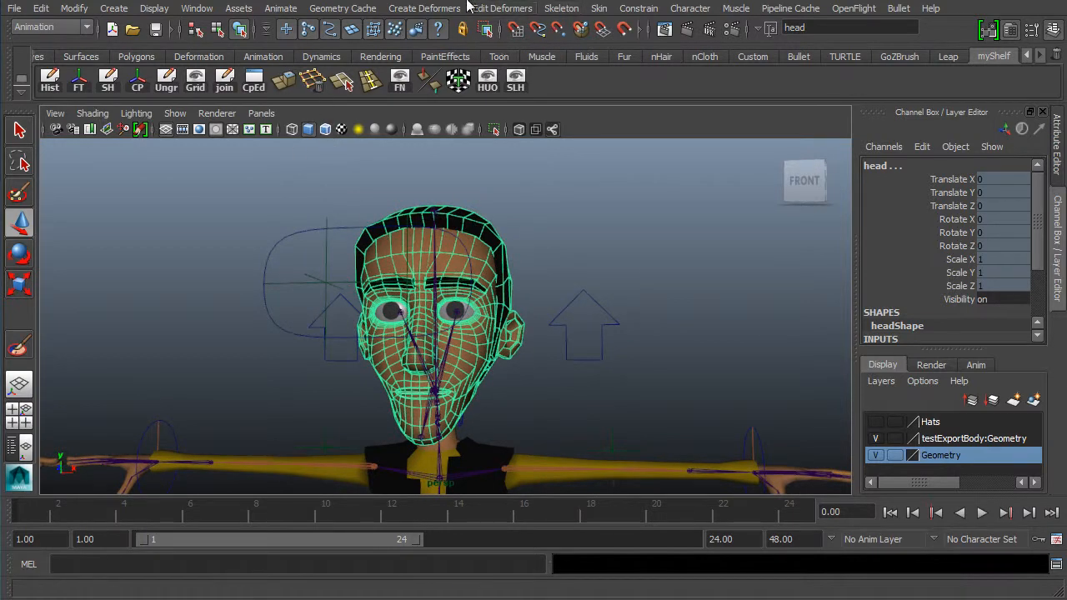
Add moonHead1 as a new target to the rigged head's existing blend shape
click(497, 11)
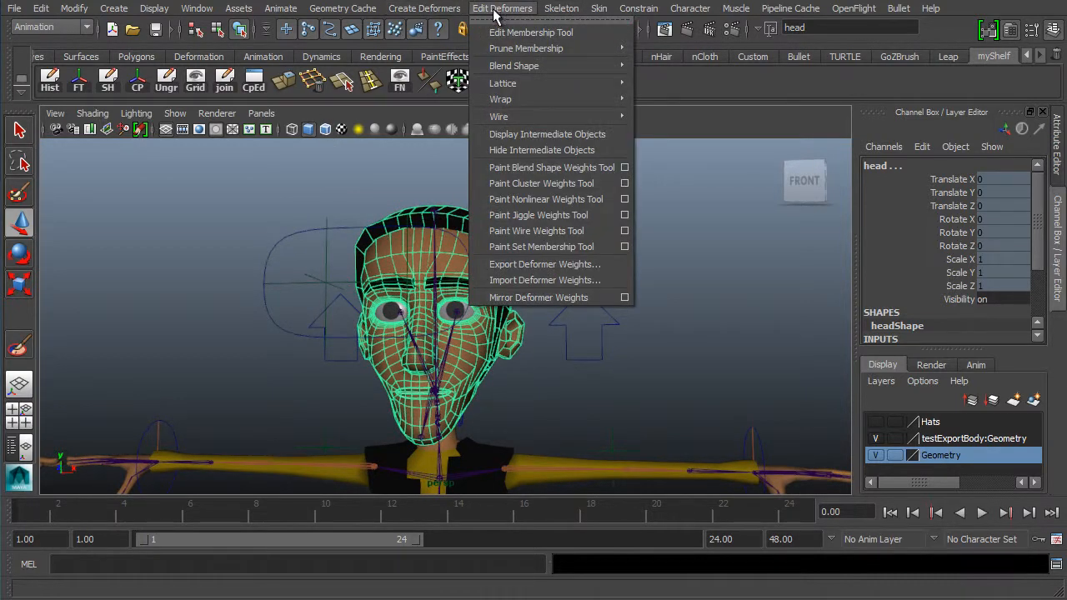
mouse_move(425, 8)
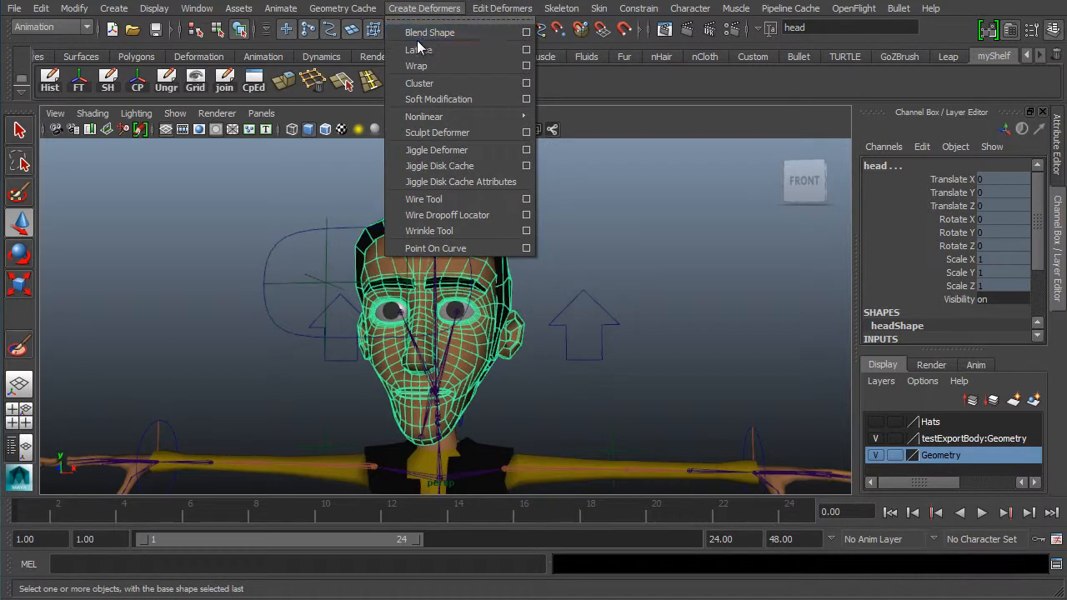
click(958, 283)
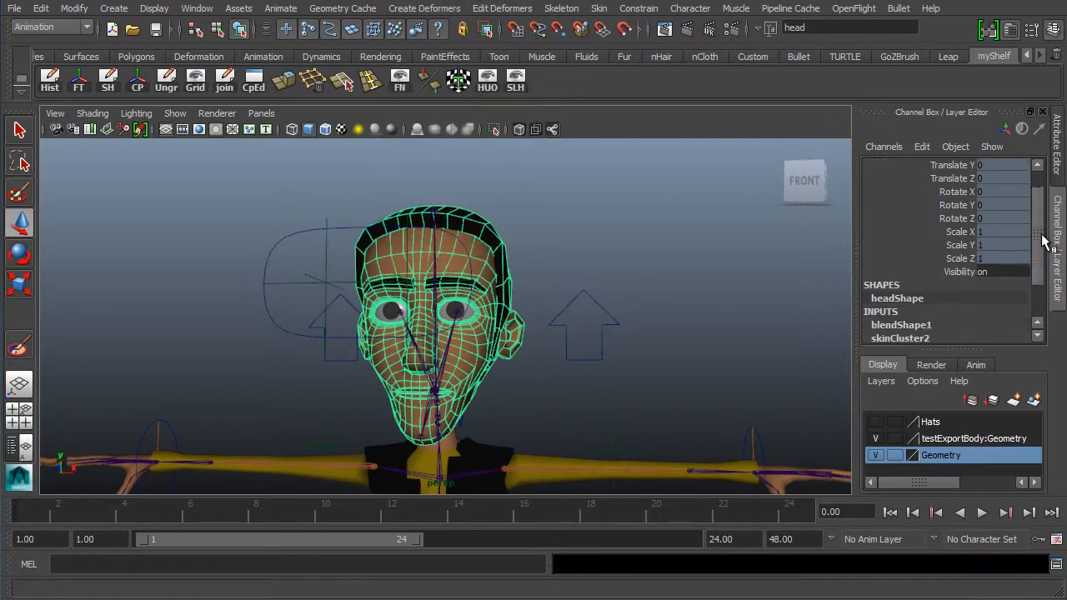
scroll(960, 282, down, 2)
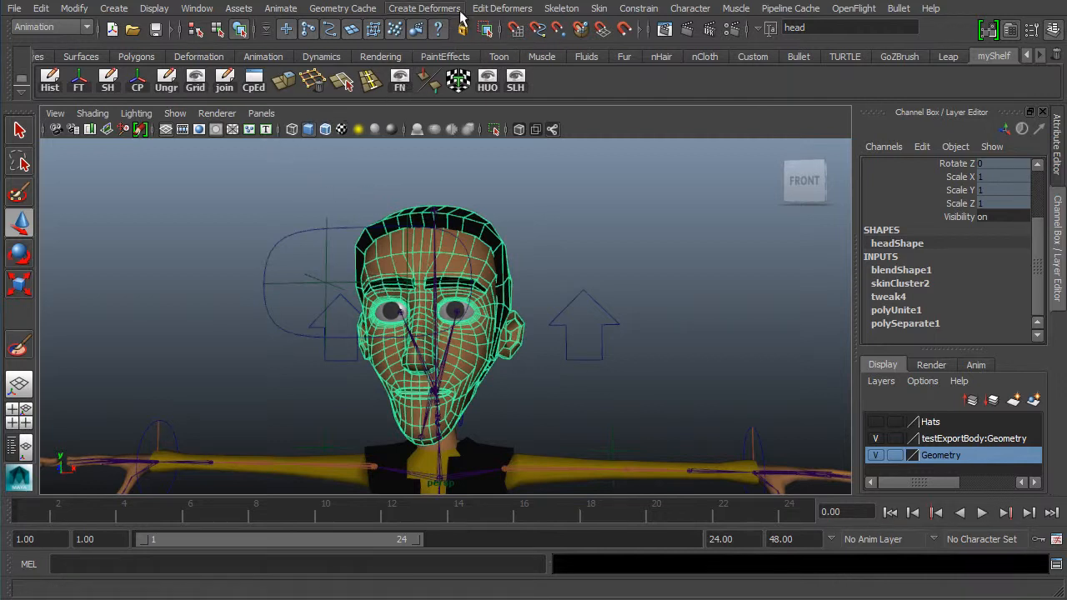
click(508, 10)
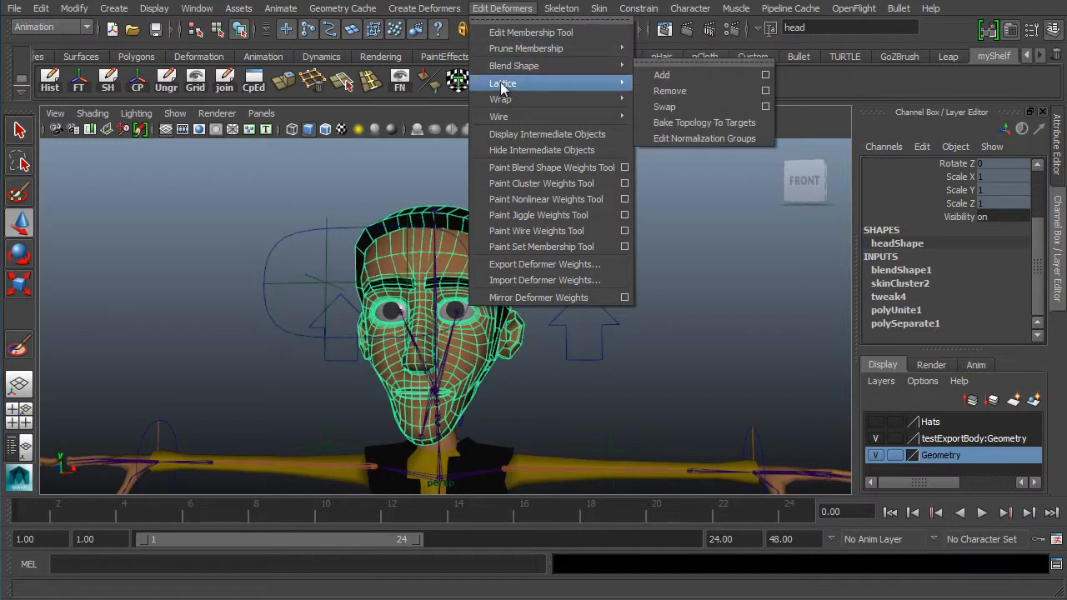
mouse_move(504, 77)
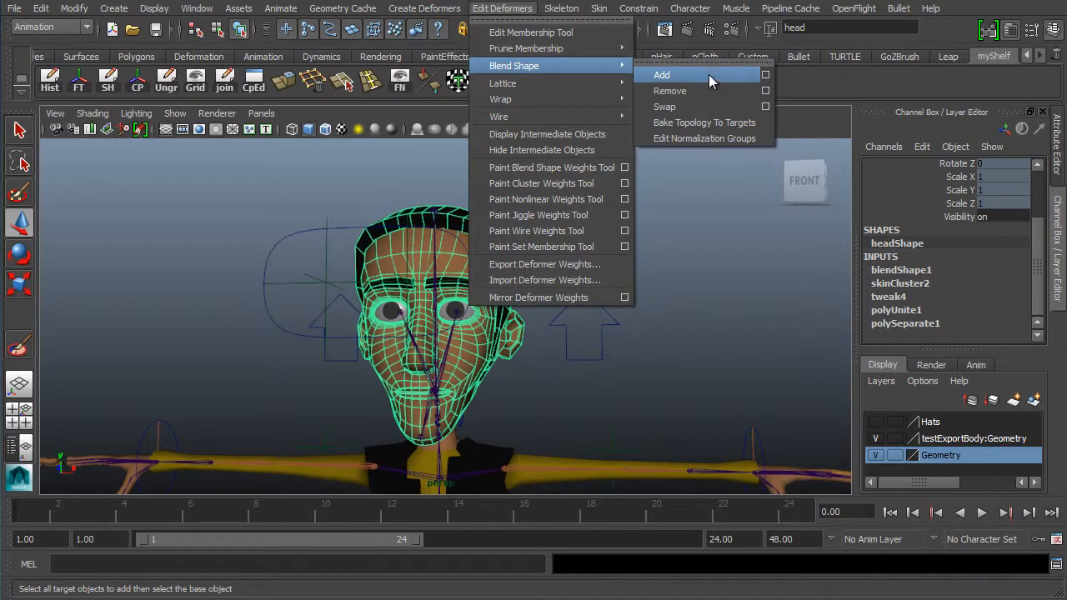
click(686, 75)
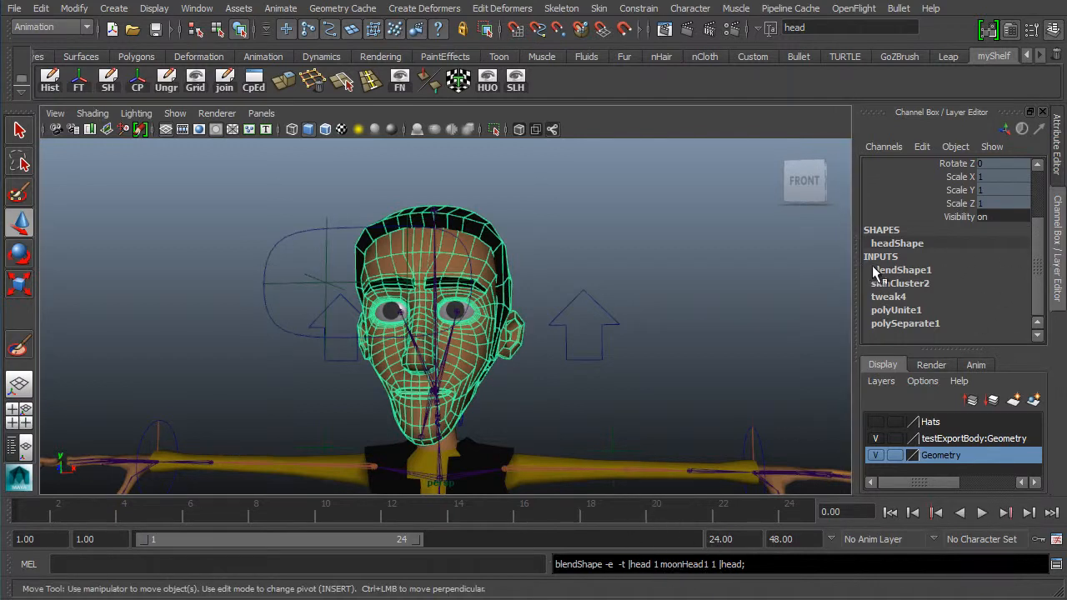
Select only the rigged head and set the moonHead1 target of its blendShape1 to 1
click(517, 289)
click(516, 300)
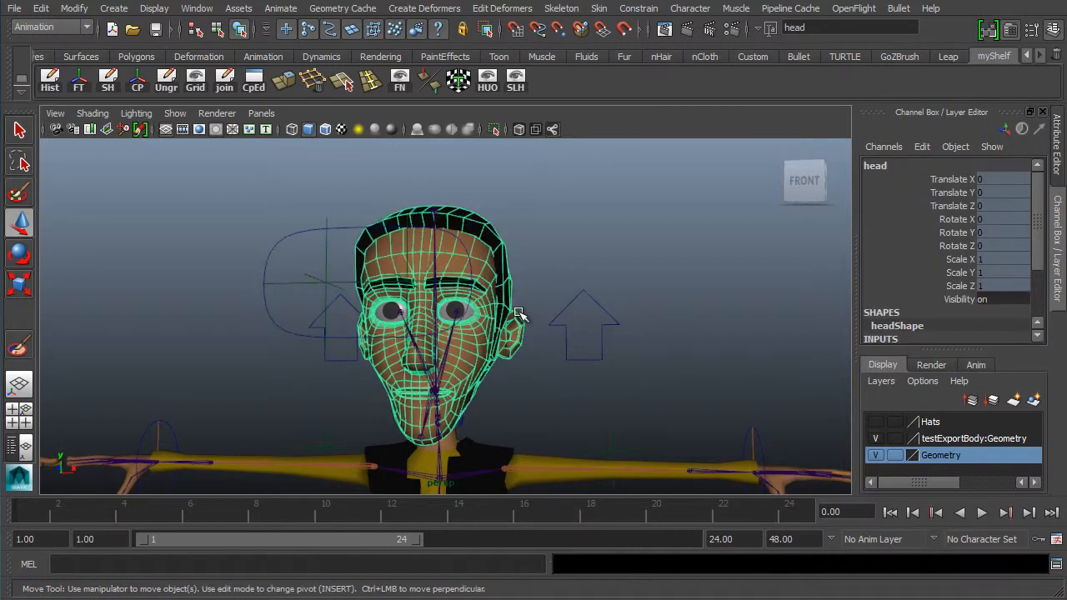
click(572, 286)
click(493, 278)
click(571, 262)
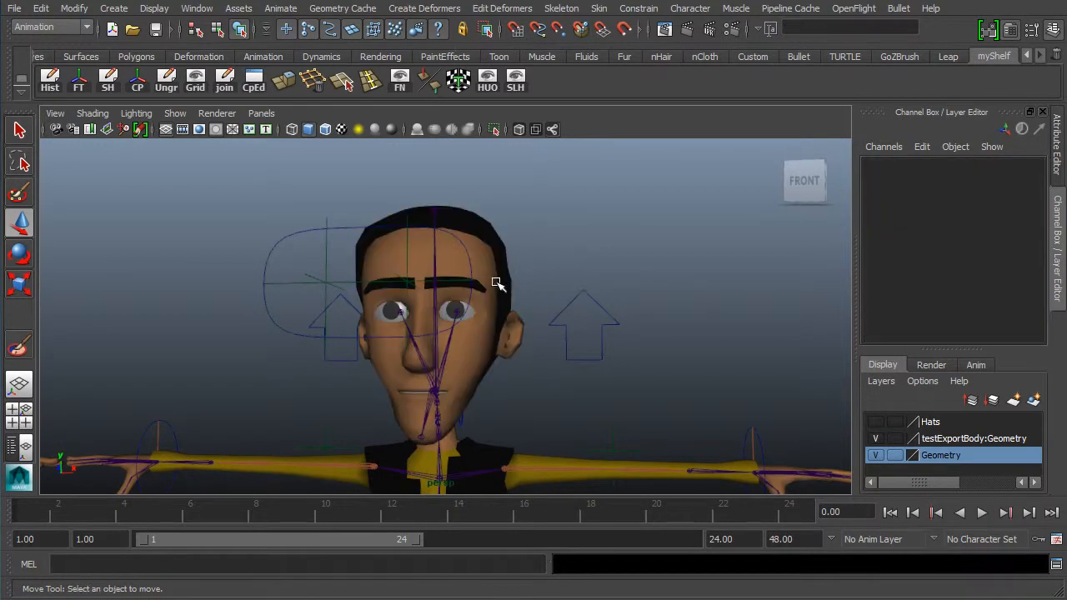
click(497, 286)
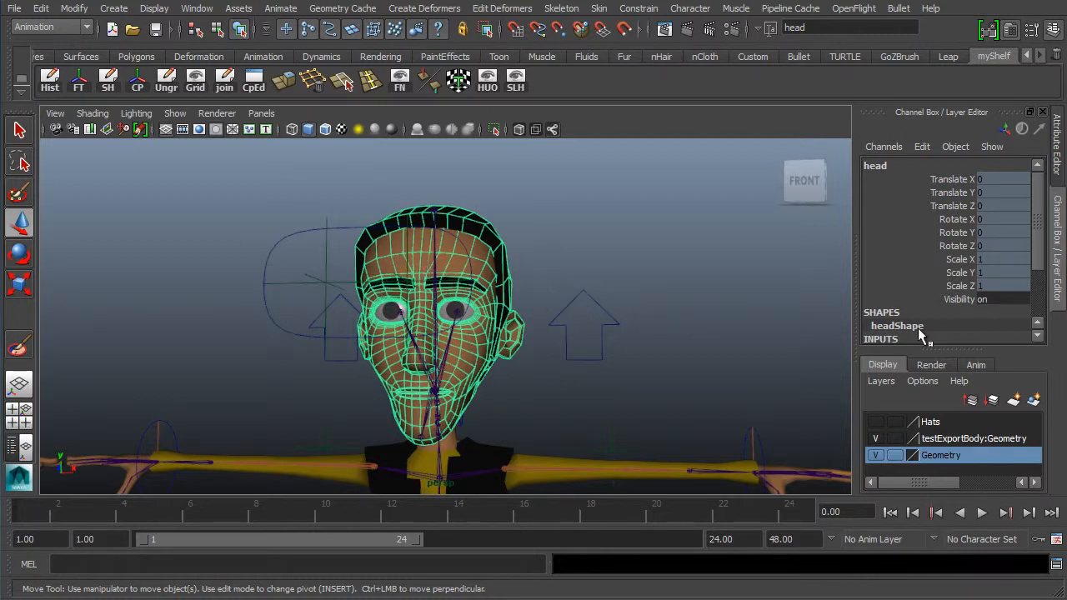
scroll(1034, 266, down, 3)
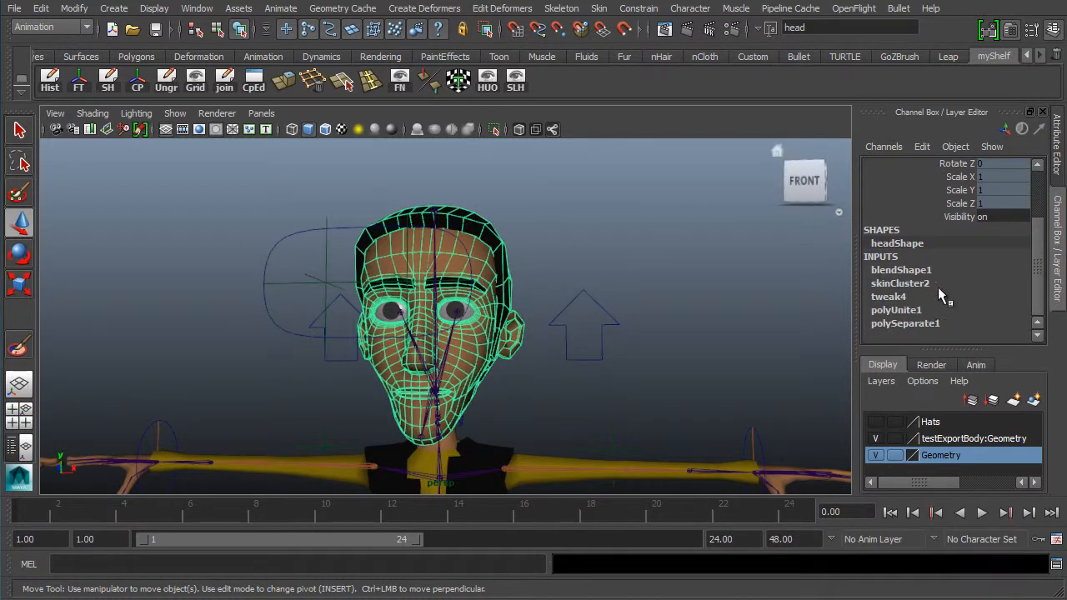
double_click(907, 271)
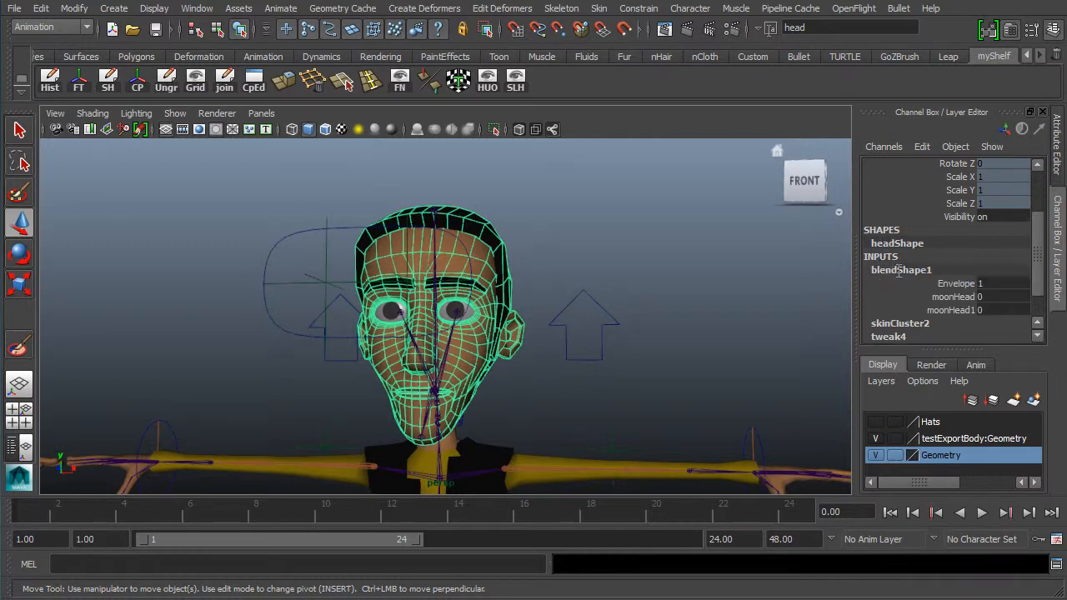
click(954, 297)
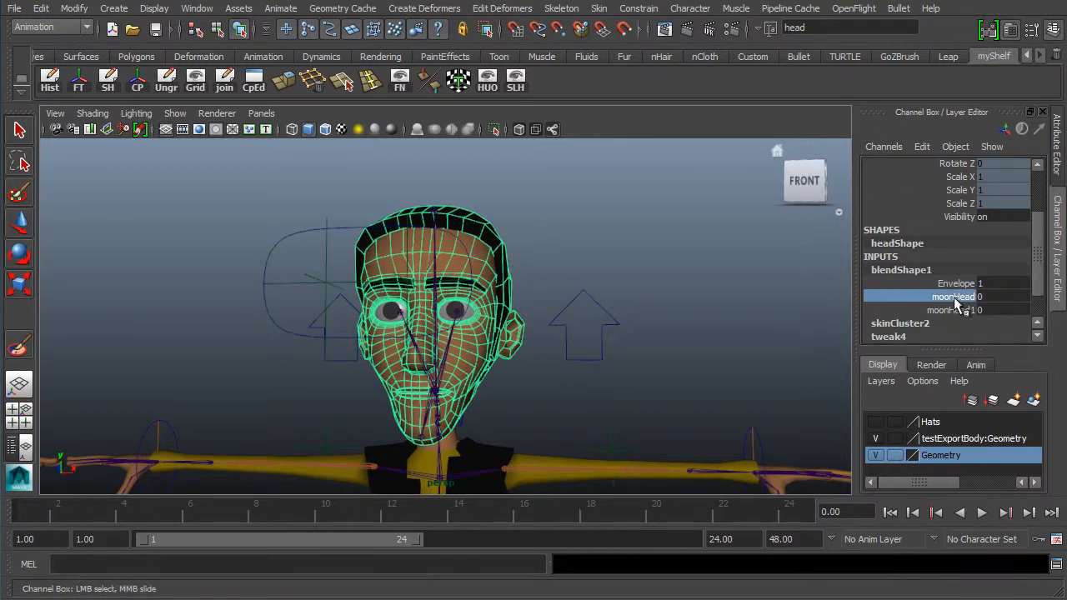
click(956, 310)
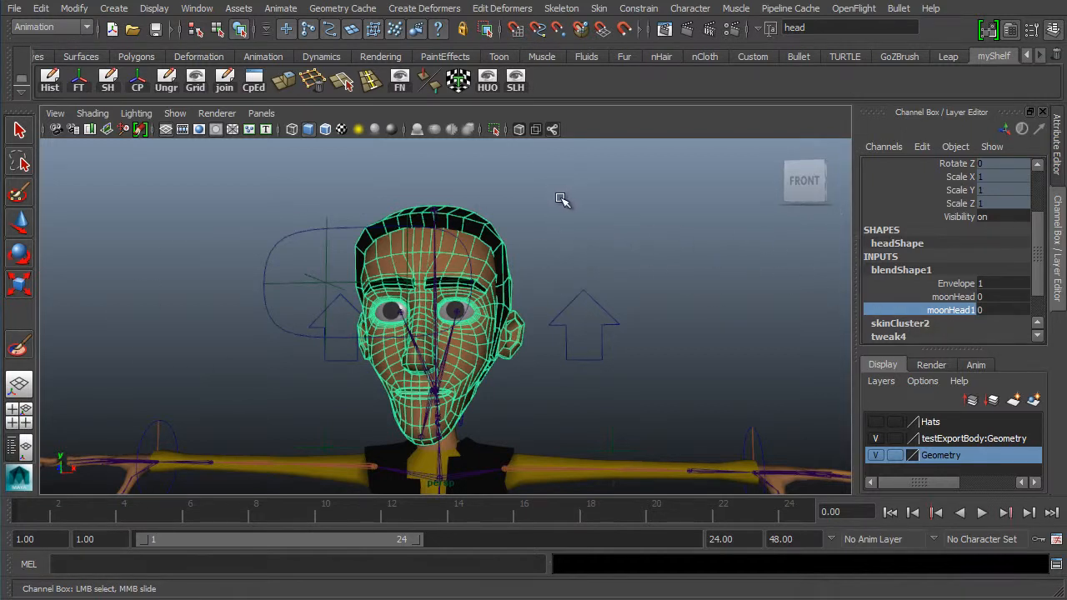
middle_drag(560, 200, 643, 242)
Examine the rigged head's mouth, lips and teeth from the sides and front with the moonHead1 target applied
alt+drag(694, 308, 249, 333)
alt+right_drag(250, 219, 608, 288)
alt+middle_drag(324, 289, 368, 336)
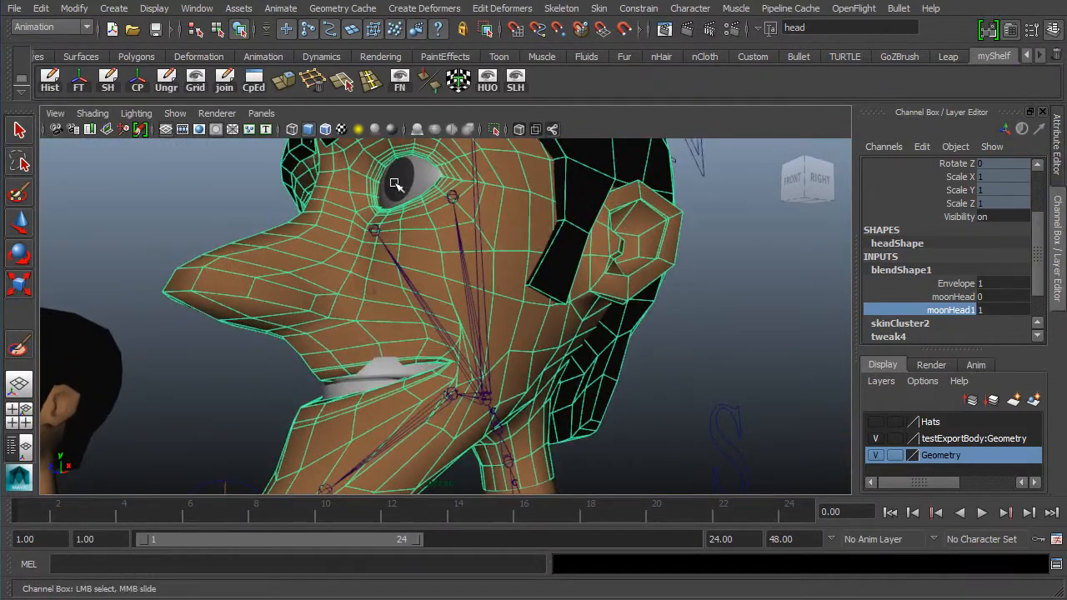
alt+drag(542, 267, 516, 335)
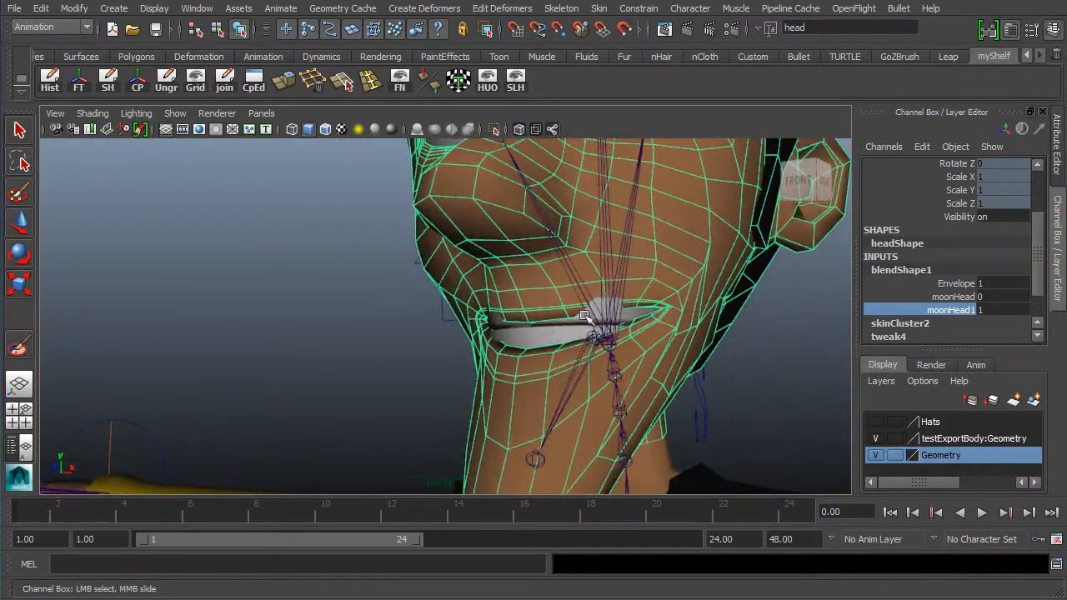
alt+drag(547, 331, 365, 339)
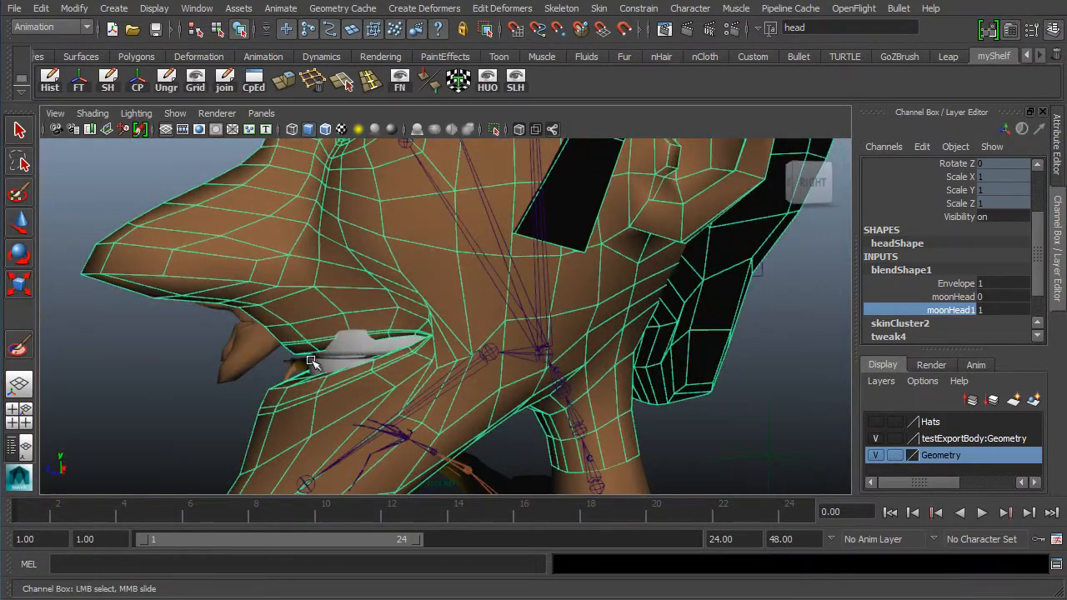
alt+drag(228, 327, 598, 297)
alt+drag(446, 305, 400, 338)
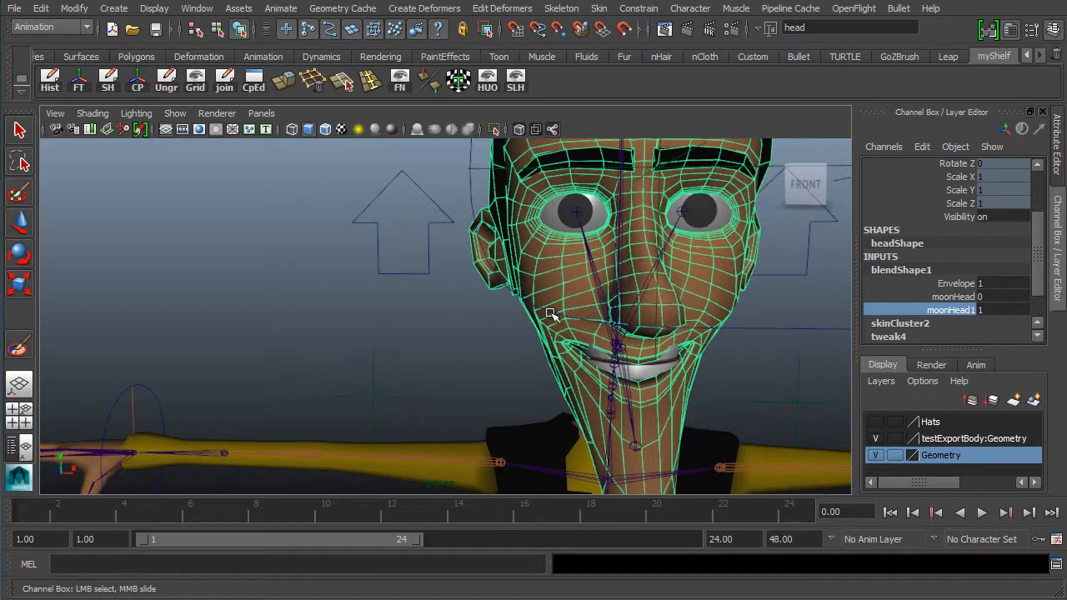
scroll(505, 337, down, 8)
alt+drag(571, 341, 407, 372)
Maximize the perspective view and switch the duplicated target head to vertex editing
key(ctrl+space)
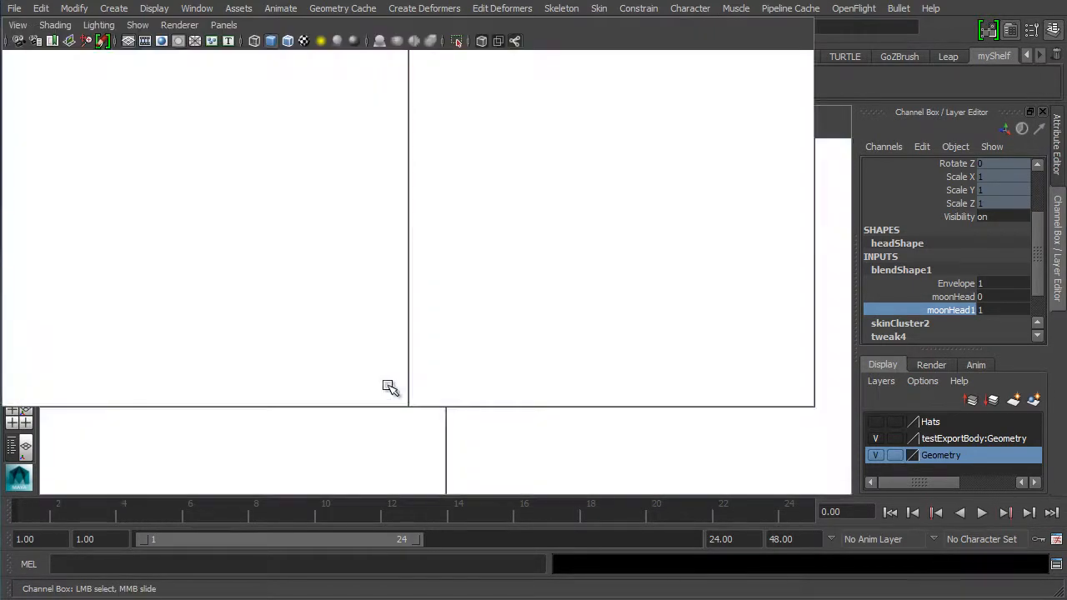
alt+right_drag(707, 350, 558, 357)
alt+middle_drag(358, 348, 409, 348)
alt+right_drag(366, 349, 450, 350)
alt+middle_drag(292, 352, 423, 359)
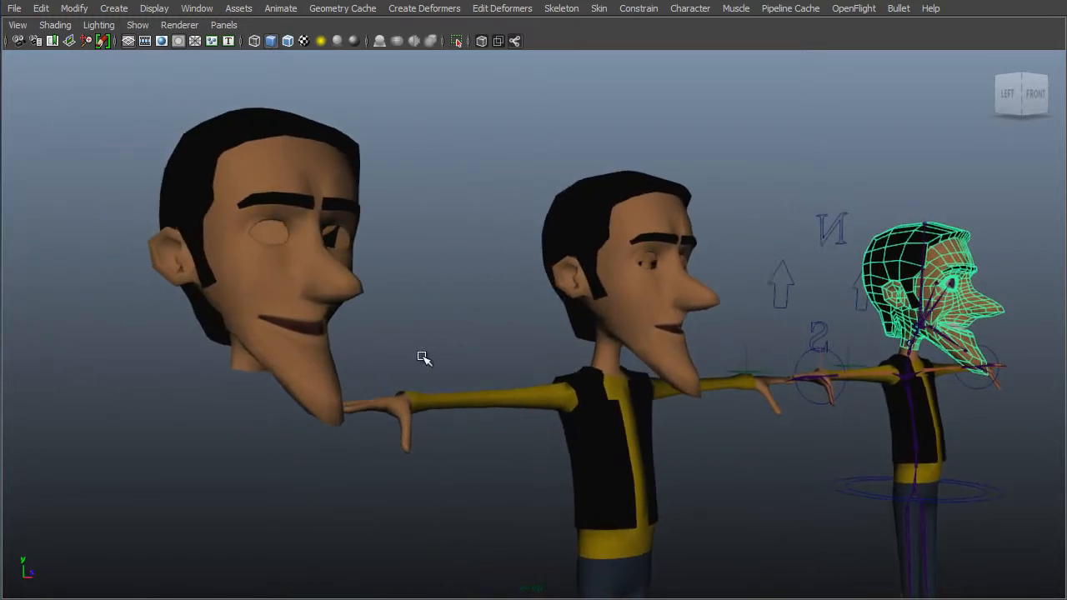
right_drag(302, 316, 235, 311)
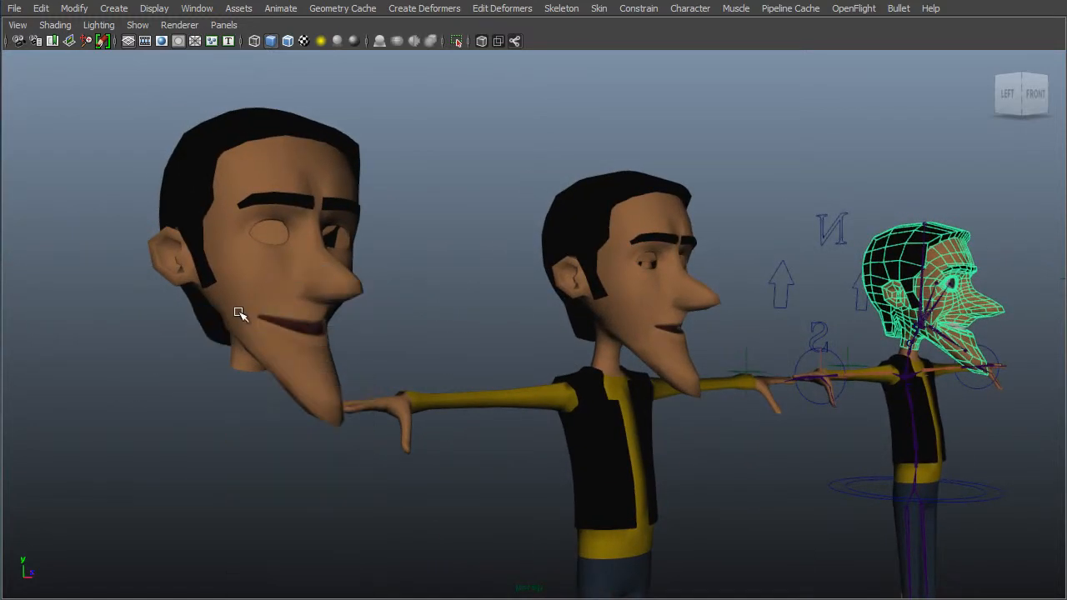
click(285, 316)
alt+drag(333, 345, 275, 350)
alt+middle_drag(208, 350, 367, 329)
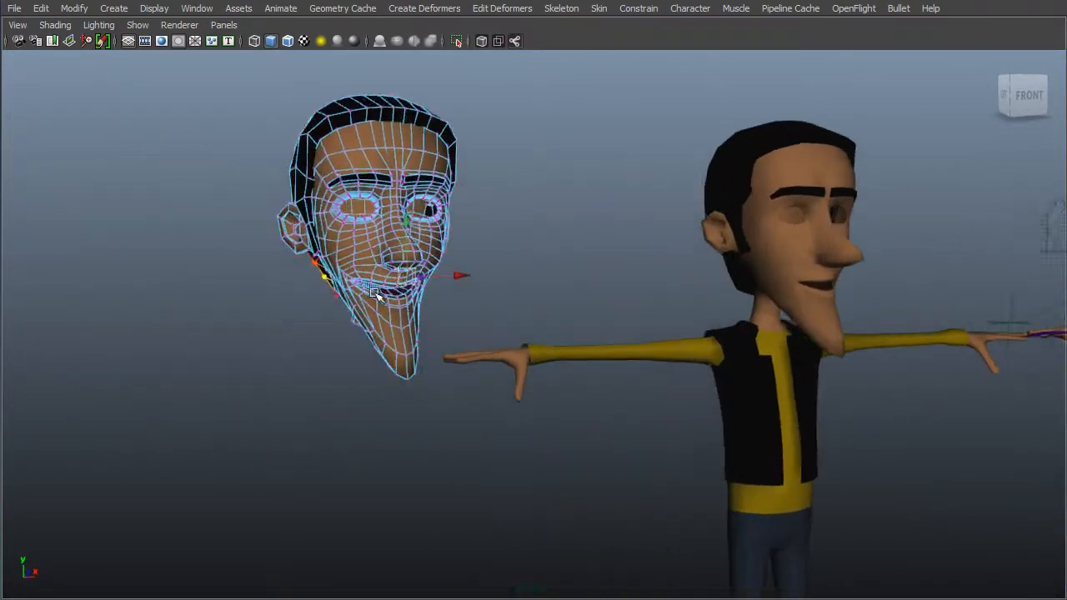
Soft-select the upper-lip vertices around both mouth corners of the duplicated head and scale them sideways to widen the smile
alt+right_drag(250, 327, 298, 325)
alt+middle_drag(298, 325, 349, 300)
alt+right_drag(349, 300, 359, 303)
click(263, 227)
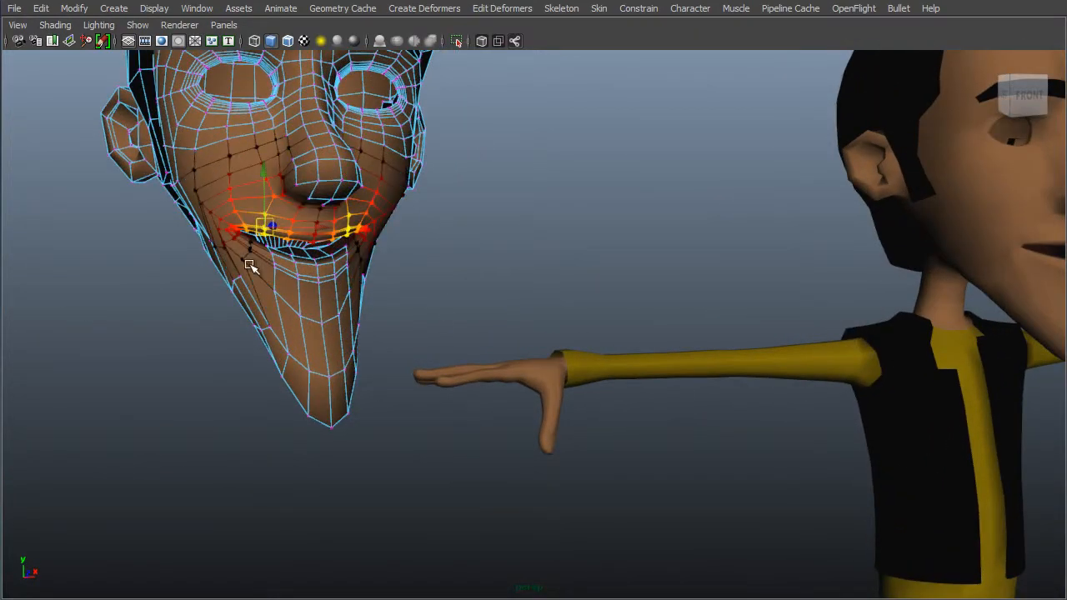
alt+drag(250, 264, 305, 284)
alt+right_drag(305, 284, 233, 283)
alt+drag(650, 308, 608, 308)
alt+middle_drag(608, 308, 336, 290)
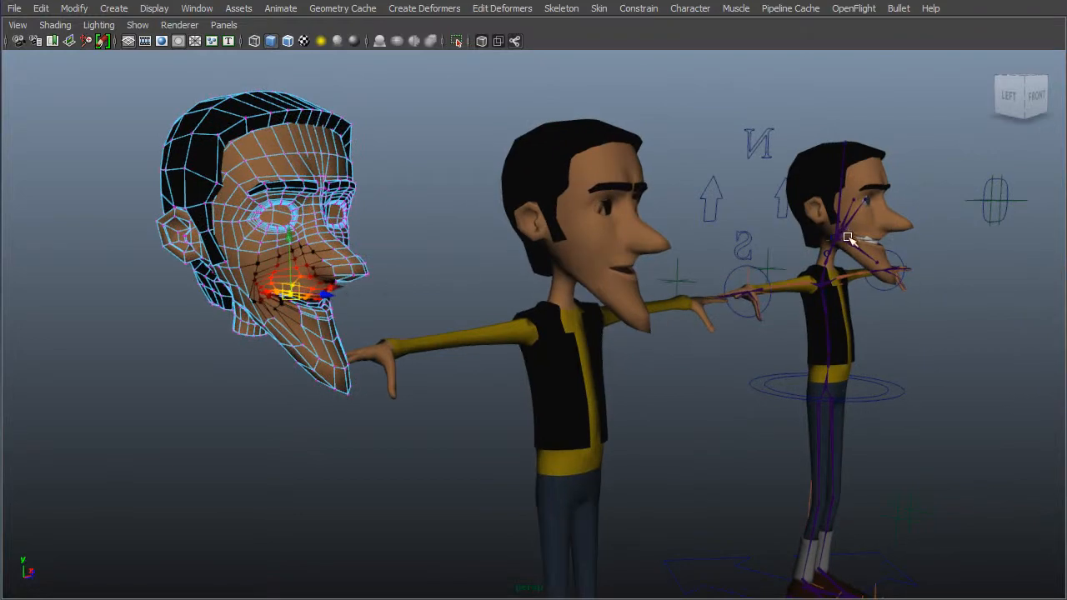
alt+drag(363, 309, 282, 281)
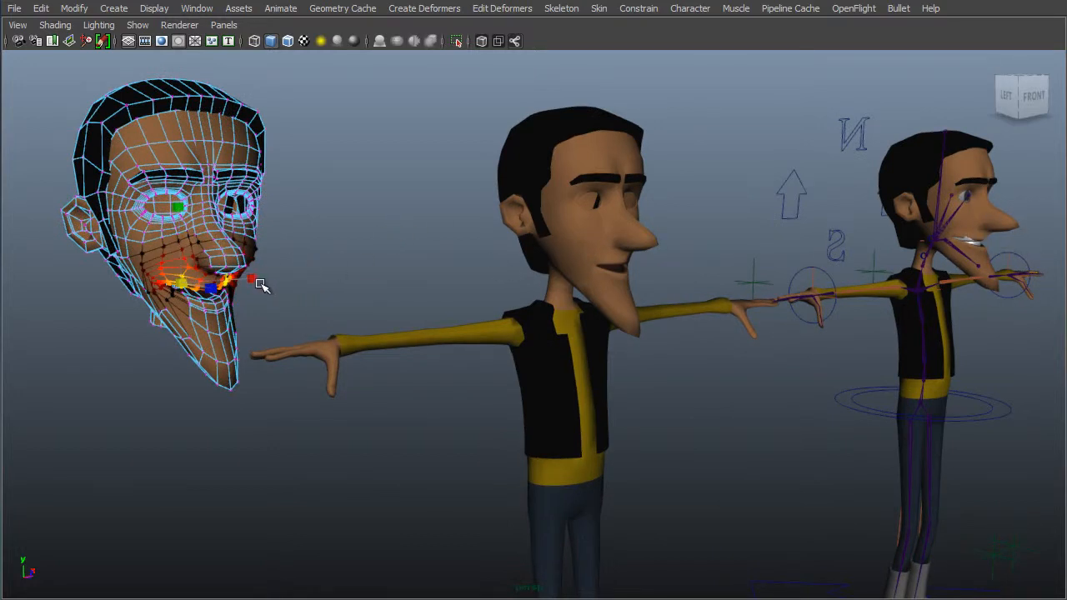
drag(254, 281, 271, 284)
alt+drag(171, 329, 200, 320)
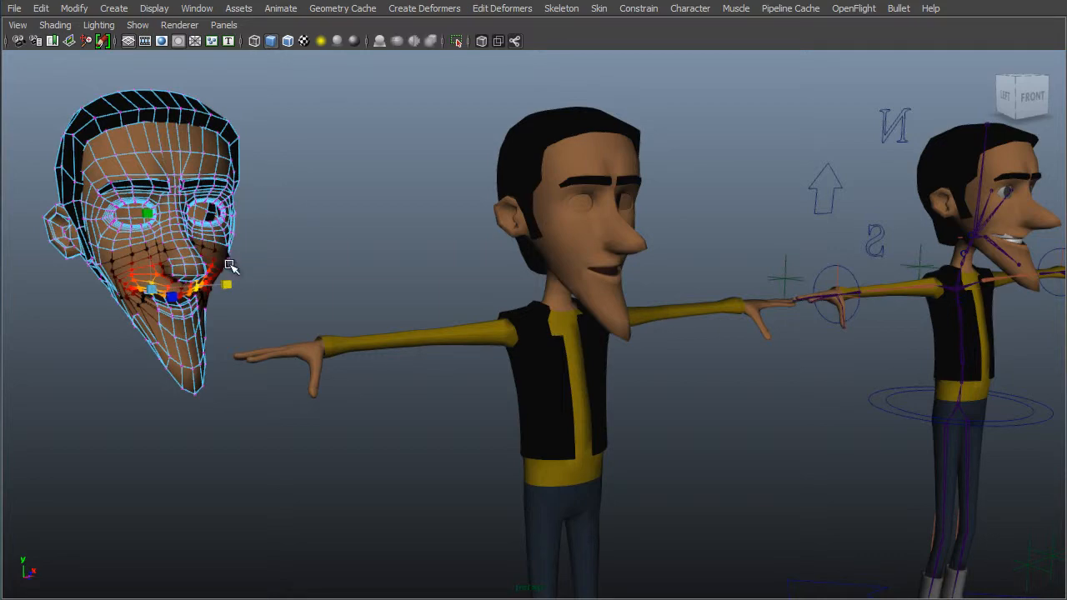
Move the soft-selected upper-lip vertices of the duplicated head forward, away from the face
alt+drag(239, 295, 335, 293)
click(276, 276)
click(159, 284)
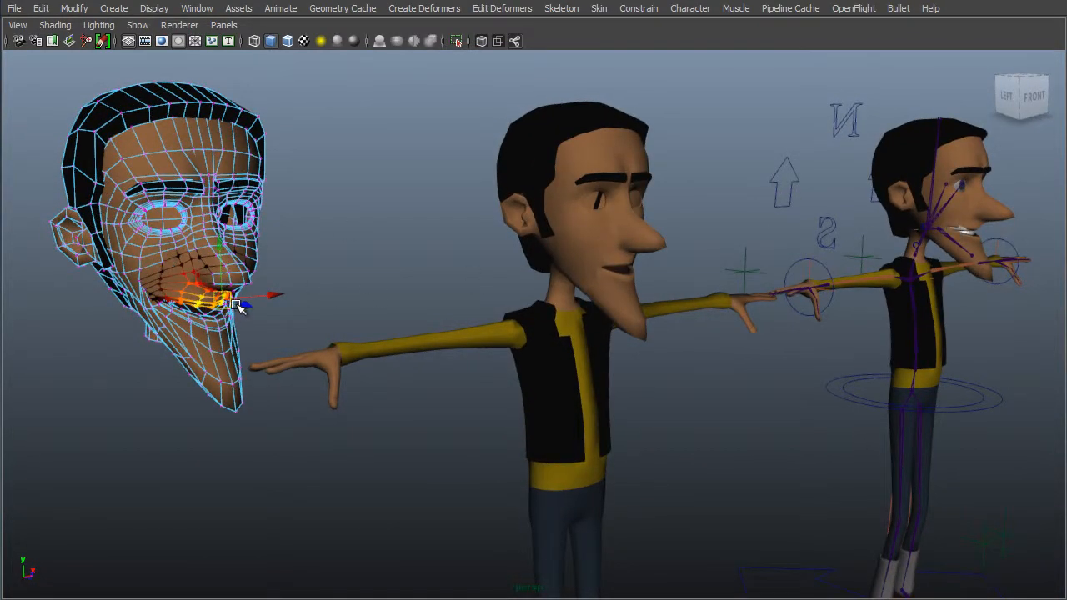
drag(242, 305, 274, 299)
Examine how the refined smile and lips sit over the teeth on the rigged head from the side and front
alt+drag(675, 308, 549, 254)
alt+middle_drag(707, 222, 387, 296)
alt+drag(387, 297, 629, 318)
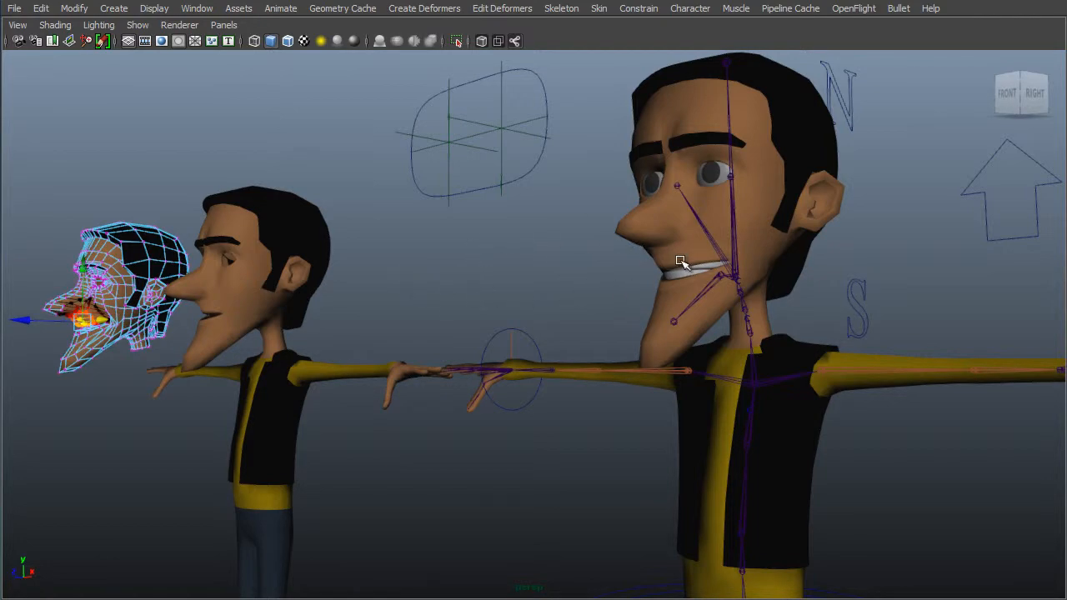
mouse_move(440, 300)
alt+mouse_down()
mouse_move(488, 305)
mouse_move(438, 289)
mouse_move(439, 300)
alt+mouse_up()
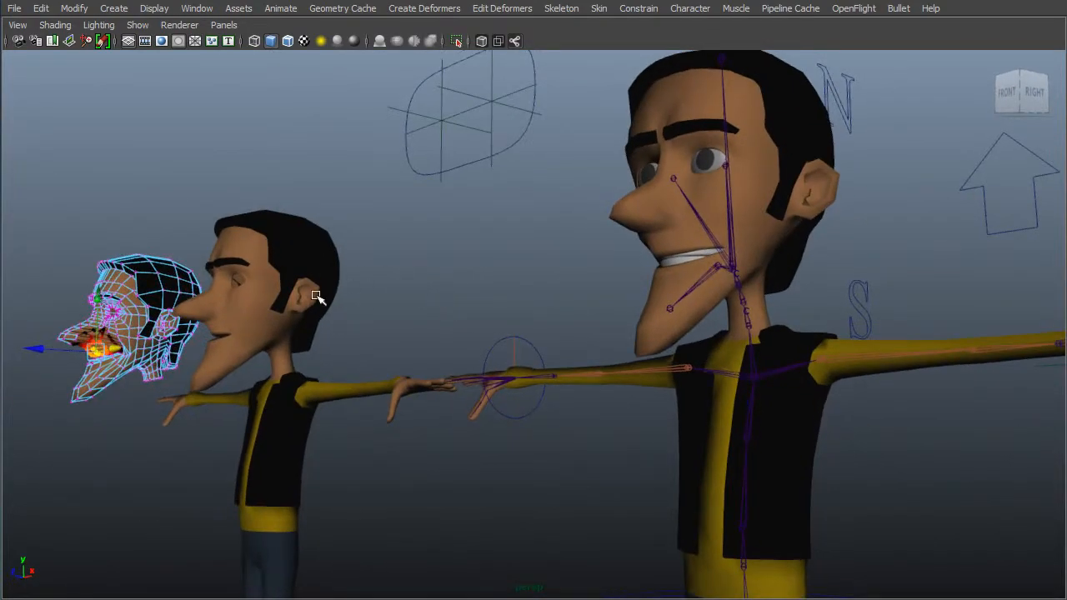
alt+drag(316, 295, 200, 314)
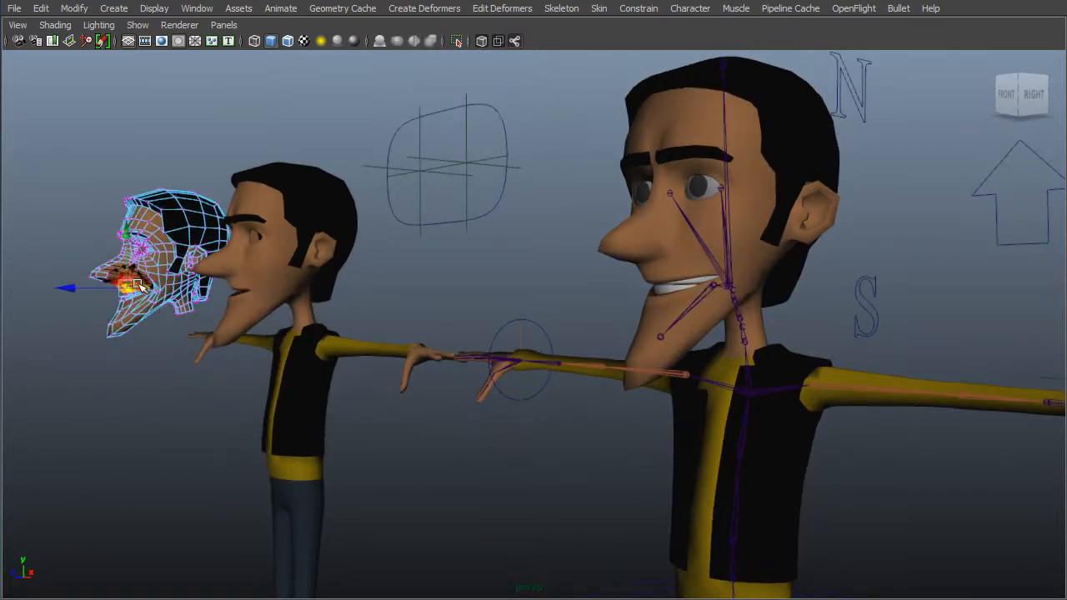
alt+drag(325, 279, 654, 296)
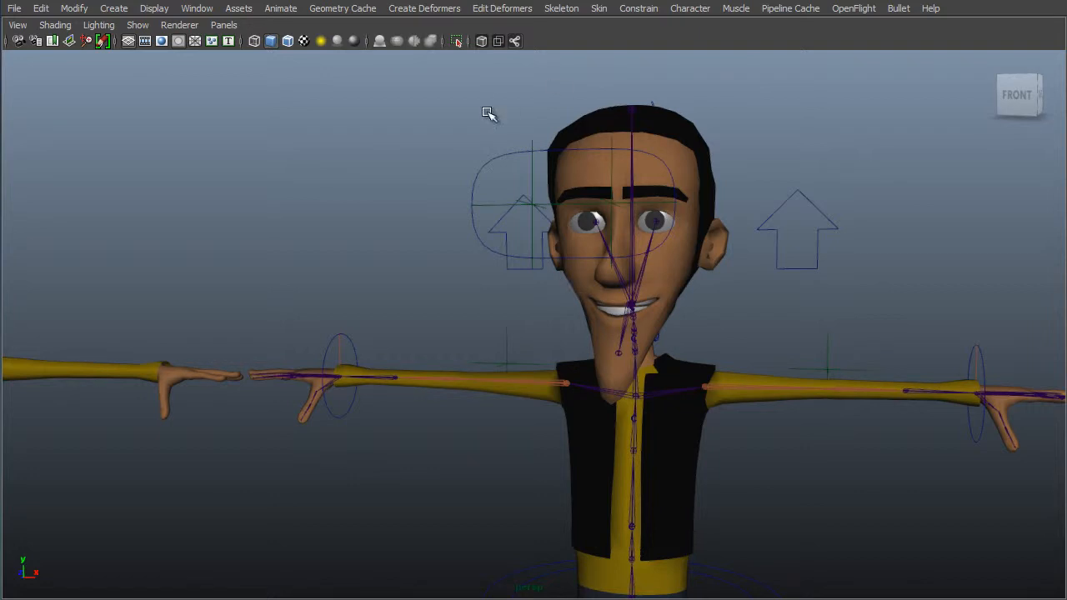
alt+right_drag(581, 195, 529, 218)
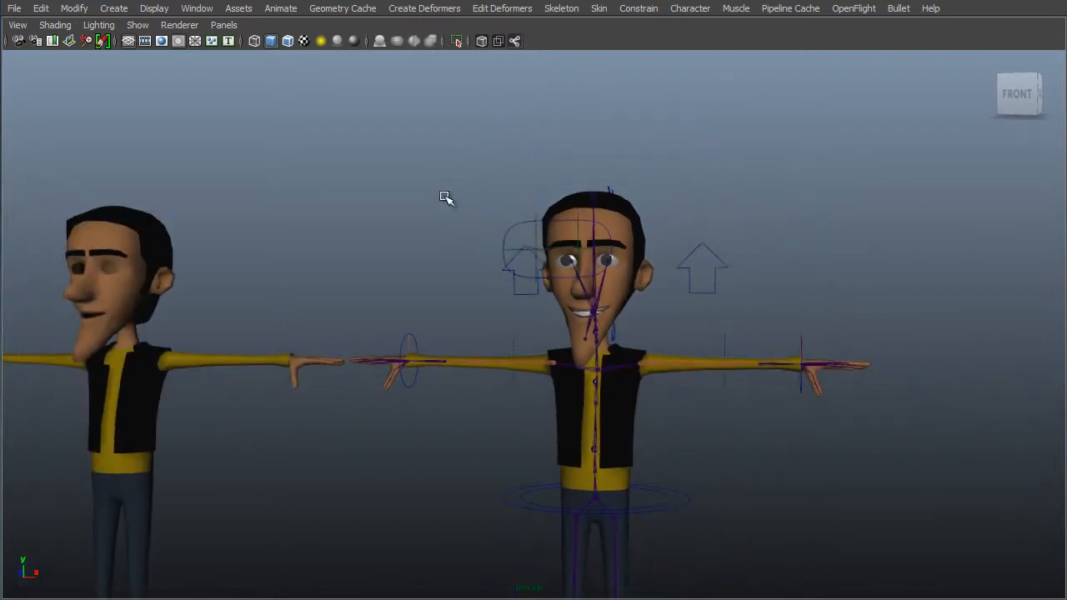
alt+drag(446, 198, 387, 332)
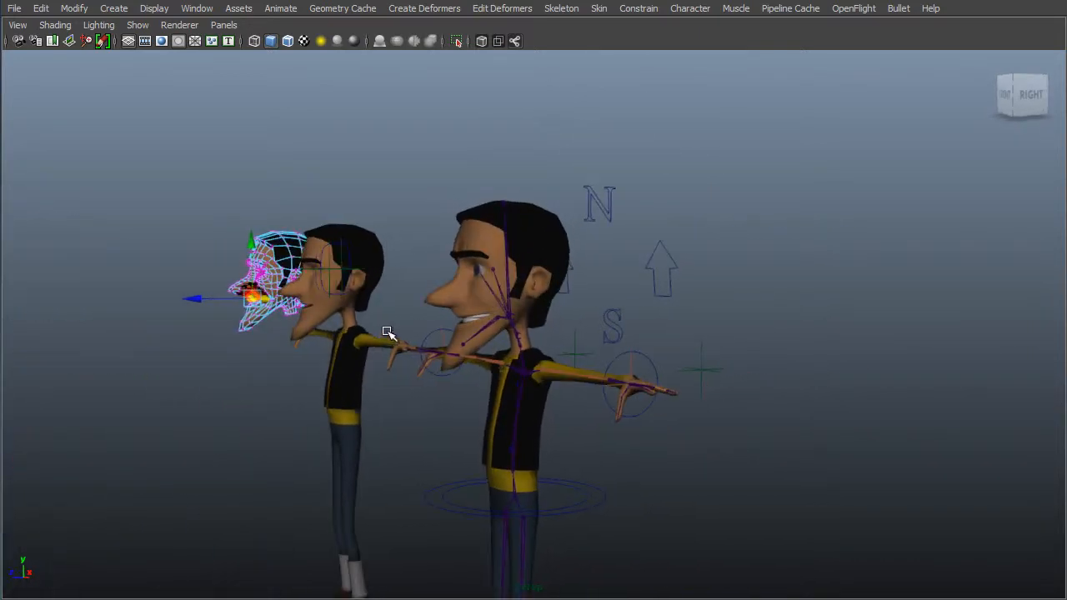
alt+right_drag(387, 332, 634, 298)
alt+middle_drag(406, 304, 405, 253)
scroll(402, 282, up, 2)
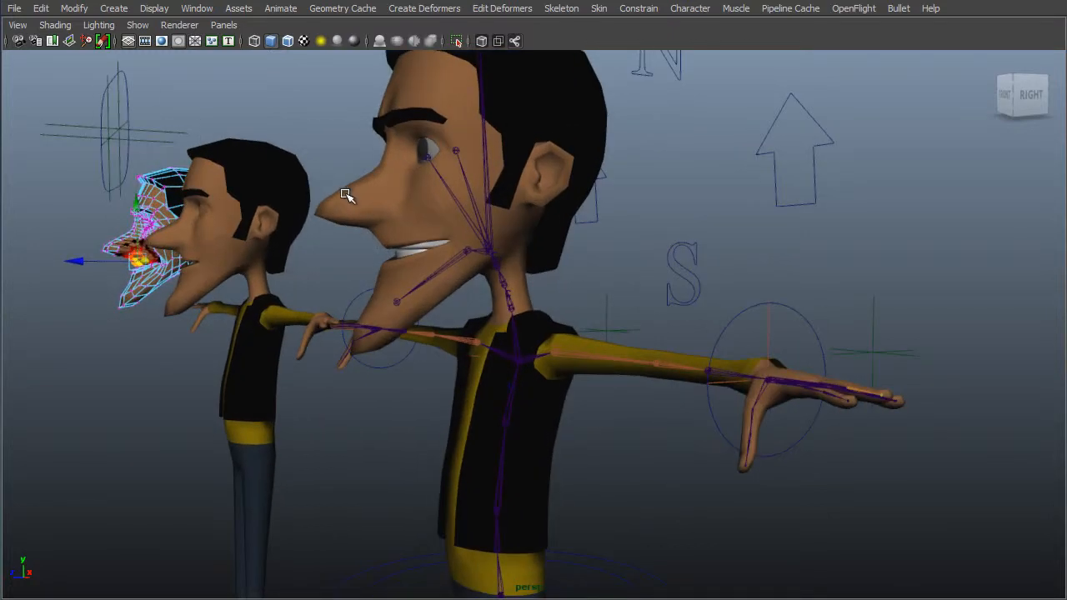
alt+drag(338, 238, 328, 228)
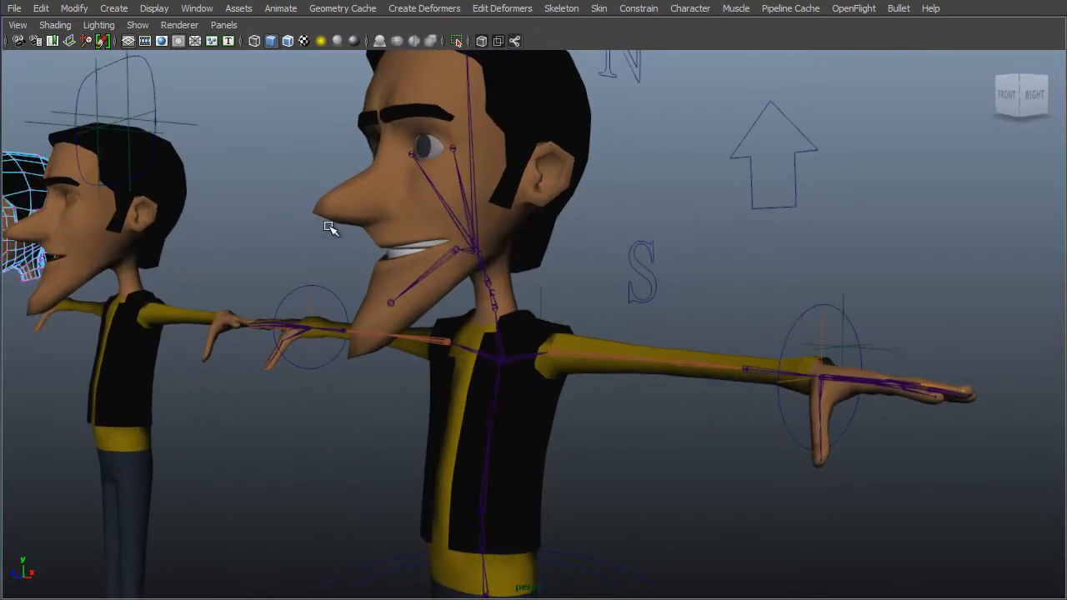
Display the rigged head with smooth mesh preview and clear the selection
click(328, 228)
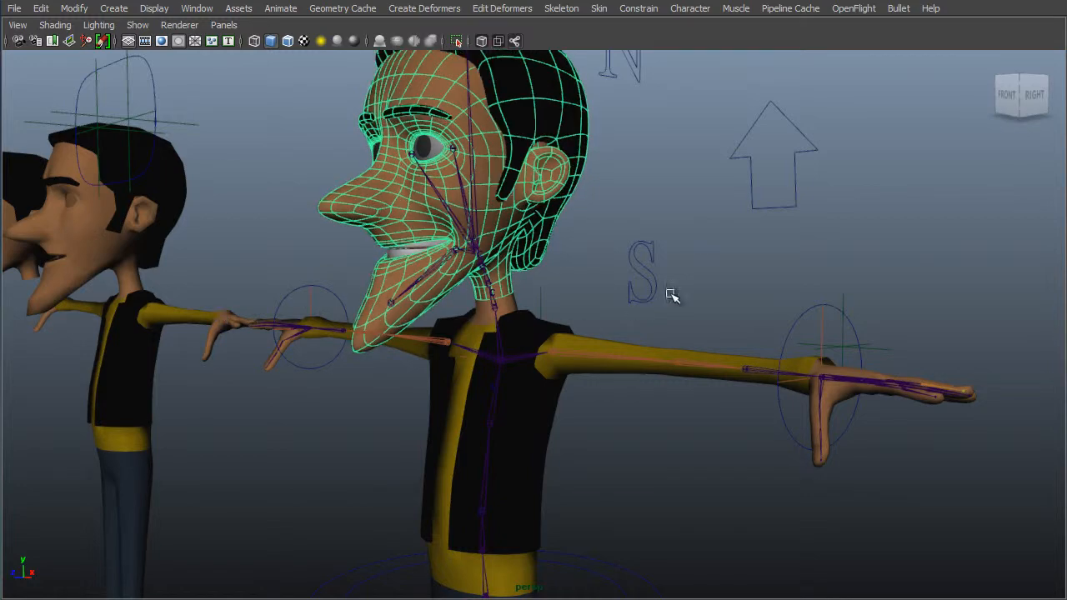
click(635, 281)
mouse_move(636, 281)
alt+mouse_down()
mouse_move(464, 352)
mouse_move(570, 356)
mouse_move(586, 333)
mouse_move(348, 381)
mouse_move(363, 337)
mouse_move(447, 291)
mouse_move(353, 317)
mouse_move(355, 295)
mouse_move(341, 319)
mouse_move(621, 287)
alt+mouse_up()
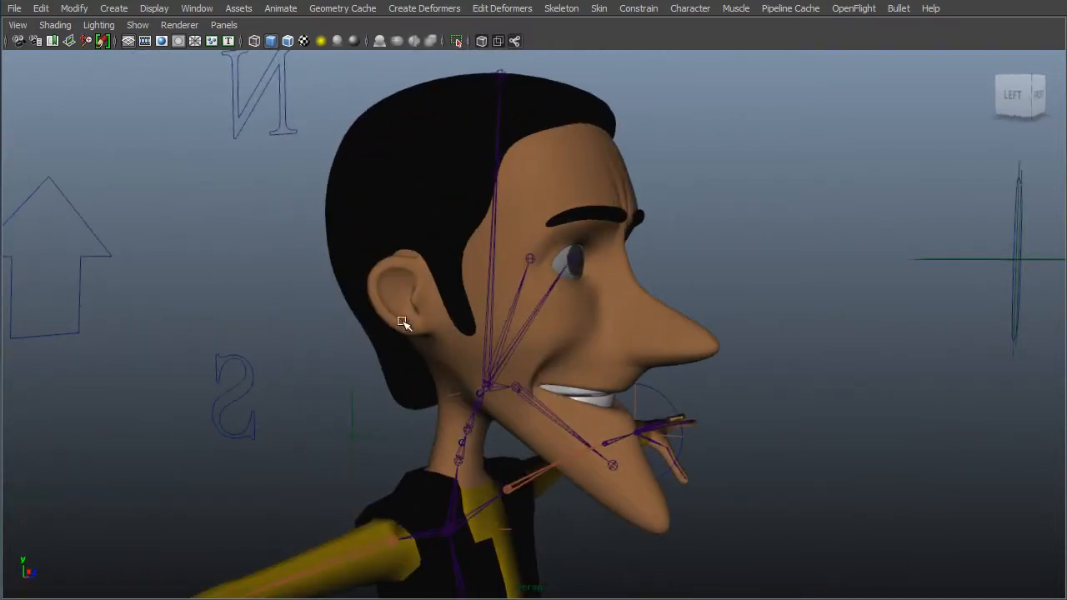
Examine the smoothed rigged head's smile from both sides and the front, alongside the unrigged character and duplicated head
alt+drag(464, 308, 304, 348)
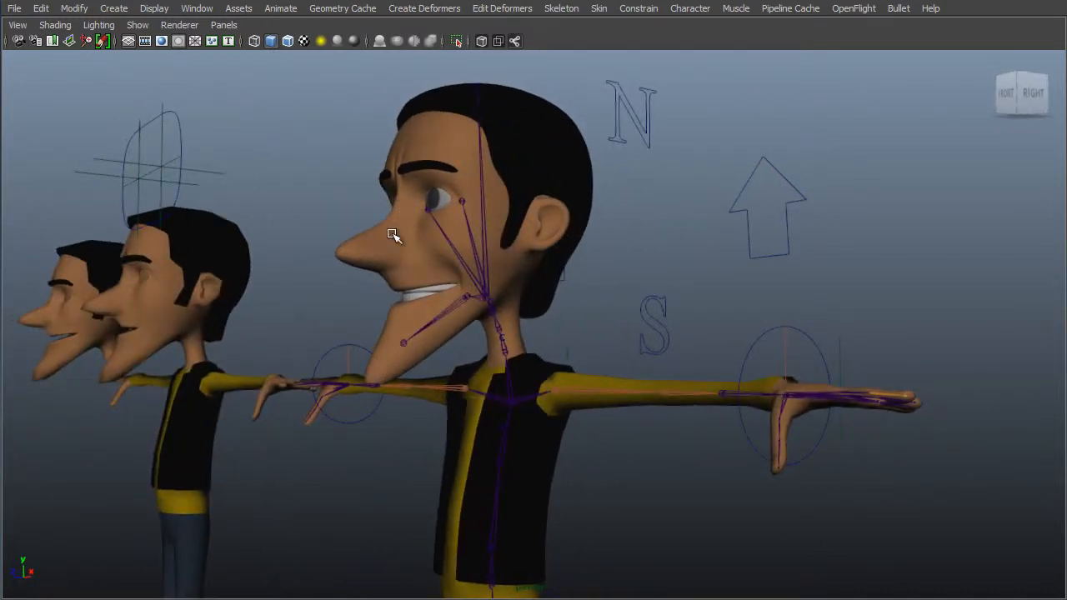
alt+drag(393, 236, 365, 297)
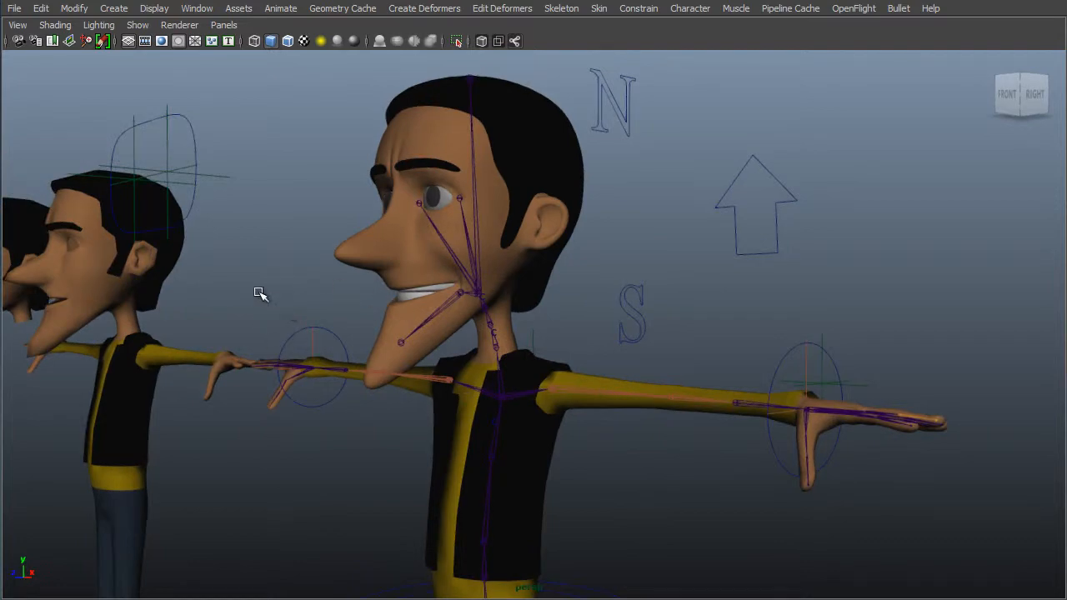
alt+drag(243, 324, 325, 325)
alt+middle_drag(325, 325, 381, 233)
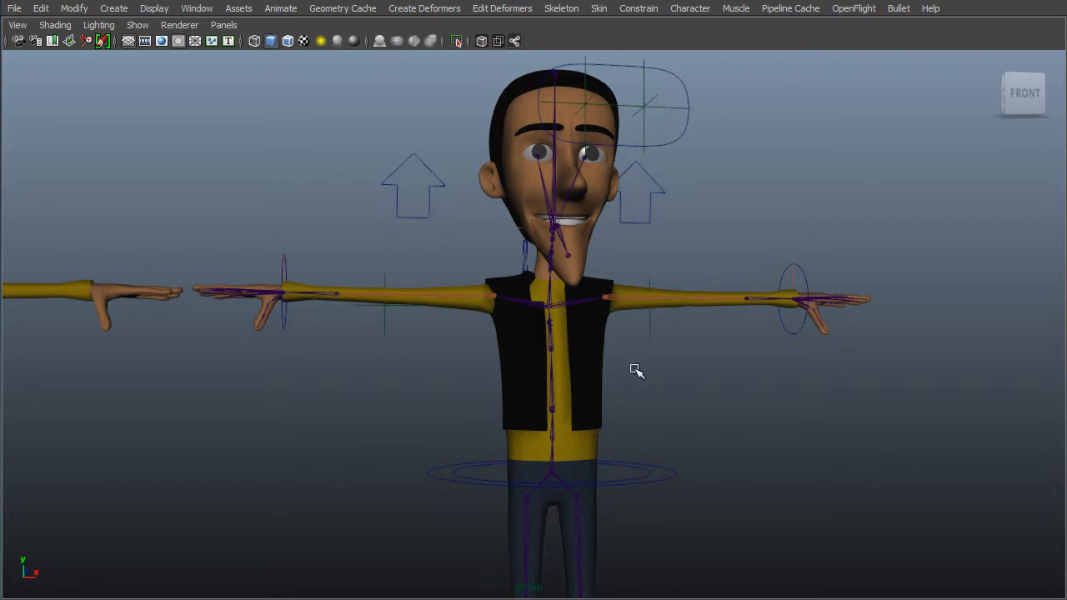
alt+middle_drag(642, 317, 461, 291)
alt+right_drag(725, 258, 397, 355)
alt+drag(398, 355, 477, 440)
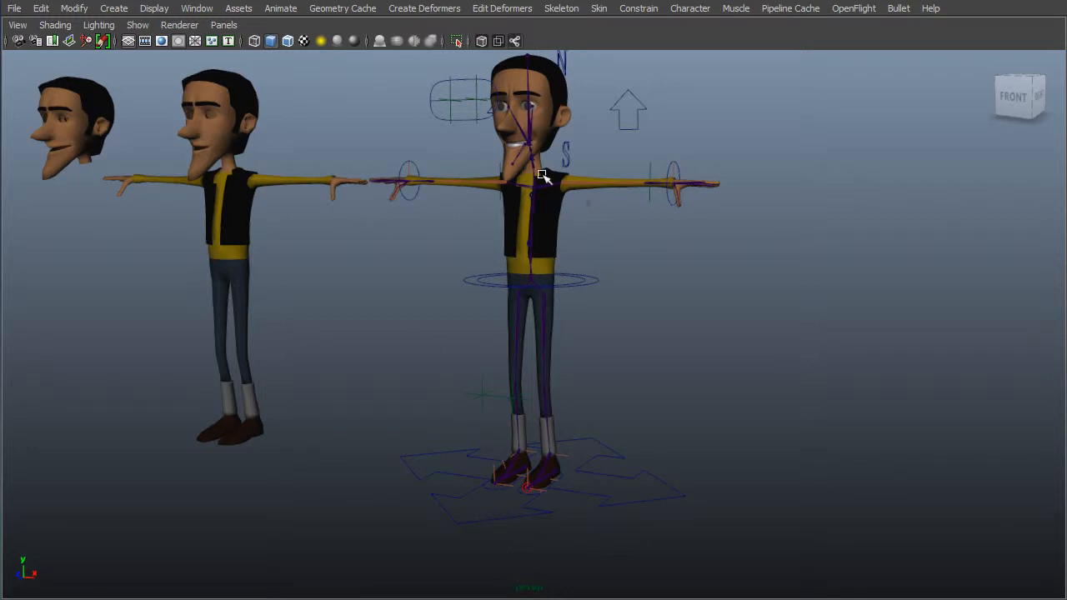
alt+middle_drag(497, 194, 517, 261)
alt+right_drag(516, 262, 674, 241)
alt+middle_drag(626, 215, 715, 253)
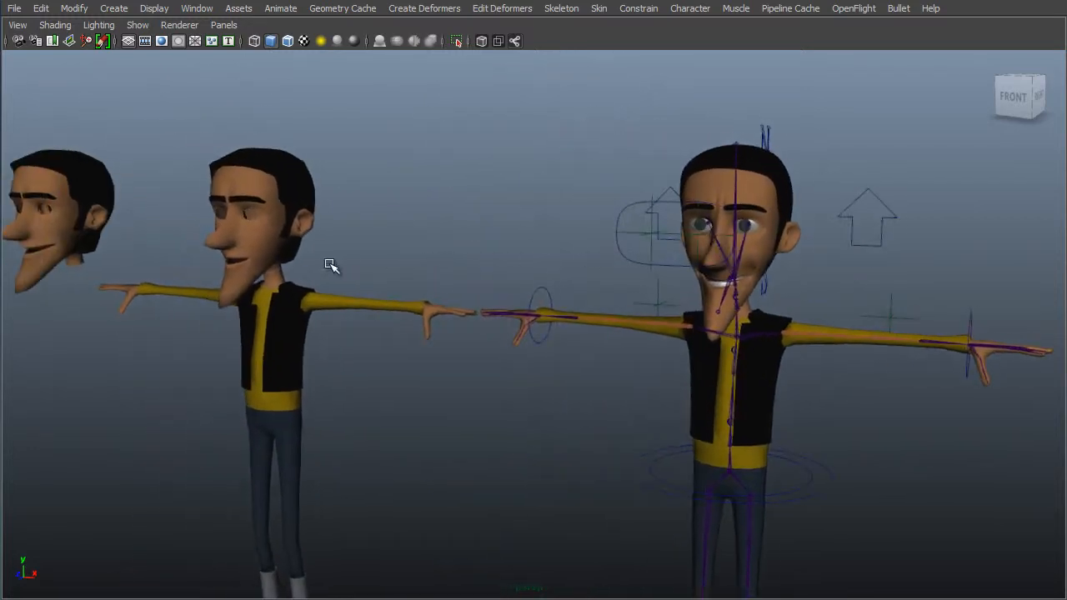
alt+drag(331, 265, 603, 233)
alt+middle_drag(491, 252, 602, 241)
alt+drag(690, 284, 731, 230)
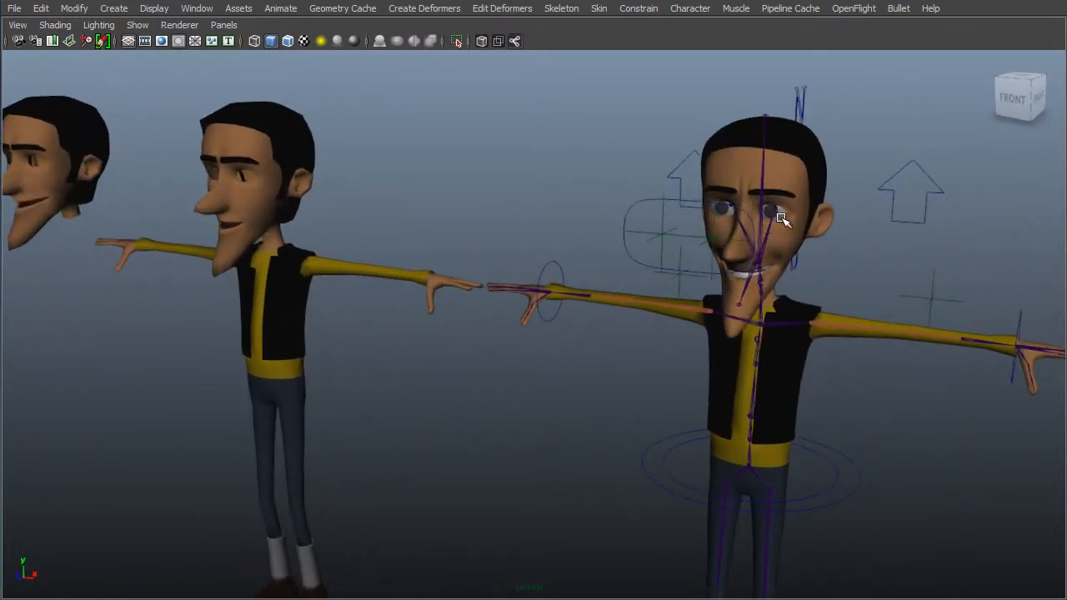